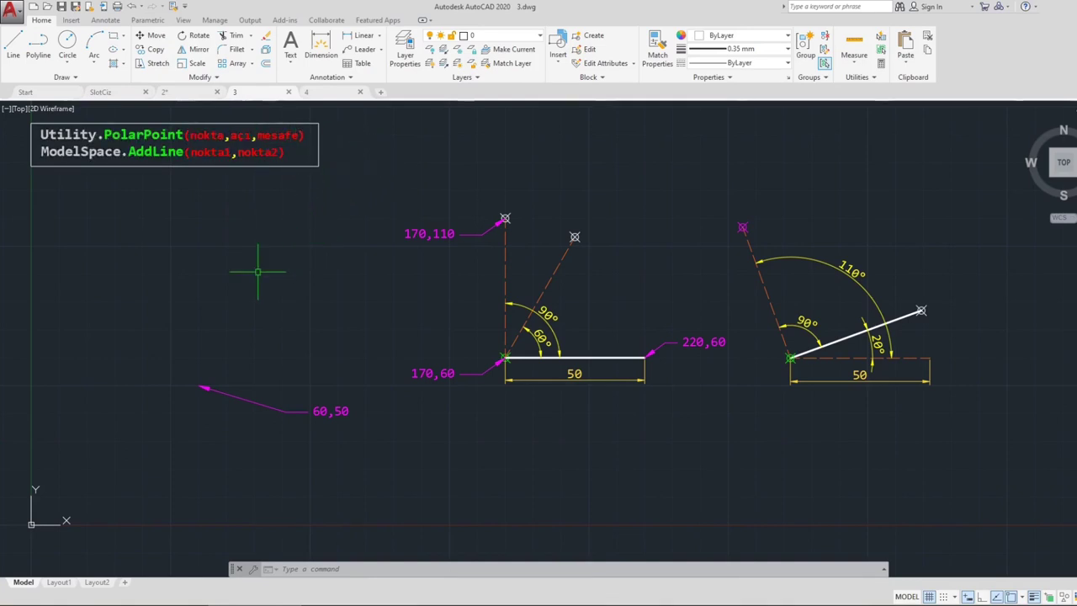
Preview a 50-unit line at 45° without drawing it, then switch to the VBA editor.
left_click(13, 46)
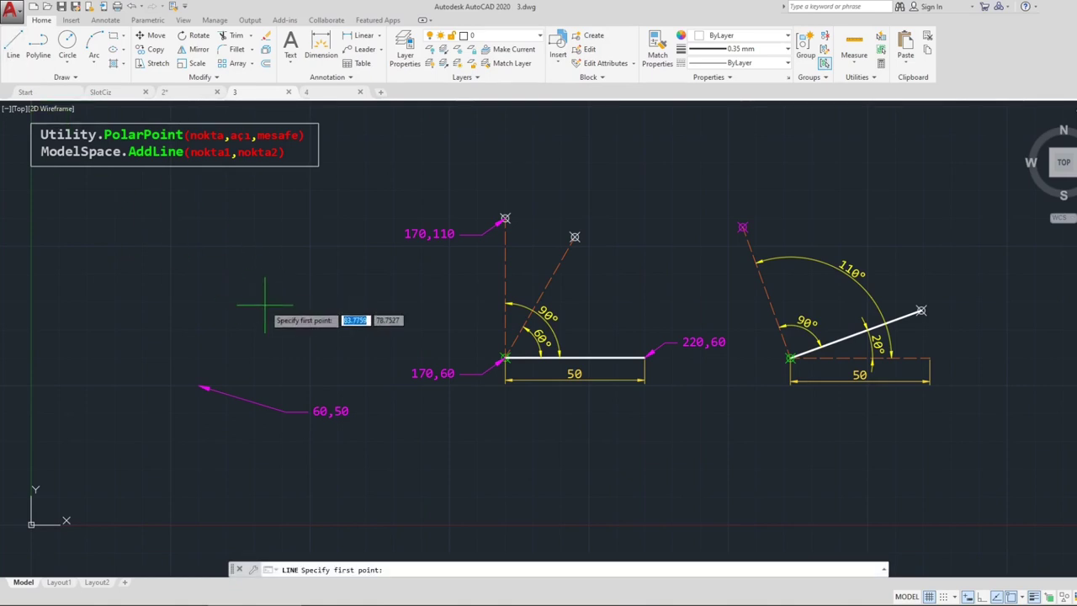
left_click(155, 342)
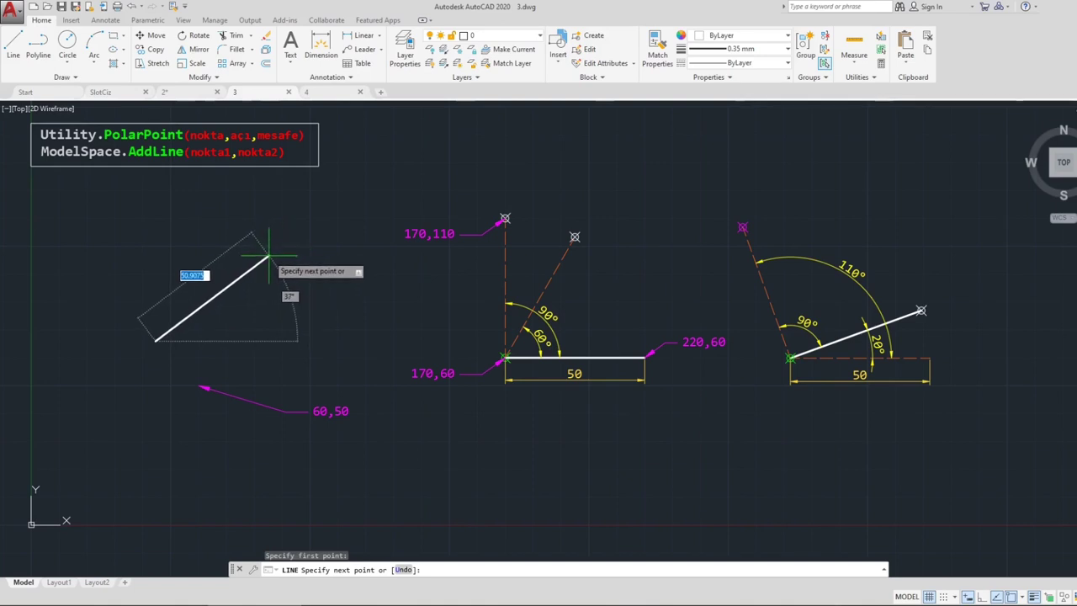
type("50")
key("Tab")
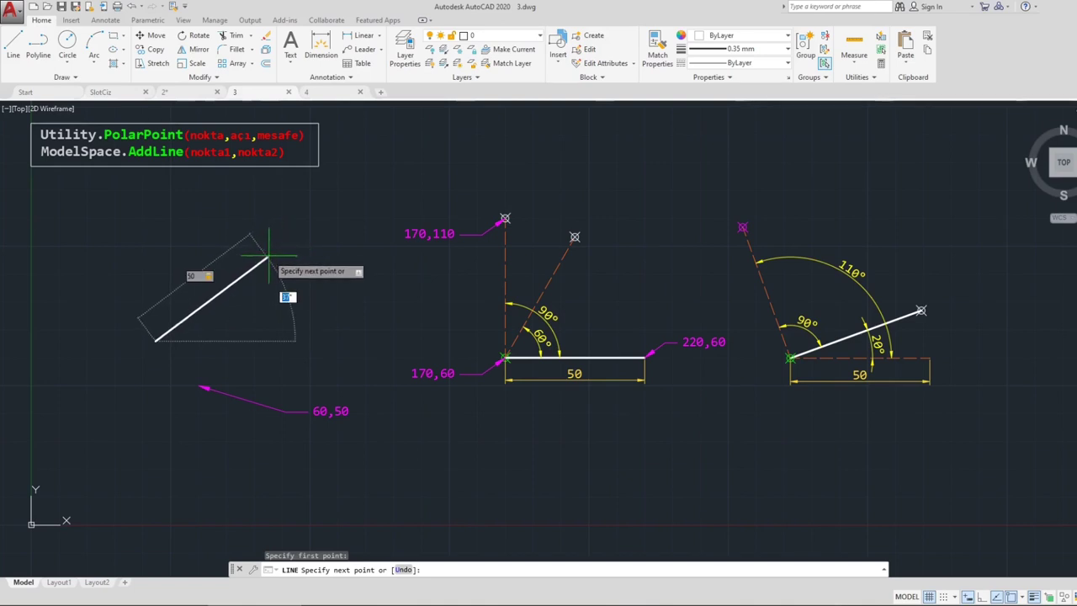
type("45")
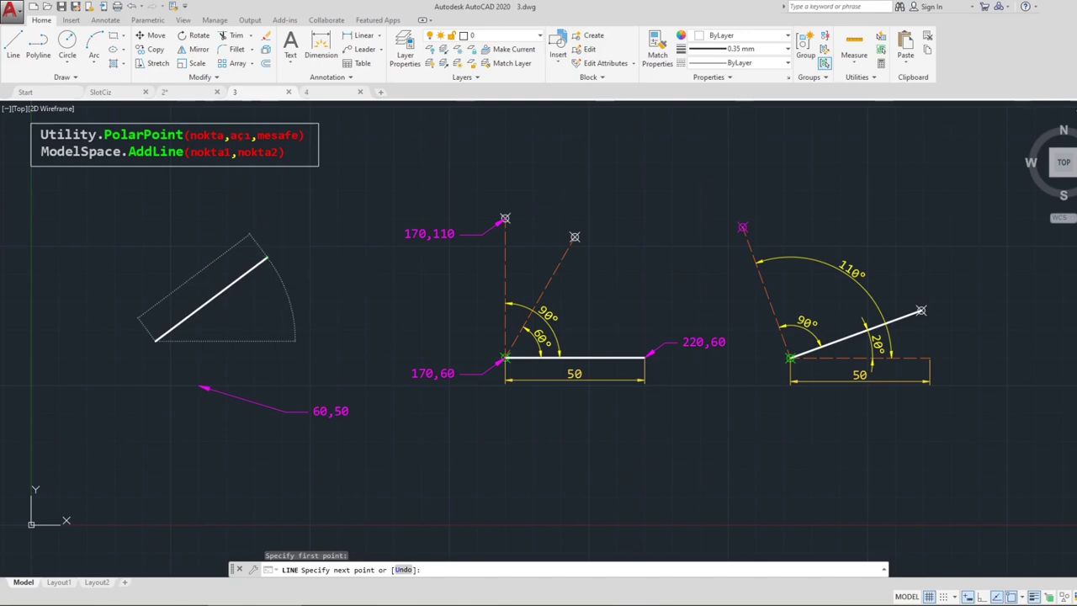
key("Tab")
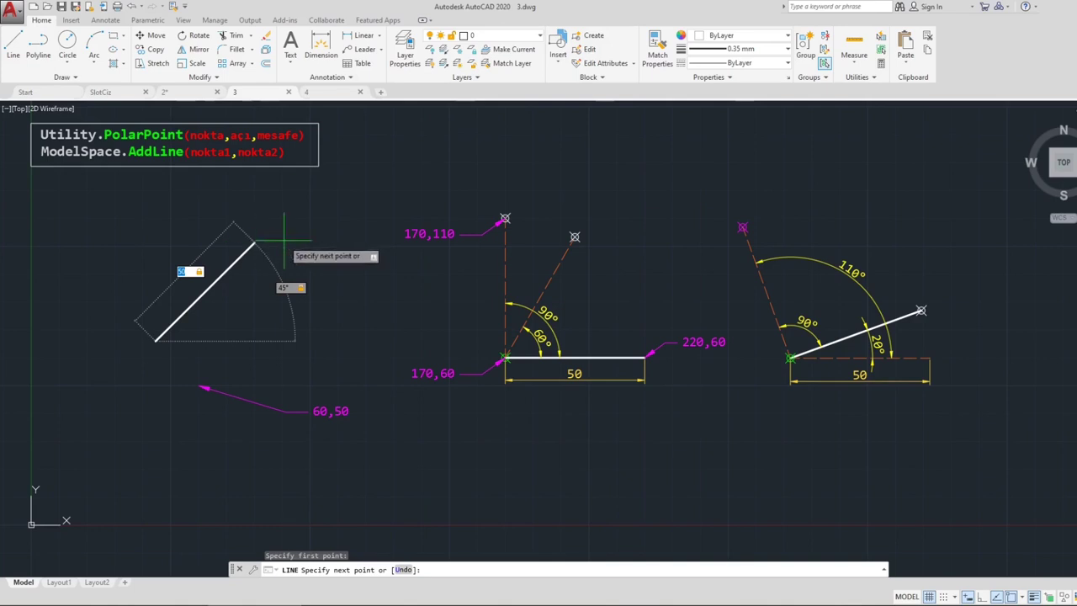
key("Escape")
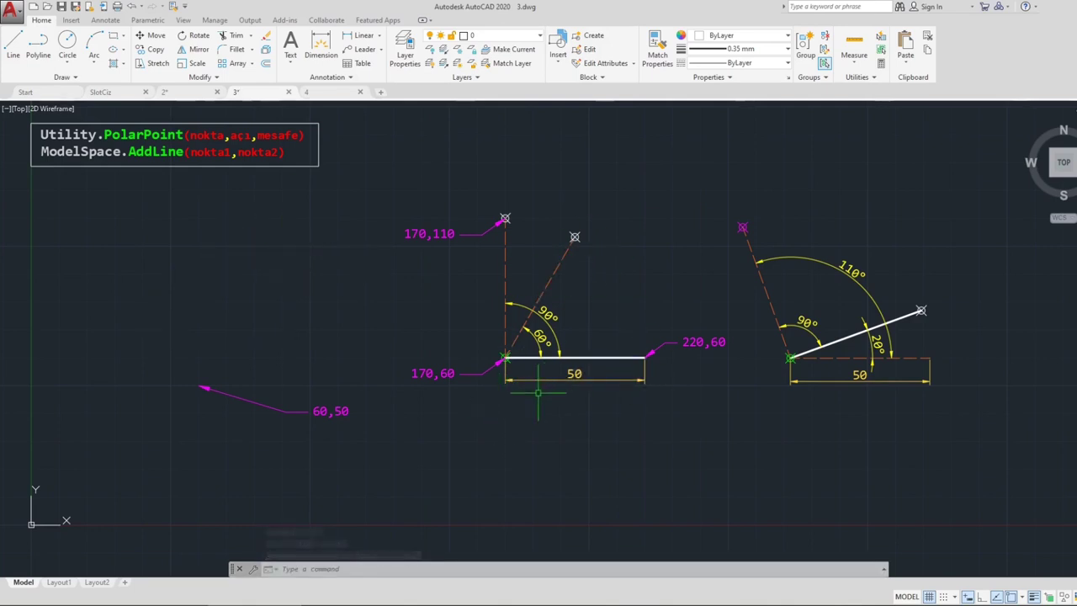
key("alt+Tab")
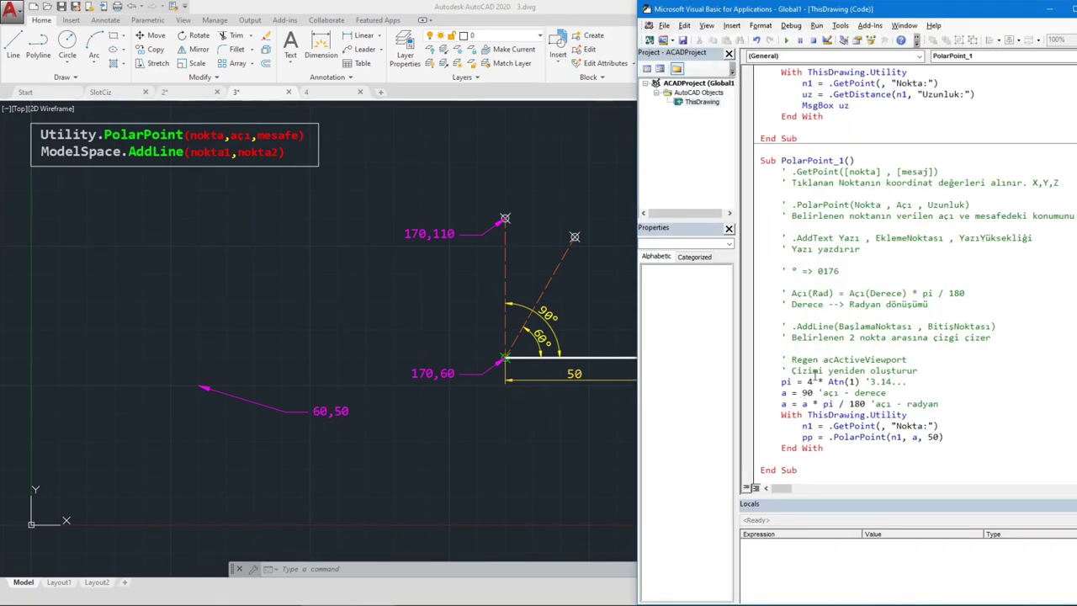
Highlight the pi line, angle argument a, 90° value, a * pi / 180 conversion and pp in PolarPoint_1.
left_click_drag(860, 381, 784, 381)
left_click(787, 381)
double_click(913, 436)
left_click(912, 437)
double_click(806, 393)
left_click_drag(802, 404, 871, 406)
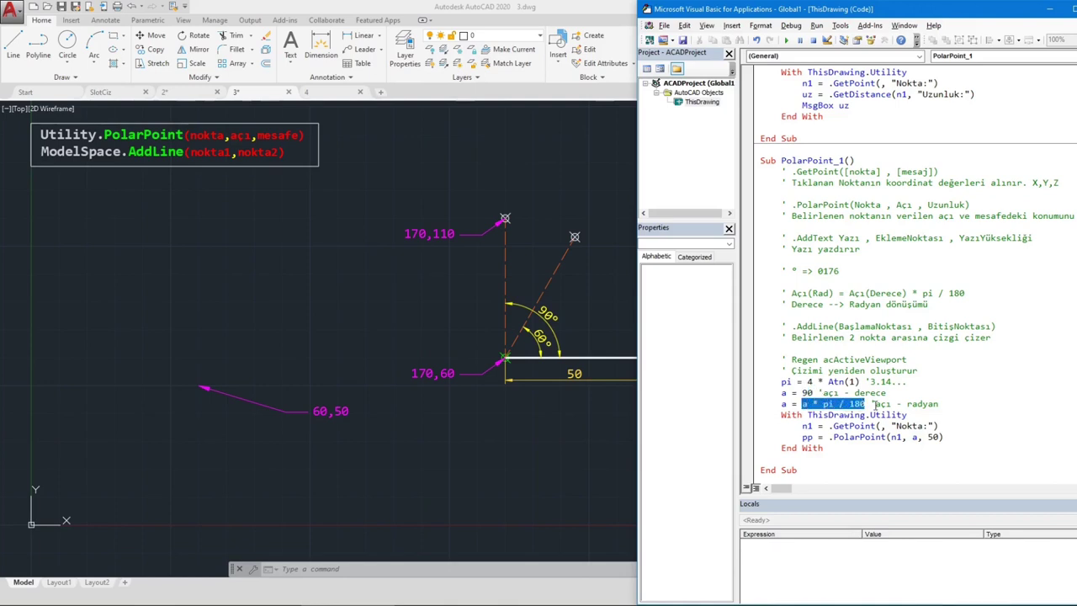
left_click(913, 408)
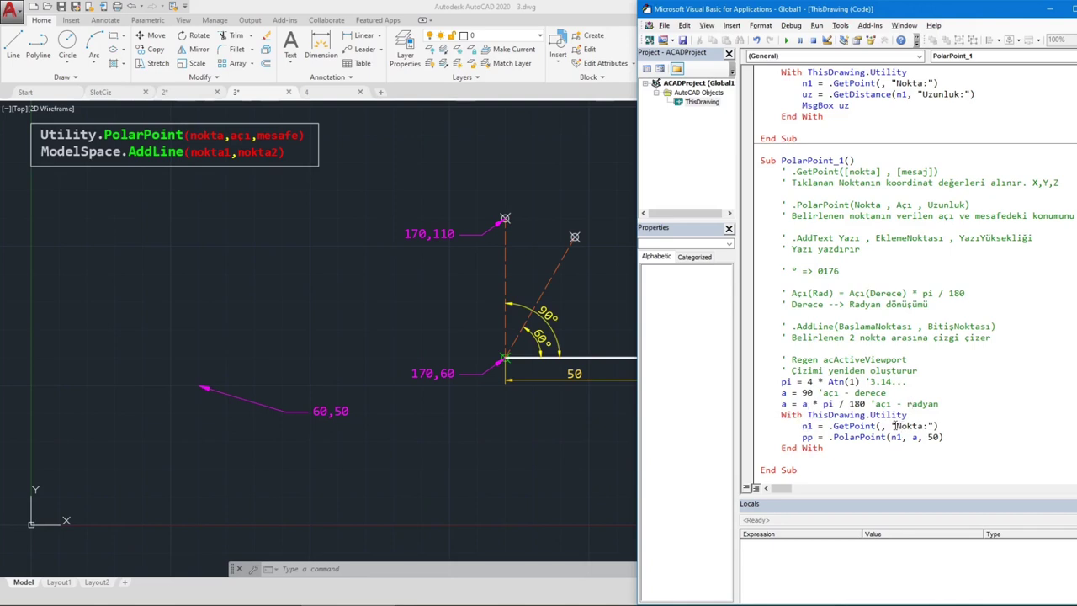
left_click_drag(802, 436, 820, 436)
left_click(851, 447)
Step through the macro, pick point 170,60, and inspect n1 and pp (170,110) in Locals.
key("F8")
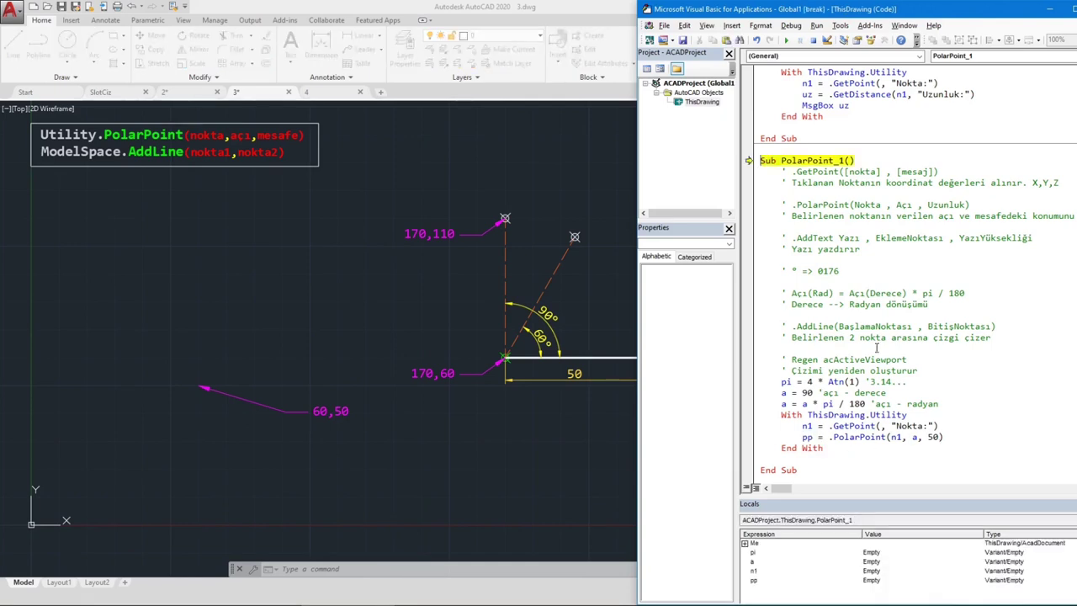
key("F8")
key("F8")
key("F8")
key("F8")
key("F8")
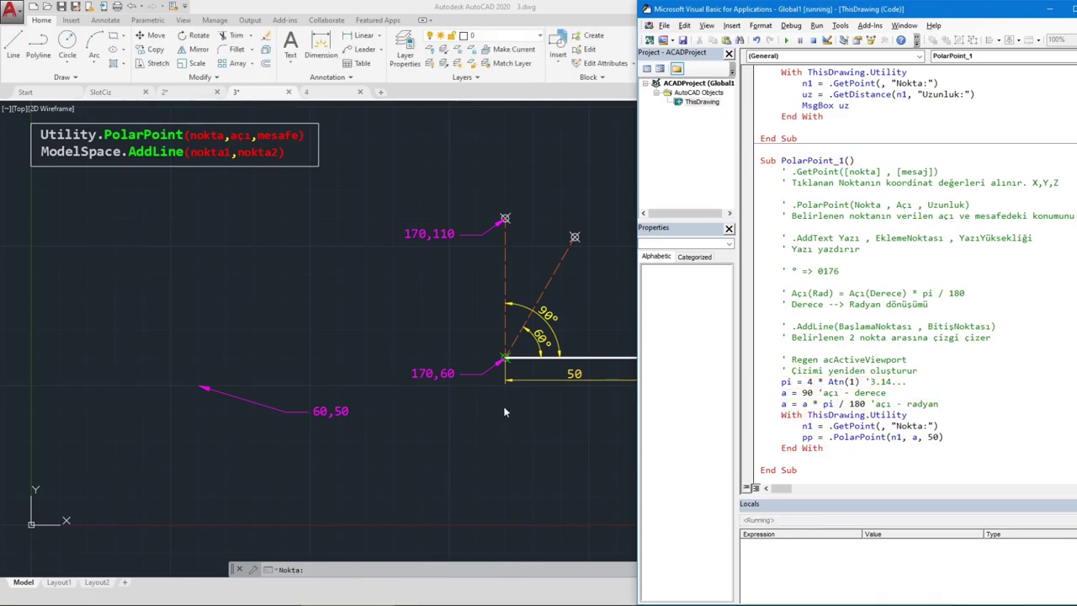
left_click(506, 360)
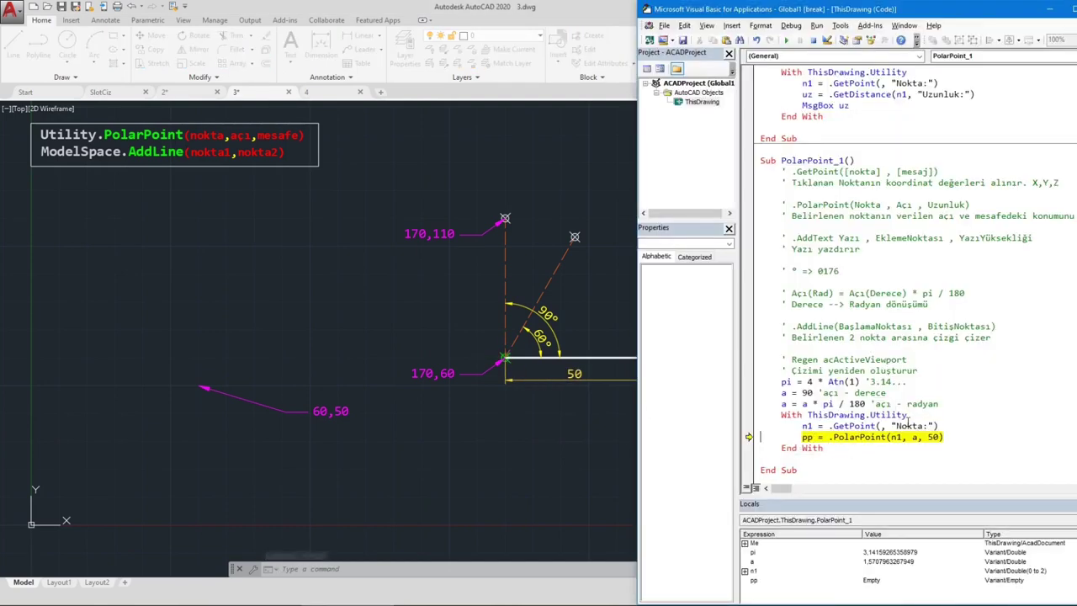
left_click(745, 570)
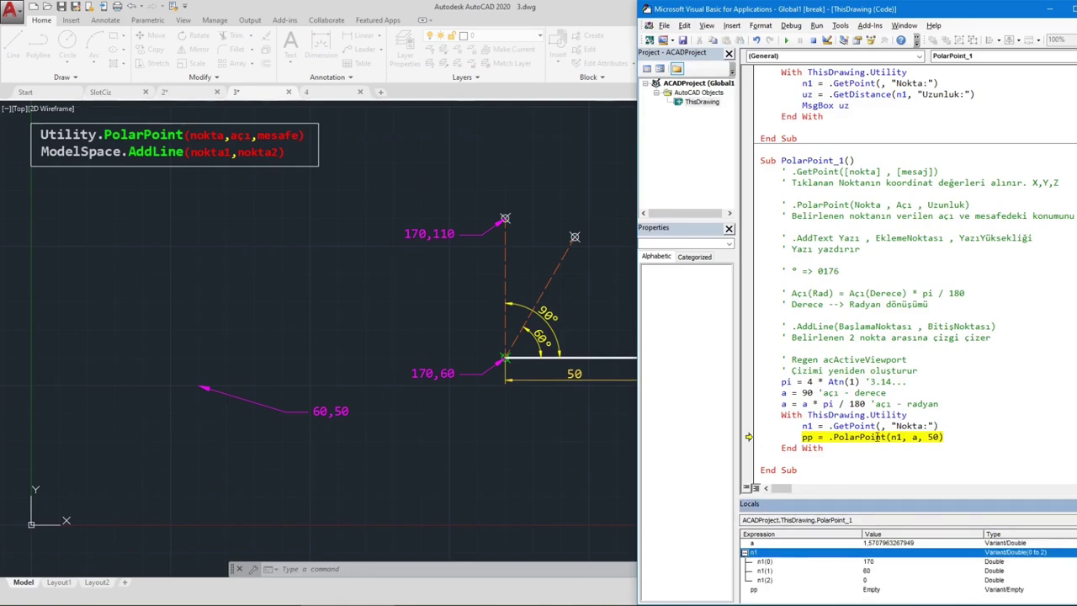
key("F8")
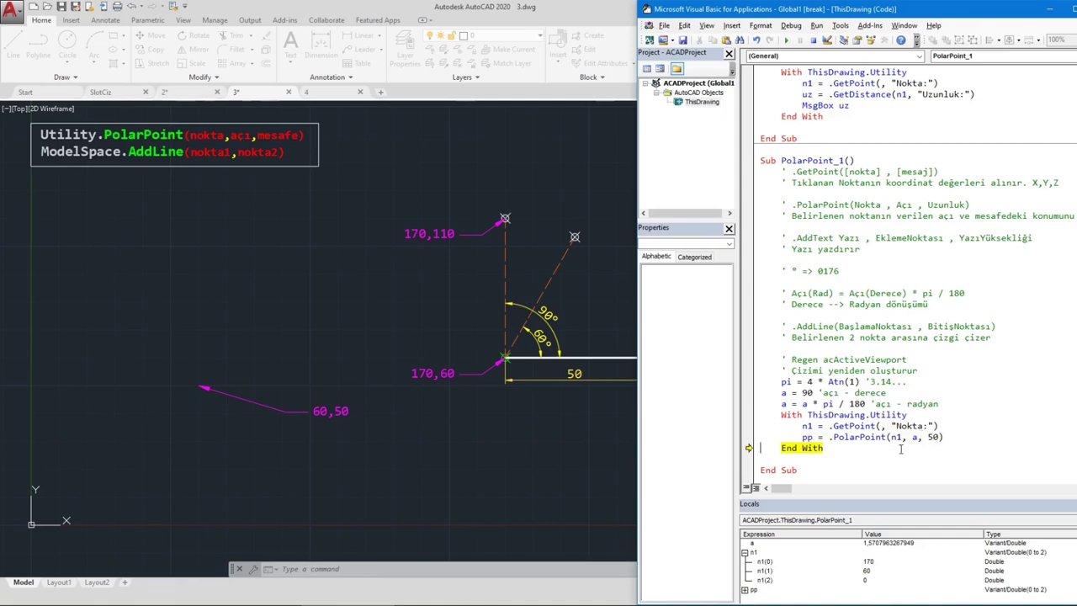
double_click(745, 589)
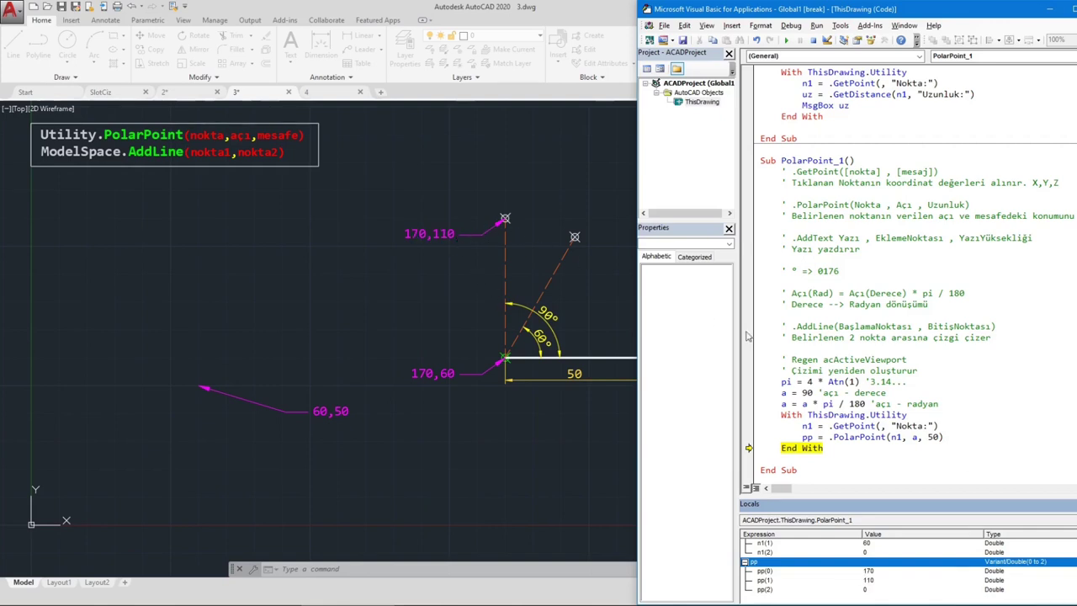
Let the macro run to the end, then run it again and answer its point prompt.
key("F8")
key("F8")
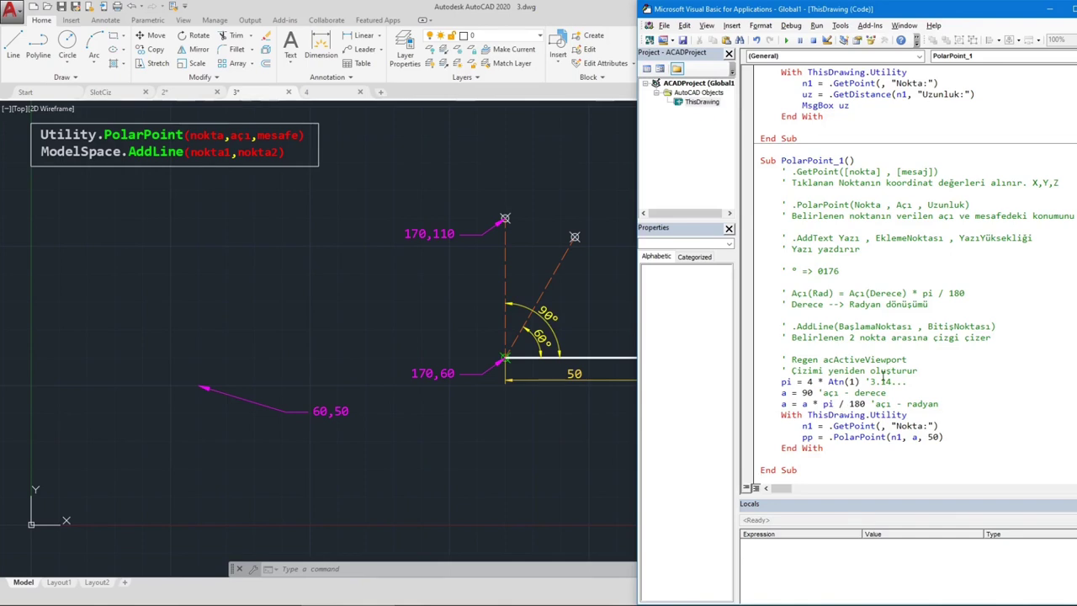
key("F5")
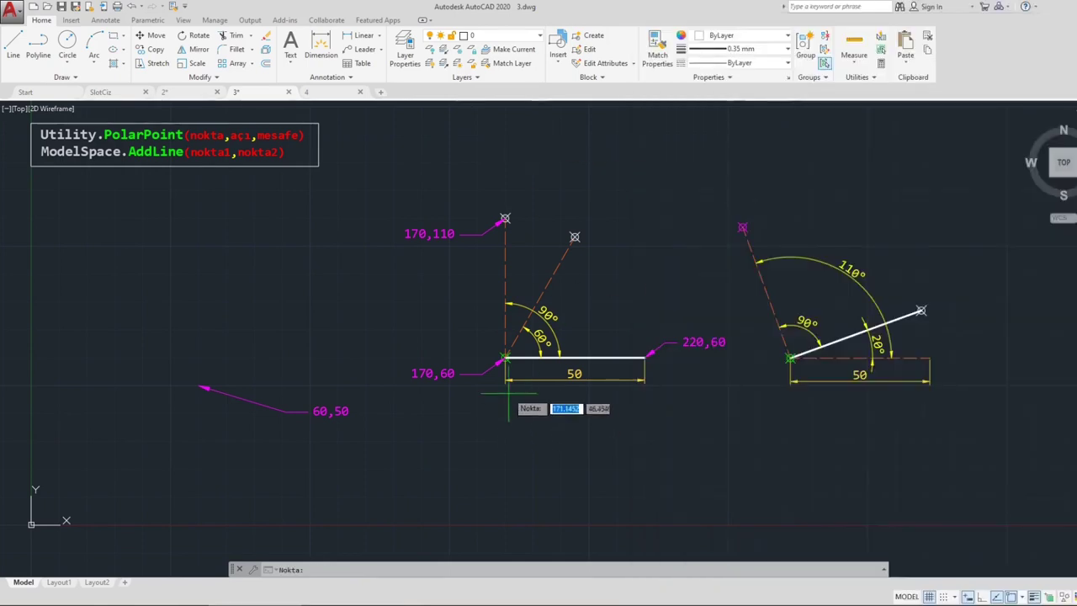
left_click(504, 358)
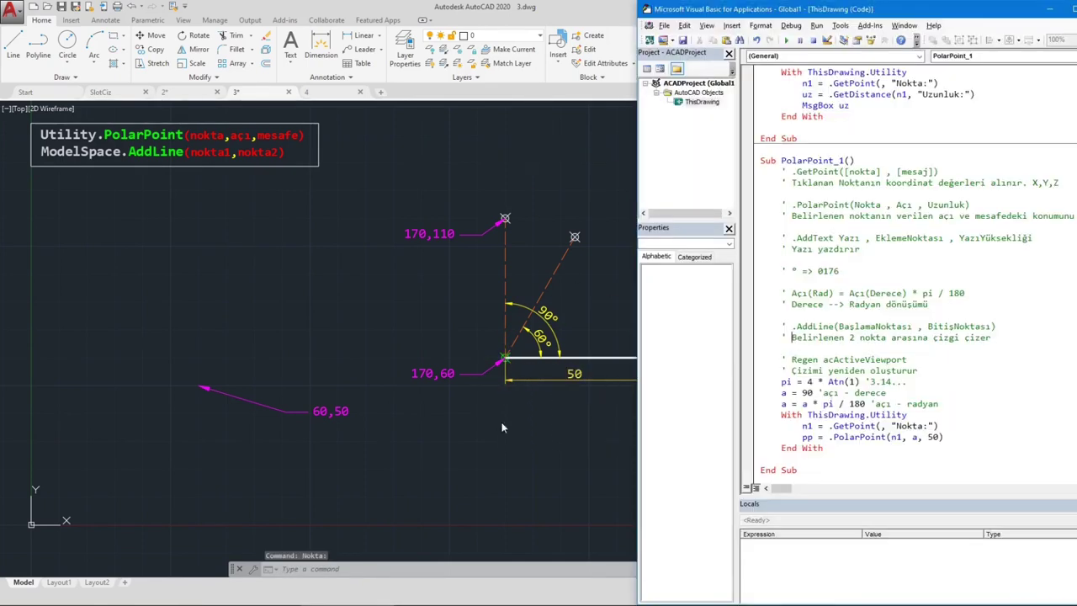
Add a MsgBox pp line after PolarPoint and run it, dismissing the resulting type mismatch error.
left_click(807, 437)
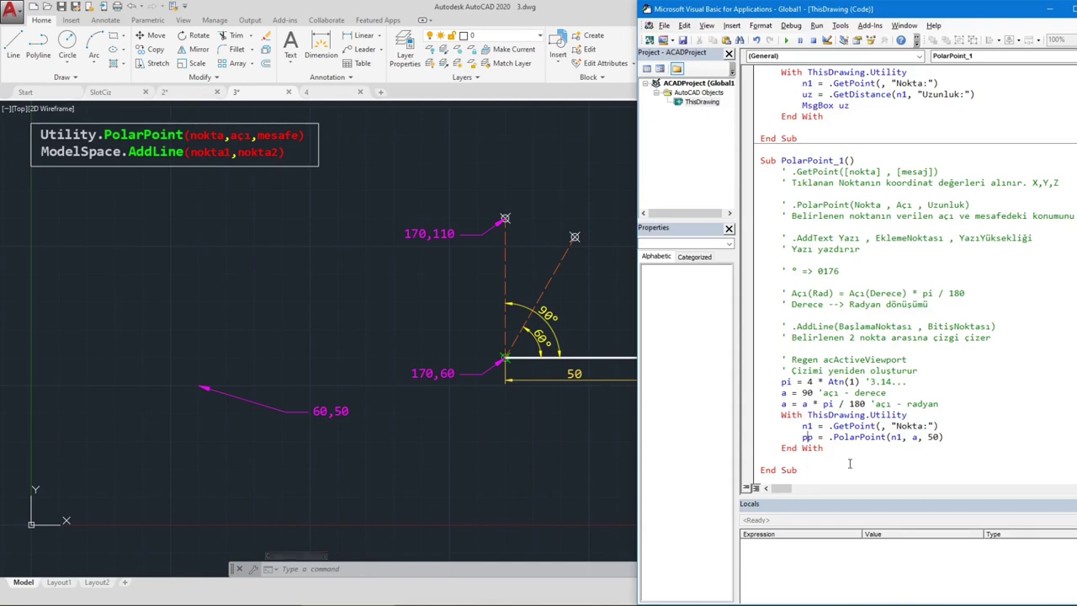
left_click(966, 438)
key("Return")
type("ms")
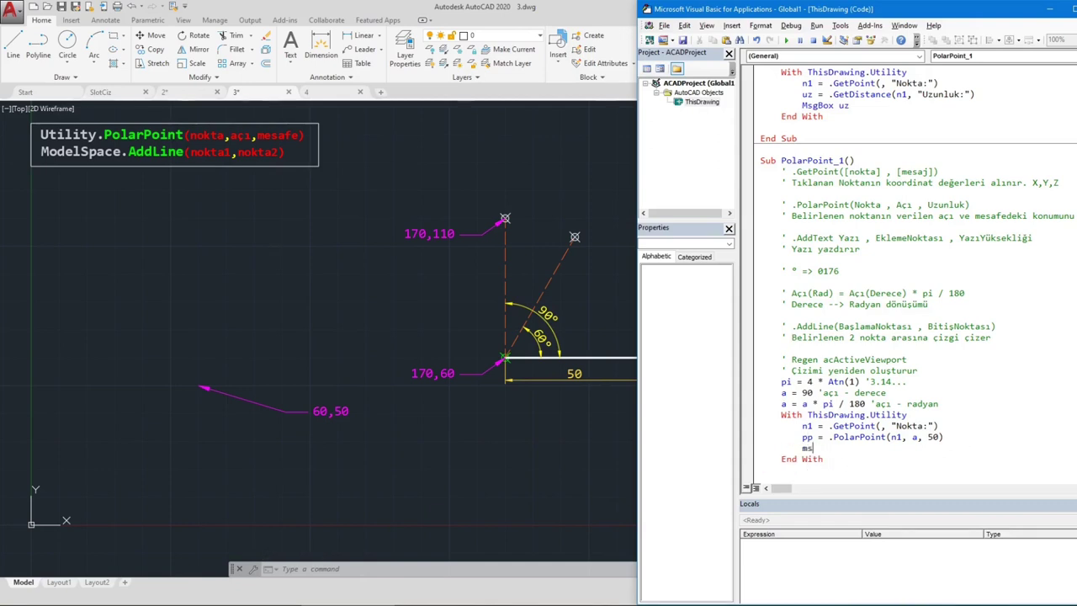
type("gbox")
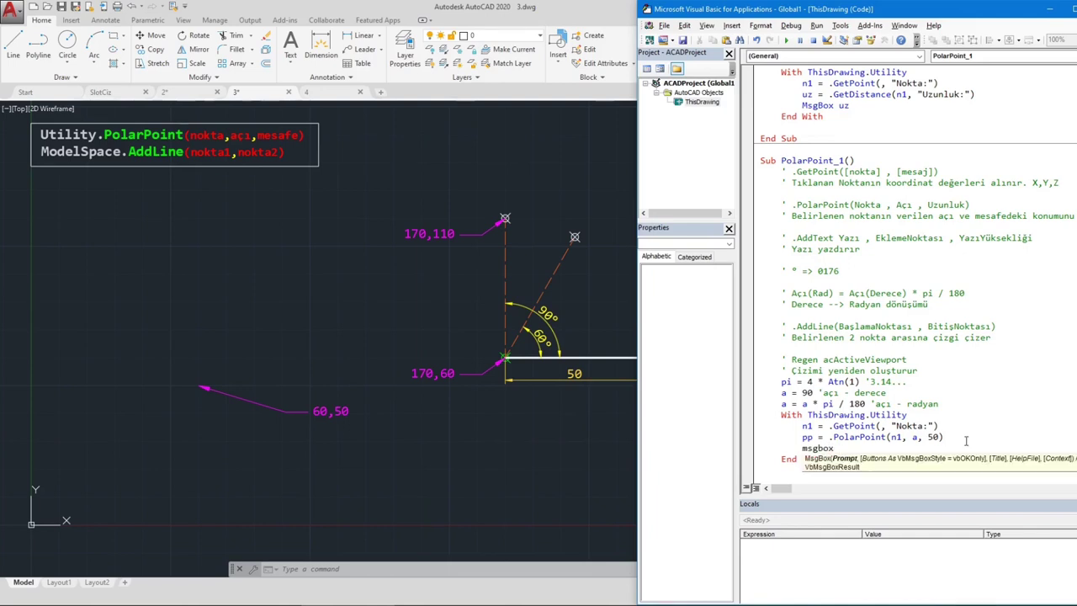
type(" pp")
key("Up")
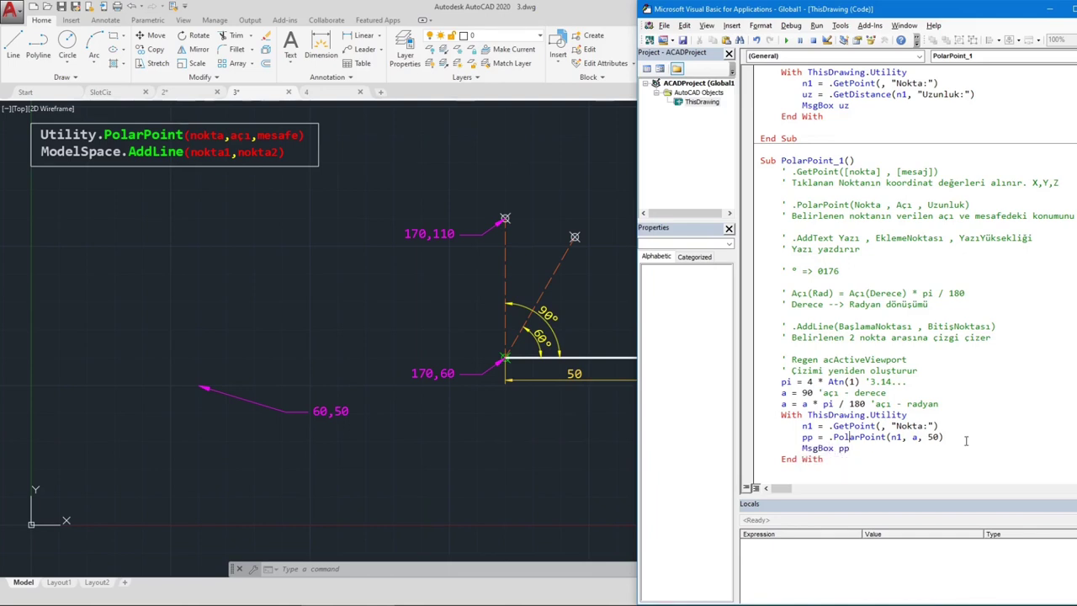
key("F5")
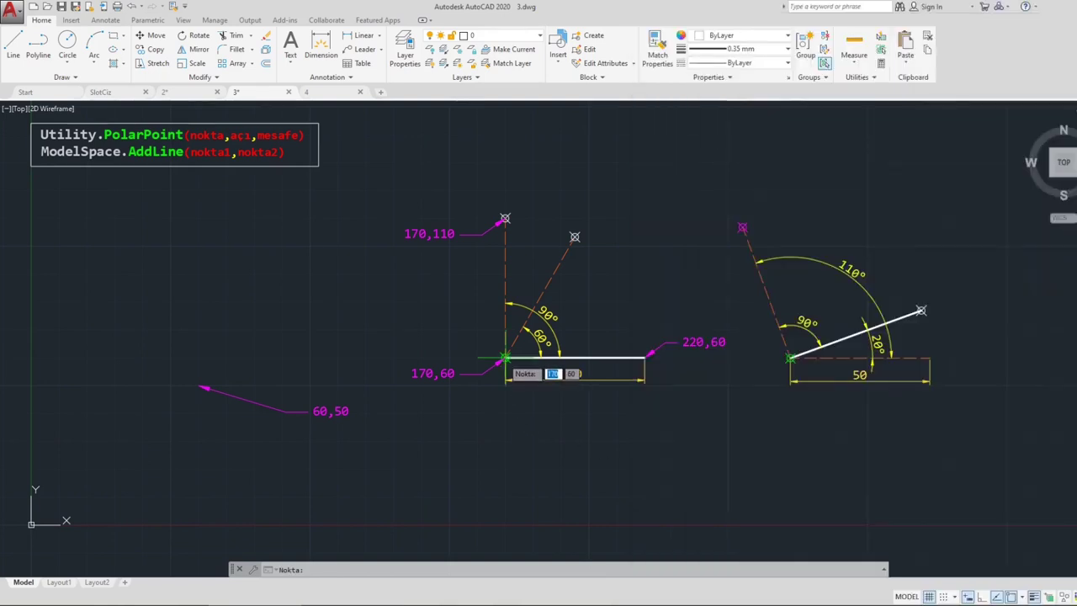
left_click(505, 358)
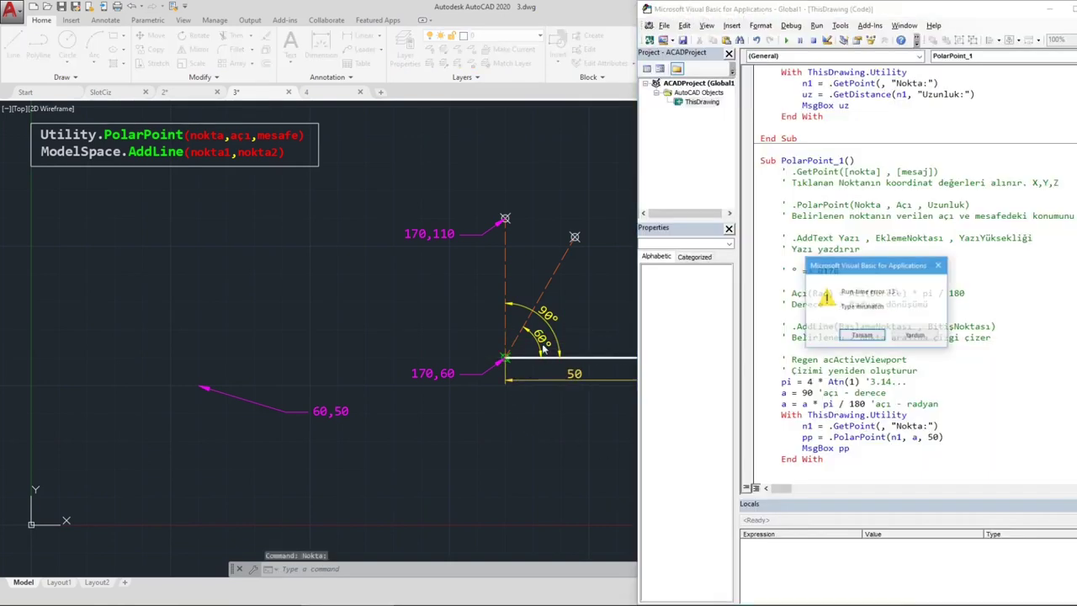
left_click(853, 336)
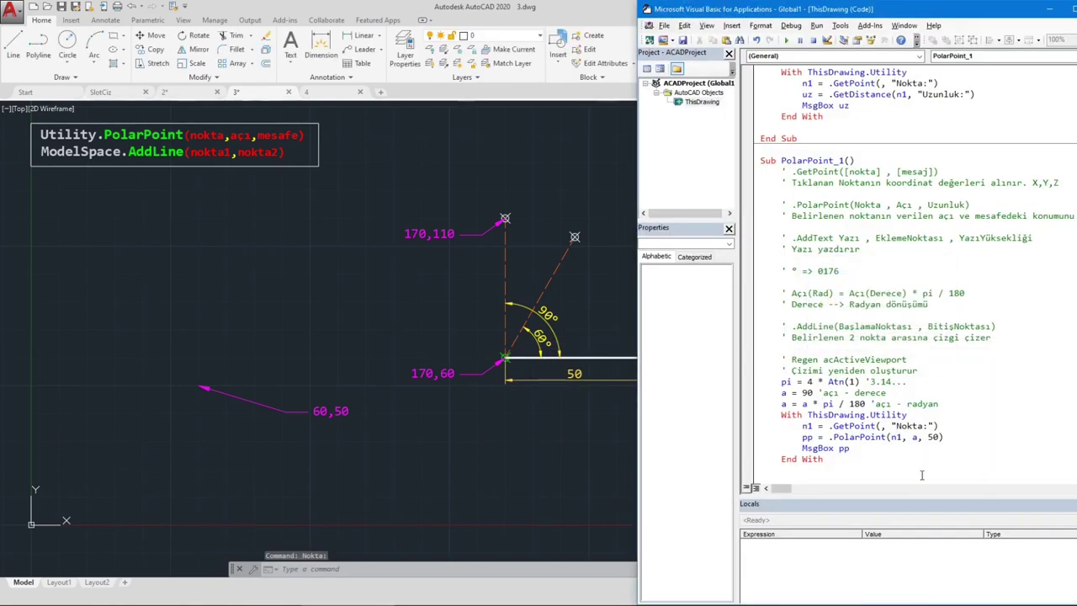
Correct the message line to MsgBox pp(0) & "-" & pp(1).
type("()")
key("Left")
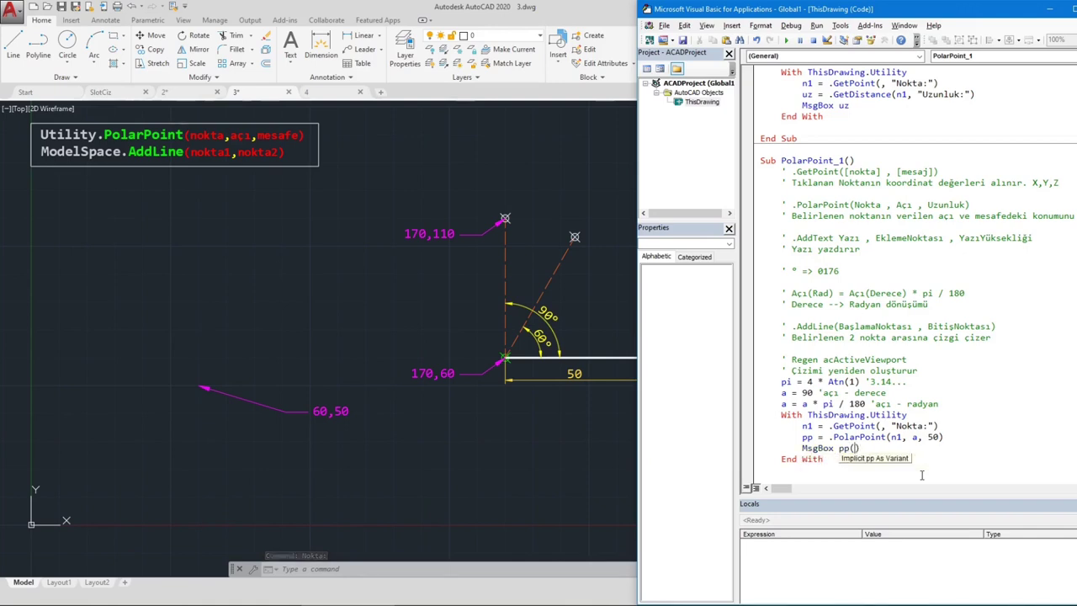
type("0")
key("Right")
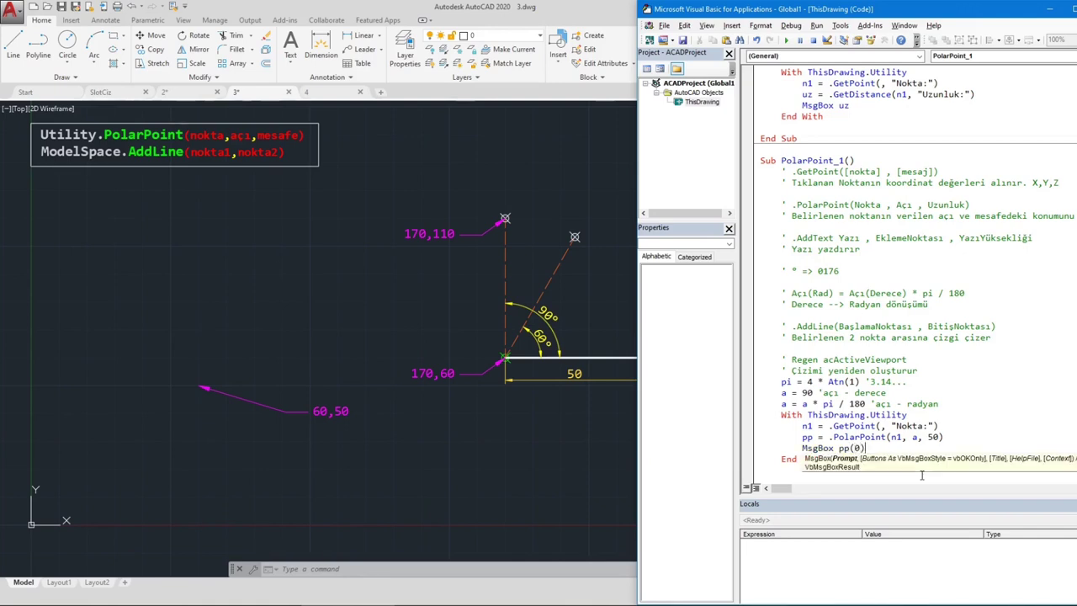
type("\" & pp")
type("(1")
type(")")
key("Up")
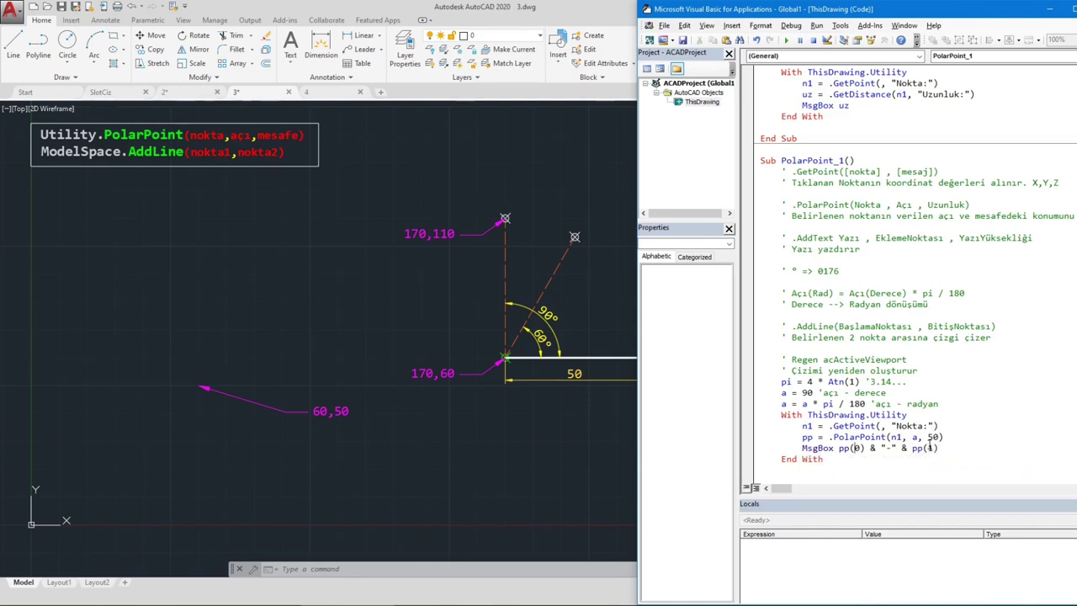
Change the angle value from 90 to 20 and run the macro.
left_click(903, 459)
left_click_drag(806, 392, 812, 392)
type("20")
key("F5")
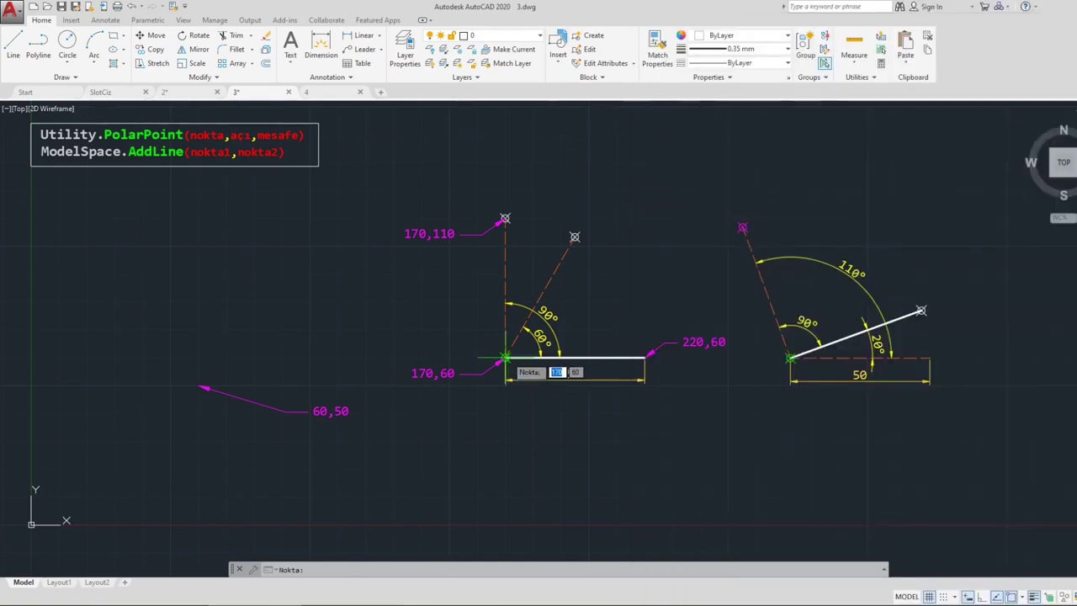
Pick a point, dismiss the coordinate message, and check the new point's position (195, 103.3013) in Properties.
left_click(504, 358)
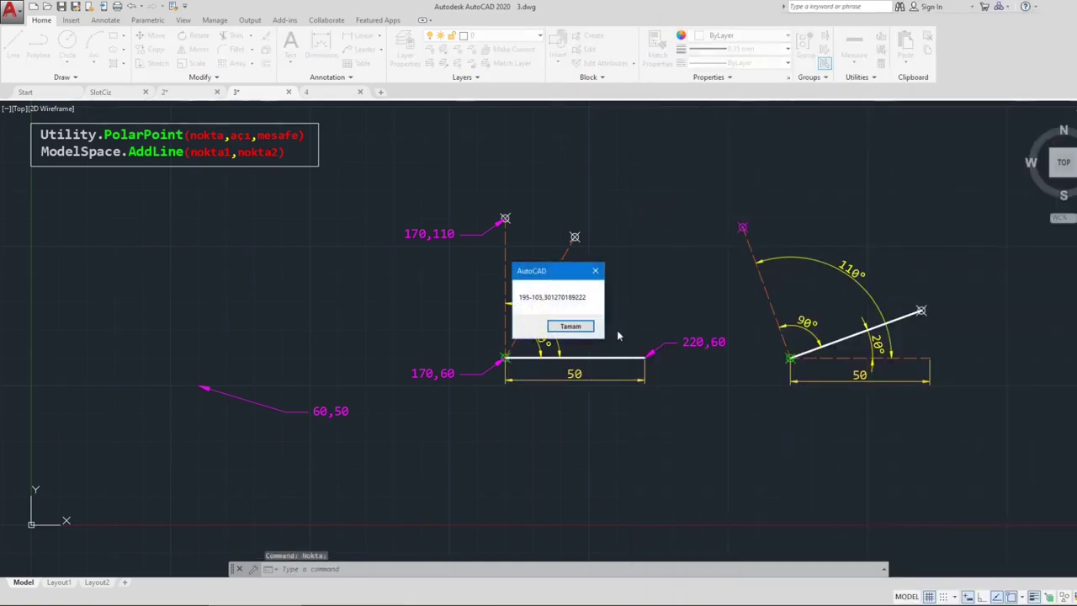
left_click_drag(564, 272, 717, 185)
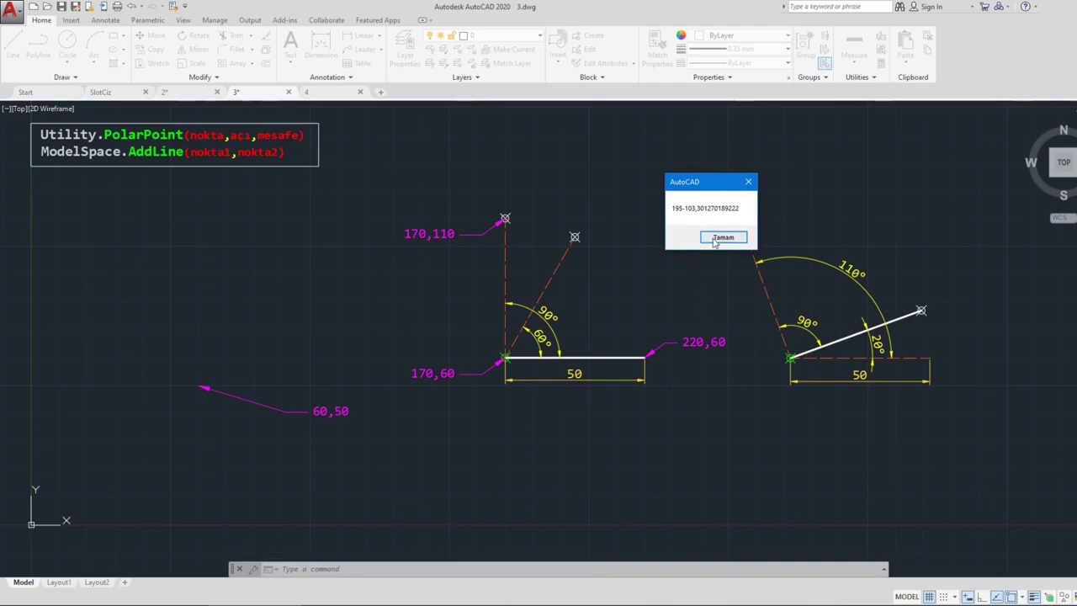
left_click(723, 237)
left_click(575, 237)
key("ctrl+1")
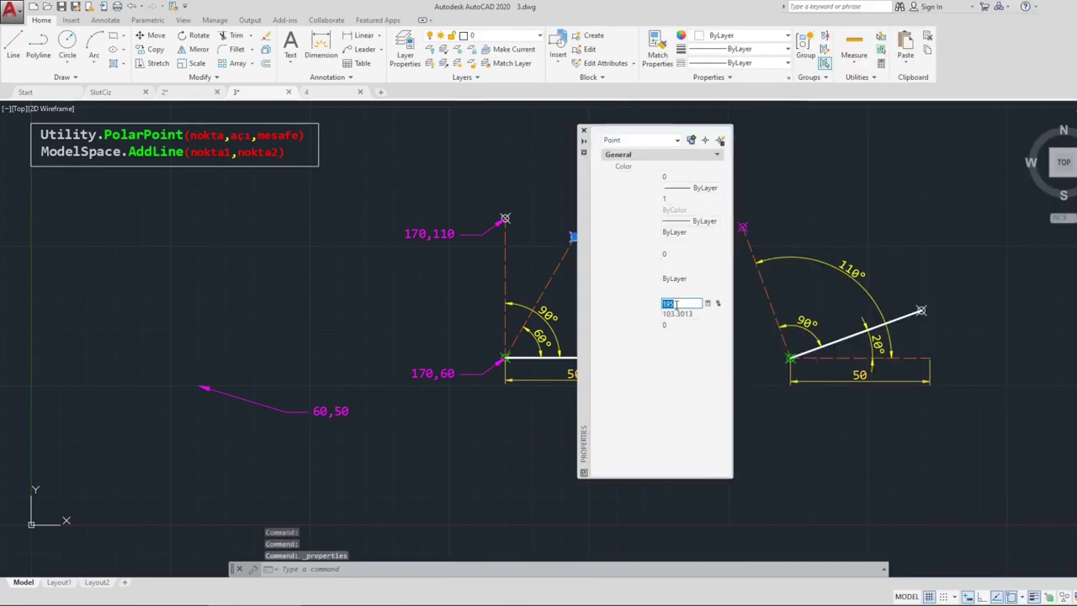
left_click(678, 313)
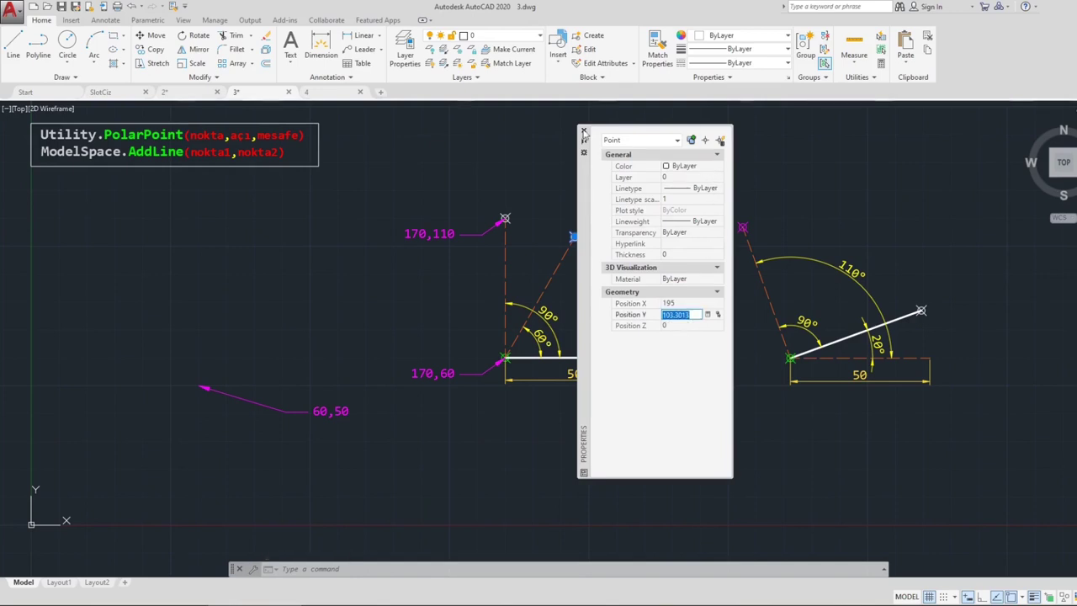
Back in the VBA editor, delete the MsgBox line.
key("alt+F11")
key("shift+Home")
key("BackSpace")
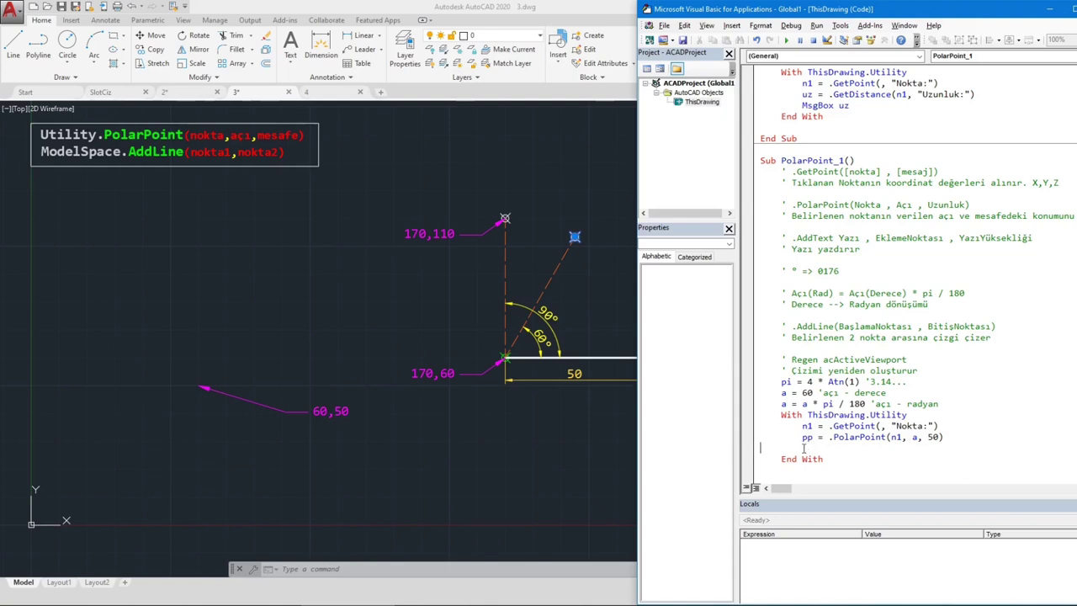
Add ModelSpace.AddLine n1, pp before End With and run the macro.
key("Tab")
key("Tab")
type("ModelSpace")
type(".add")
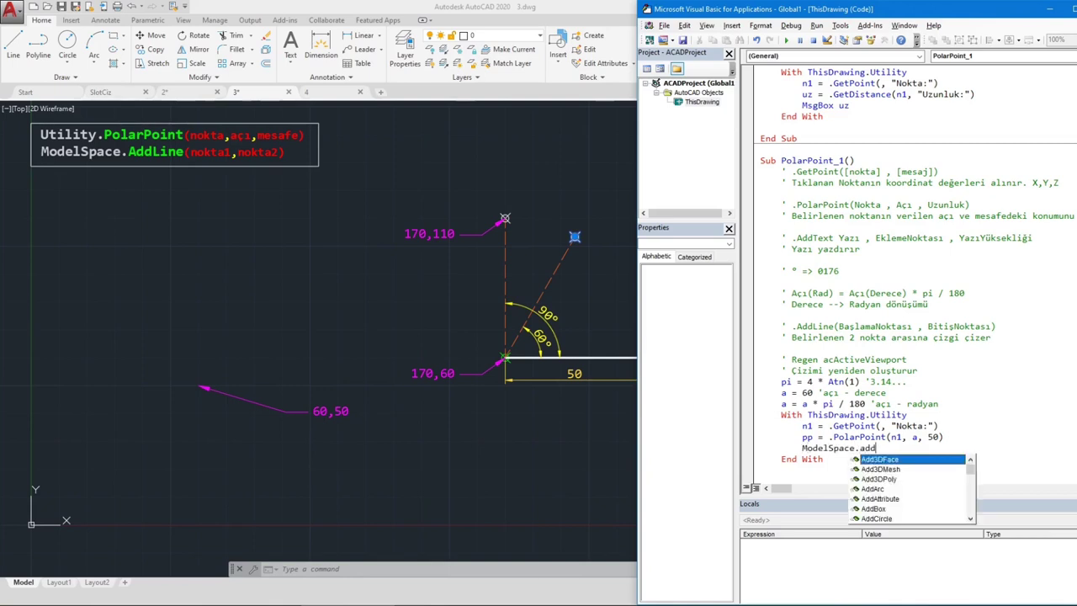
type("line ")
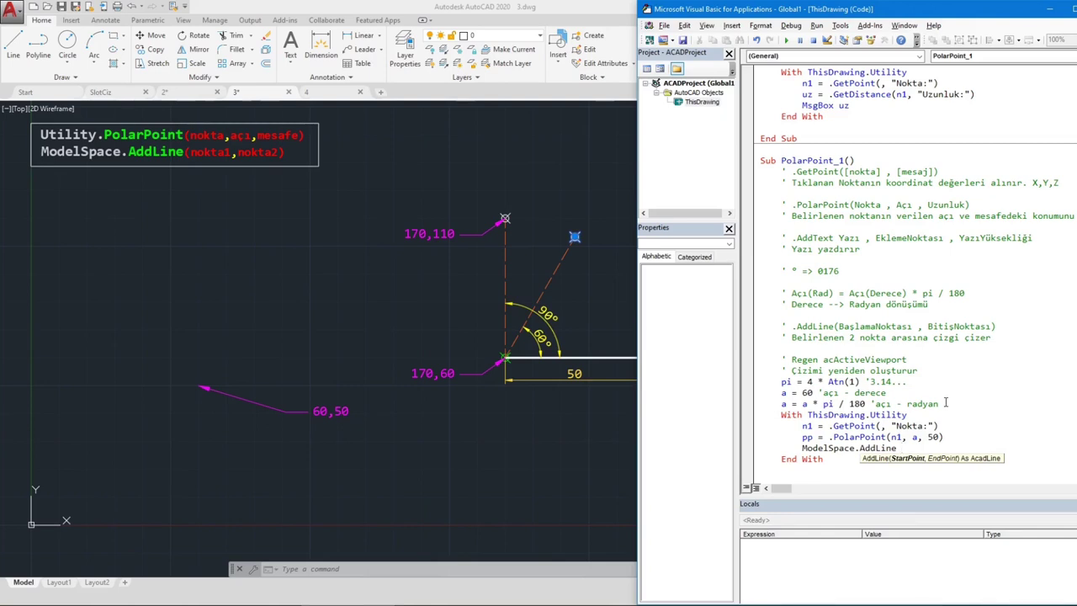
type("n1")
type(",")
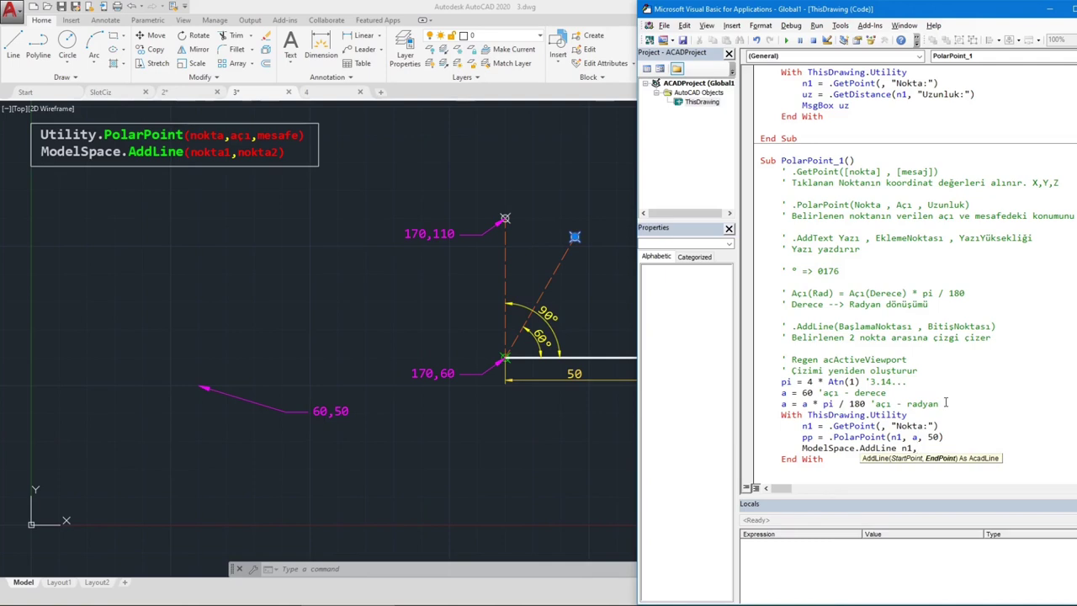
type("pp")
key("Up")
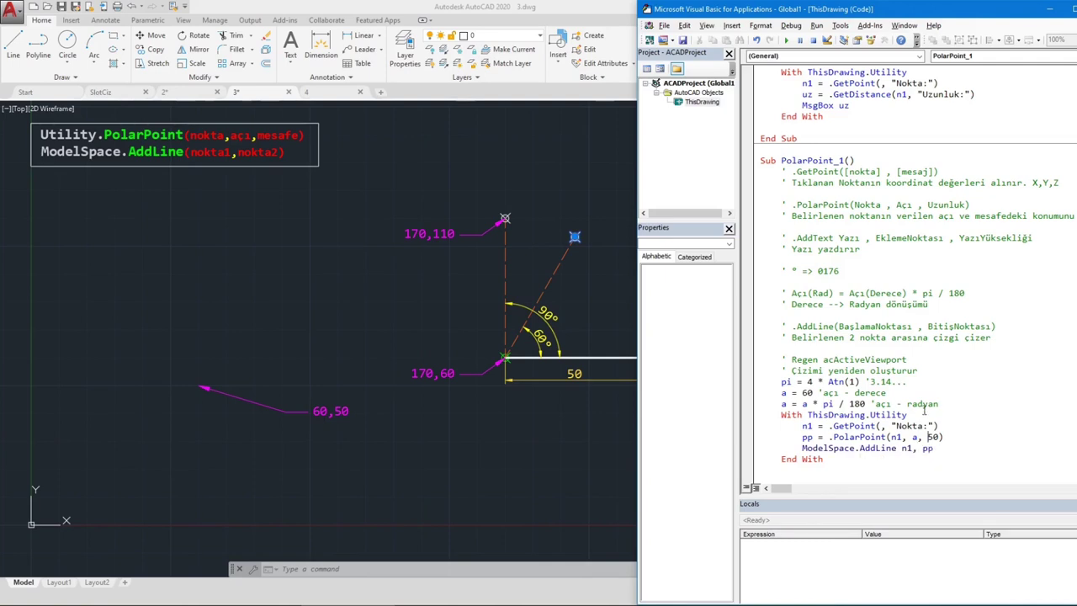
key("F5")
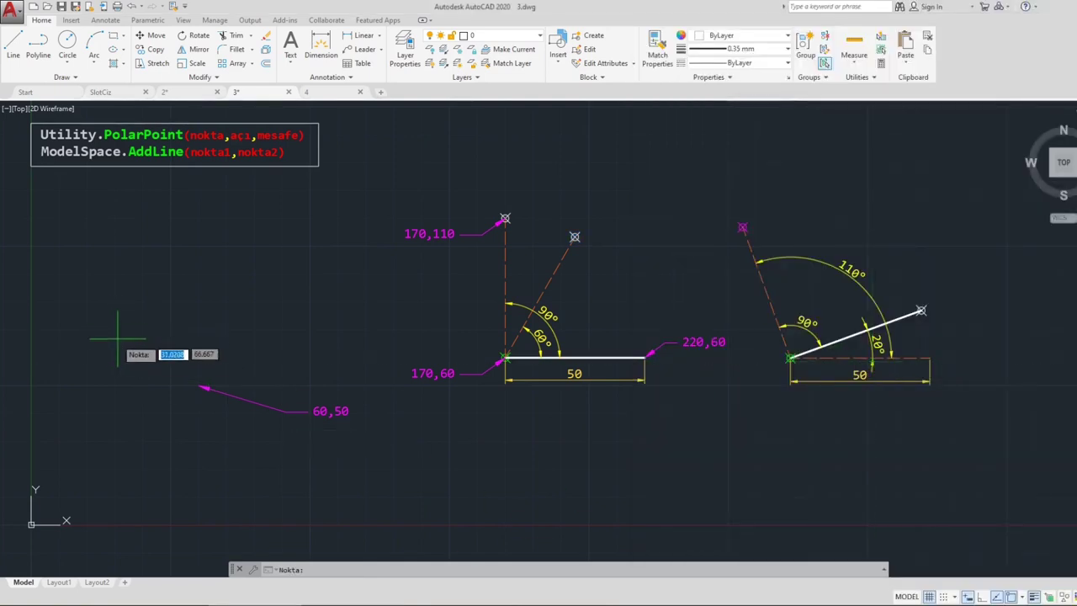
Pick a start point to draw the 60° line, then point out the pp variable in the code.
left_click(111, 341)
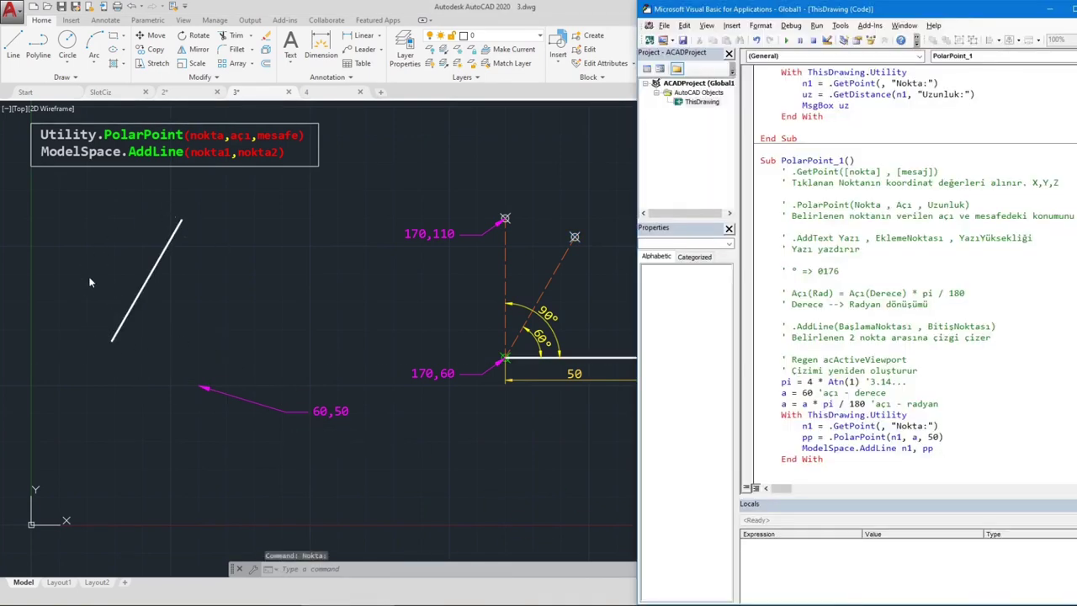
double_click(806, 436)
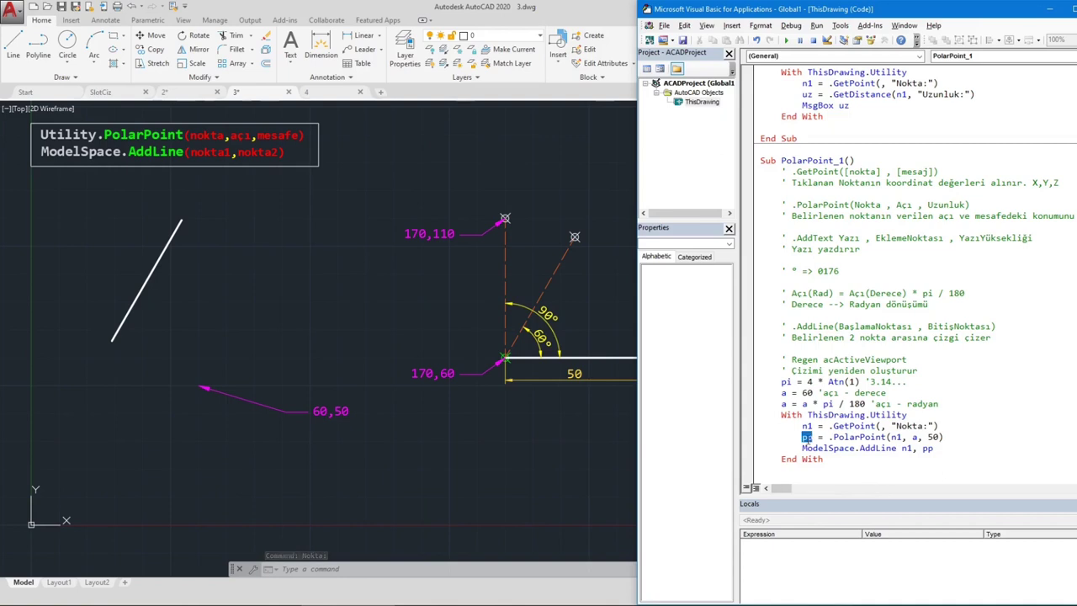
left_click(834, 437)
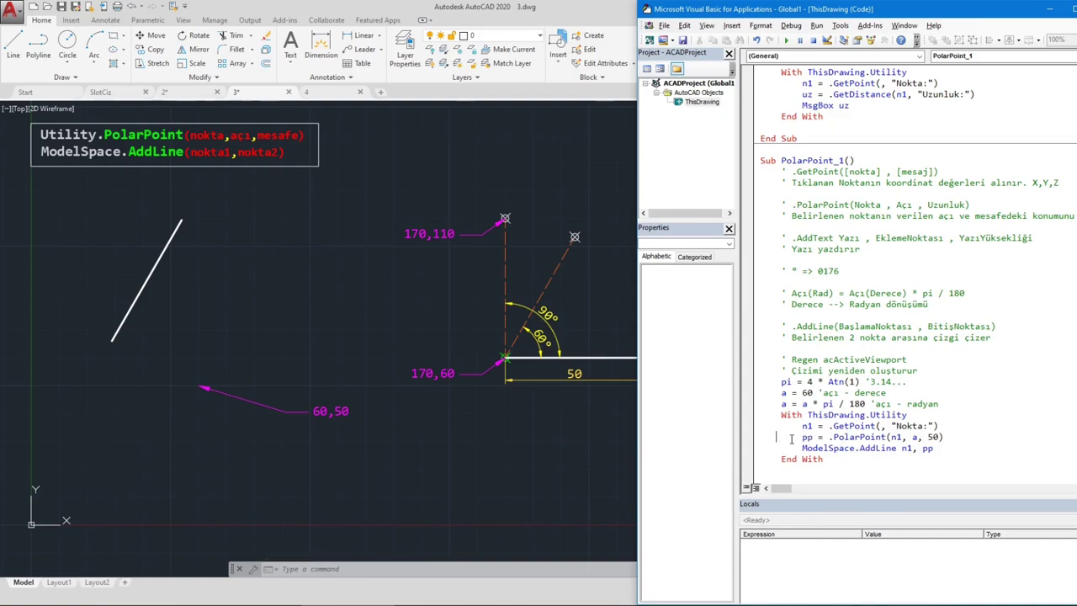
Remove the two fixed-angle lines and move the GetPoint prompt line up below the pi line.
left_click_drag(936, 423, 760, 426)
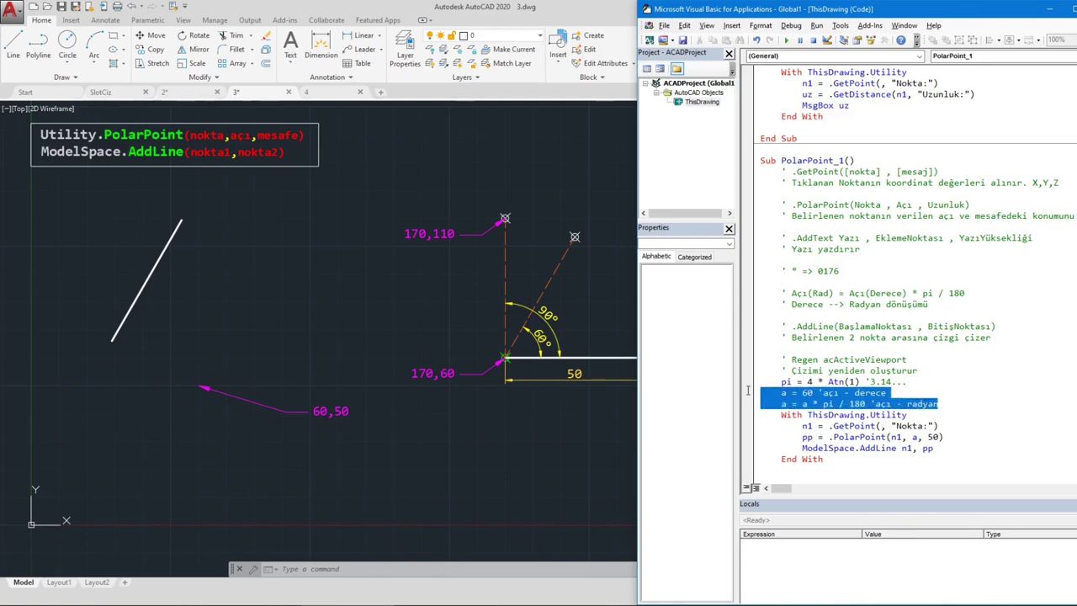
key("ctrl+x")
key("Up")
key("Up")
key("Up")
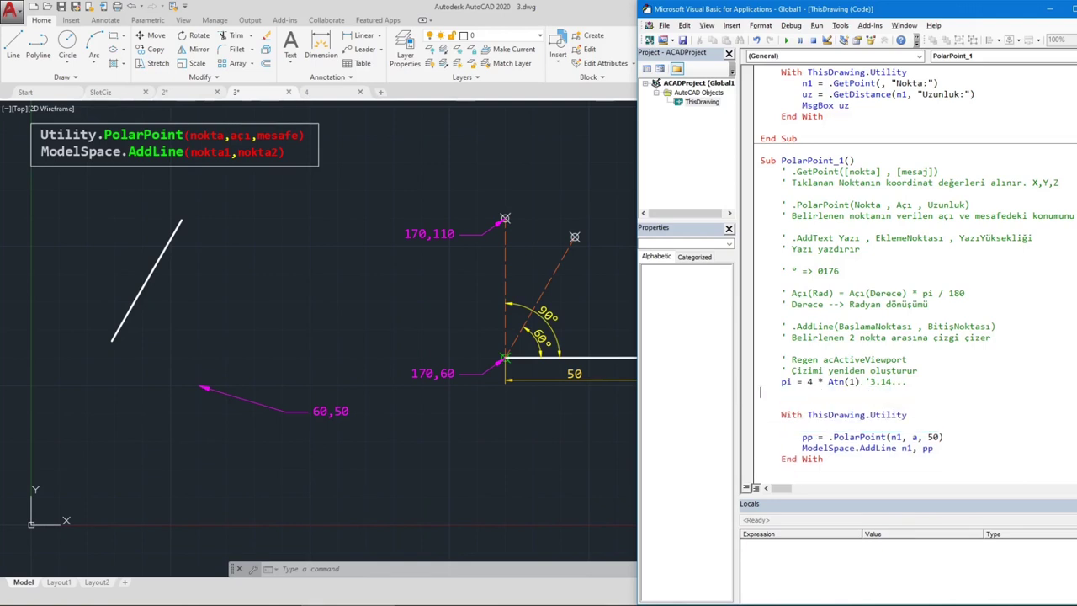
key("ctrl+v")
key("shift+Home")
key("Delete")
key("Down")
Move the With line up above the pi line.
key("End")
key("shift+Home")
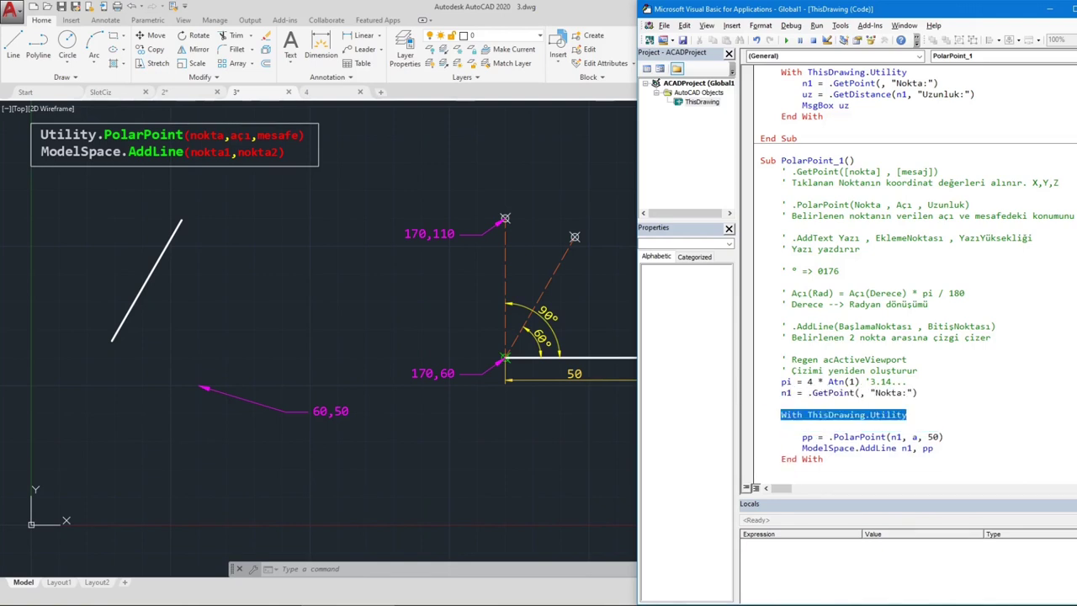
key("ctrl+x")
key("Up")
key("Up")
key("Up")
key("ctrl+v")
key("Return")
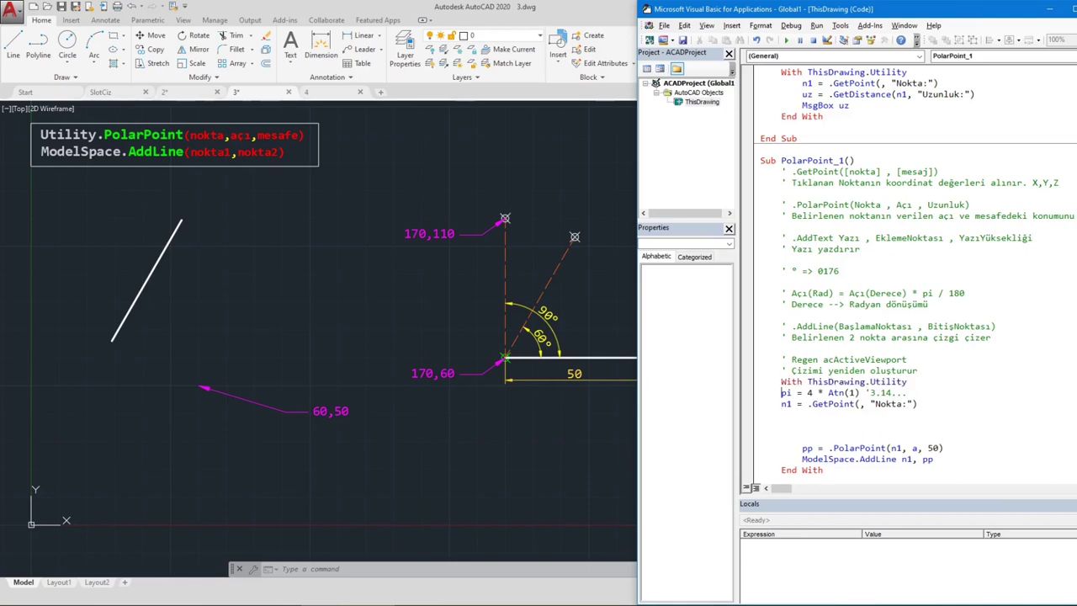
Indent the pi and prompt lines into the With block and change the prompt to Merkez.
key("shift+Down")
key("shift+Down")
key("Tab")
key("shift+Left")
key("shift+Left")
key("shift+Left")
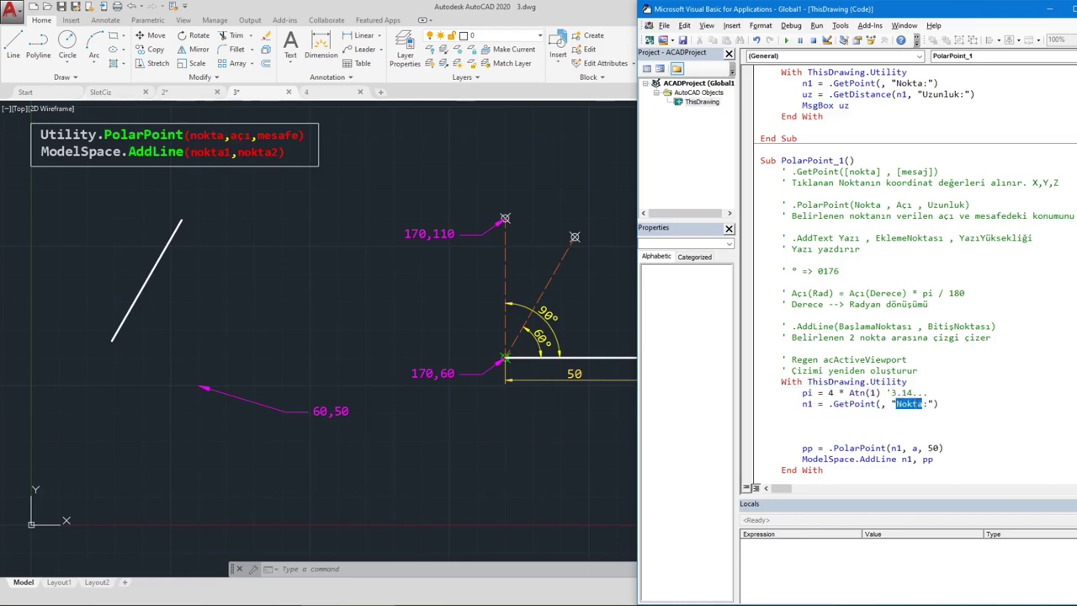
type("Merkez")
key("Down")
Add a For n = 0 To 359 Step 30 loop containing a = n * pi / 180.
type("for n")
type("to 3")
type(" step 30")
key("Down")
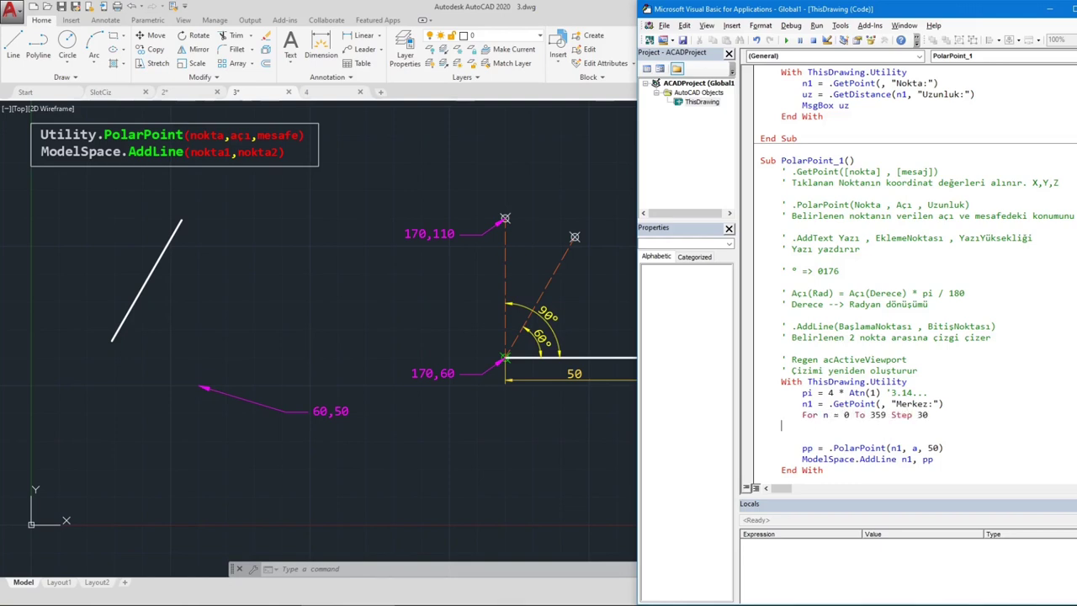
type("Next")
key("Home")
key("Return")
key("Up")
type("= n *")
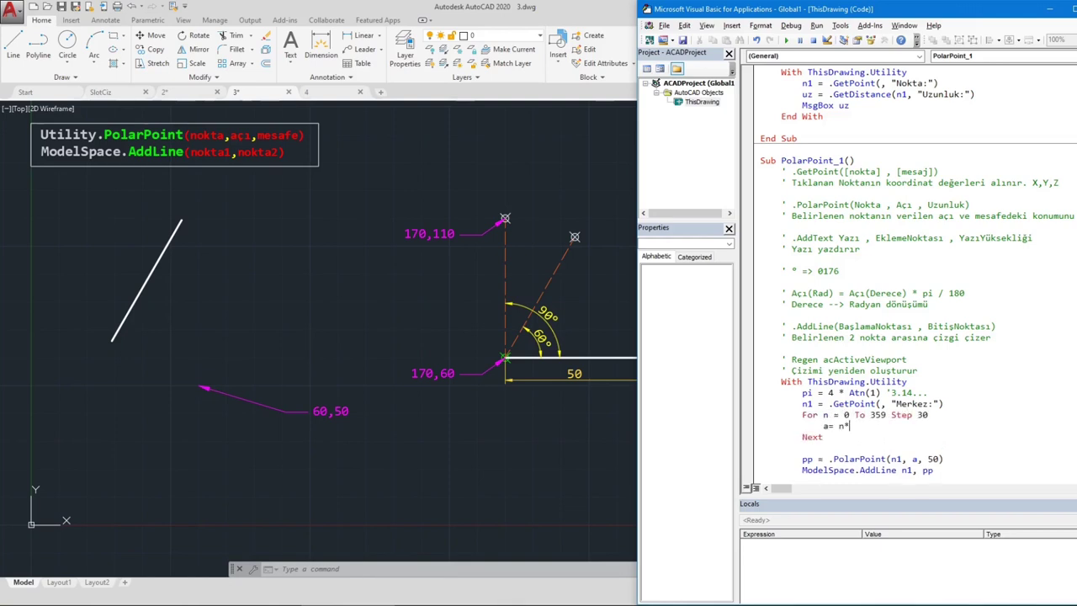
type(" pi / 180")
key("Return")
type("r =")
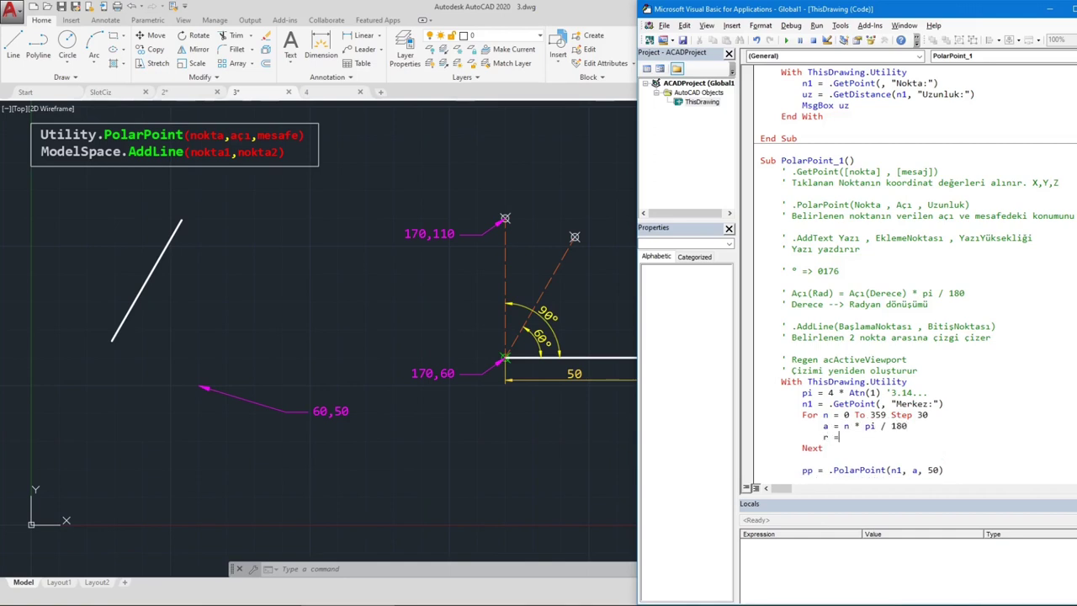
Inside the loop, add the PolarPoint call with distance 50 and Set c = ModelSpace.AddLine(n1, r).
type(".p")
key("Tab")
type(", ")
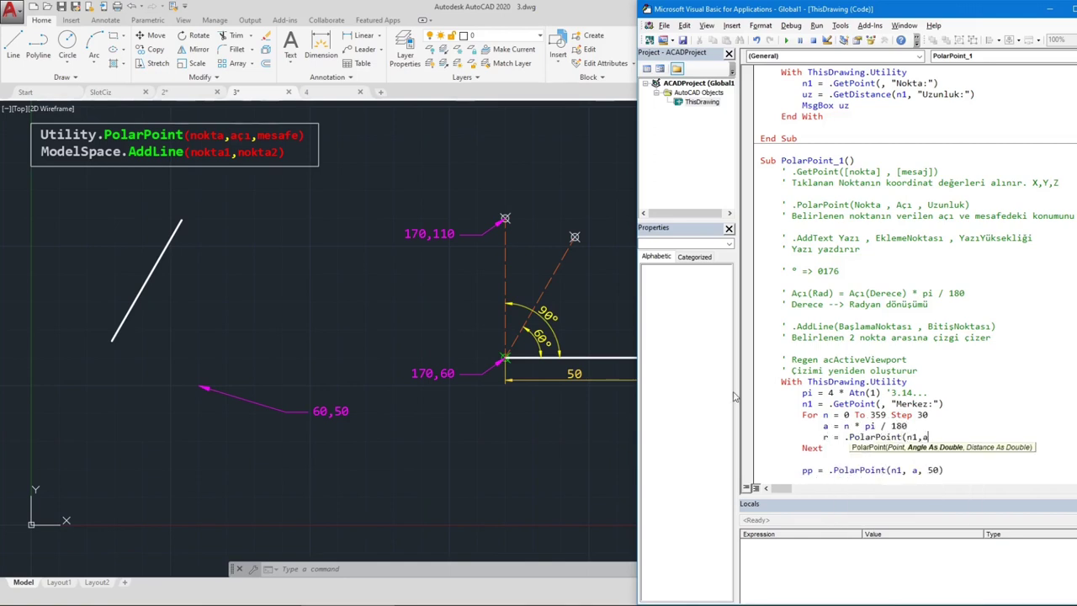
type("a, 50)")
key("Return")
type("setc =")
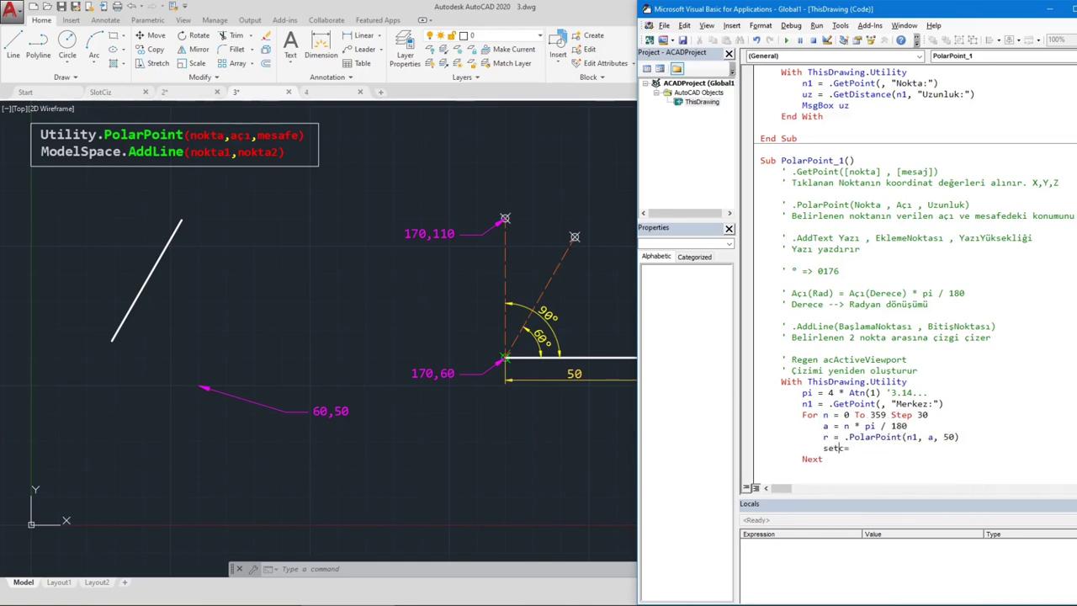
key("End")
type("ModelSpace.addl")
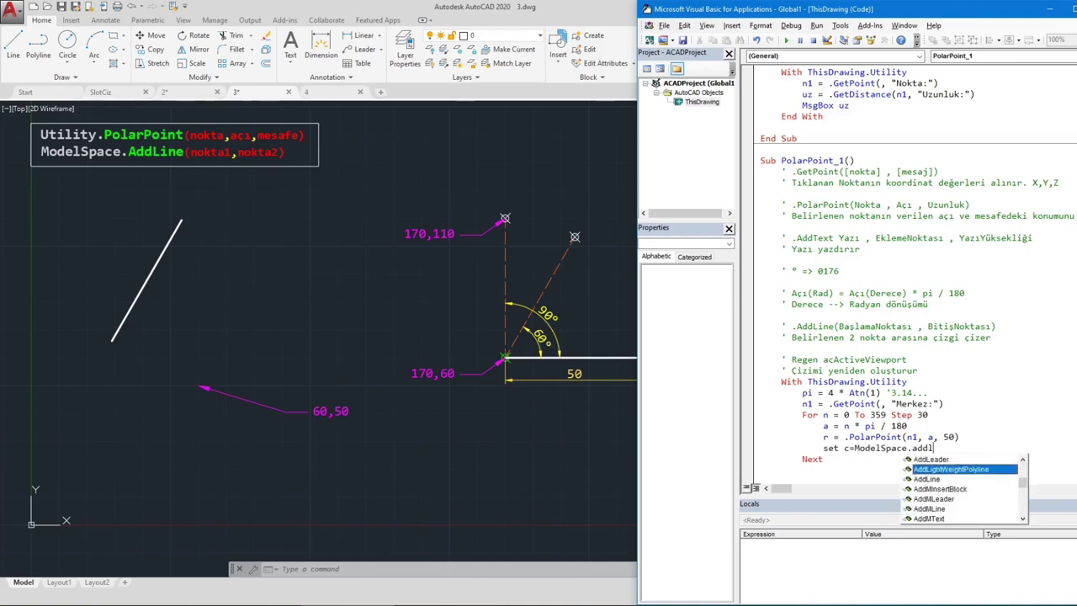
type("(n1,r)")
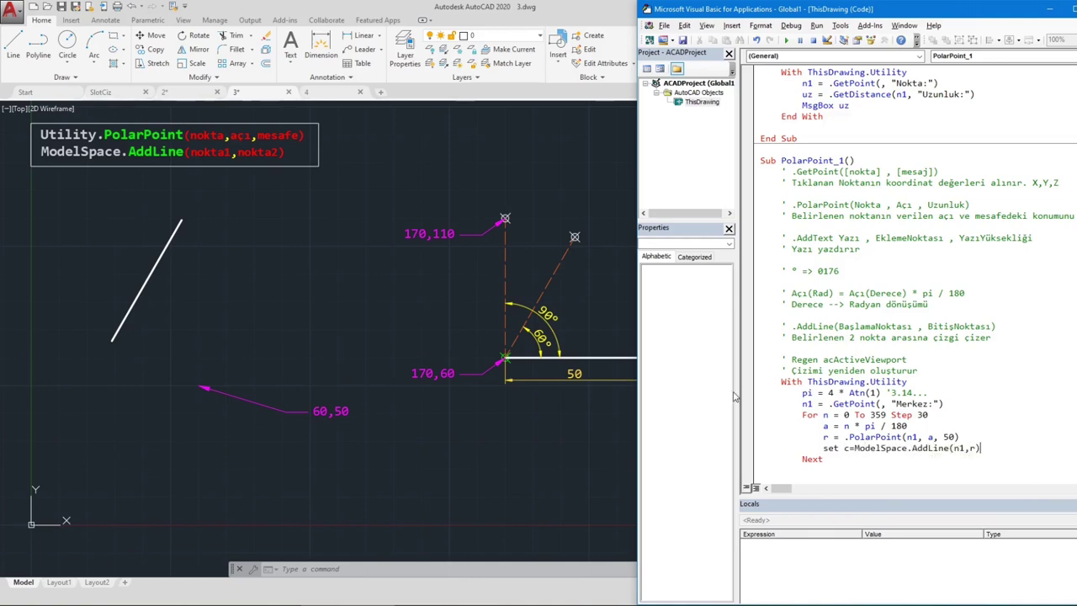
key("Return")
Delete the old pp lines and run the rewritten macro.
scroll(842, 404, "down", 2)
left_click_drag(760, 436, 823, 470)
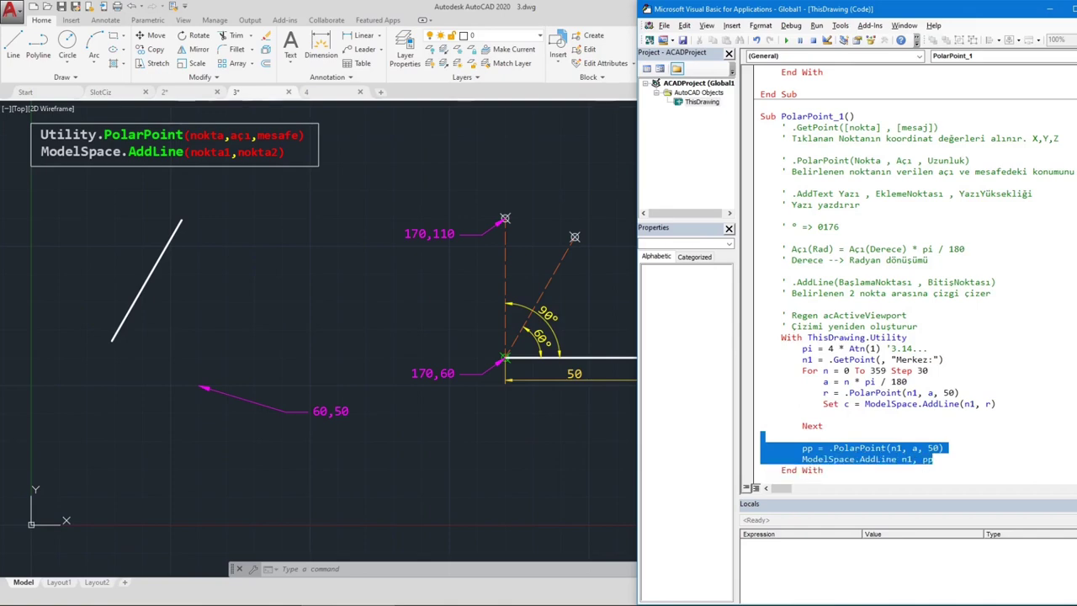
key("BackSpace")
key("BackSpace")
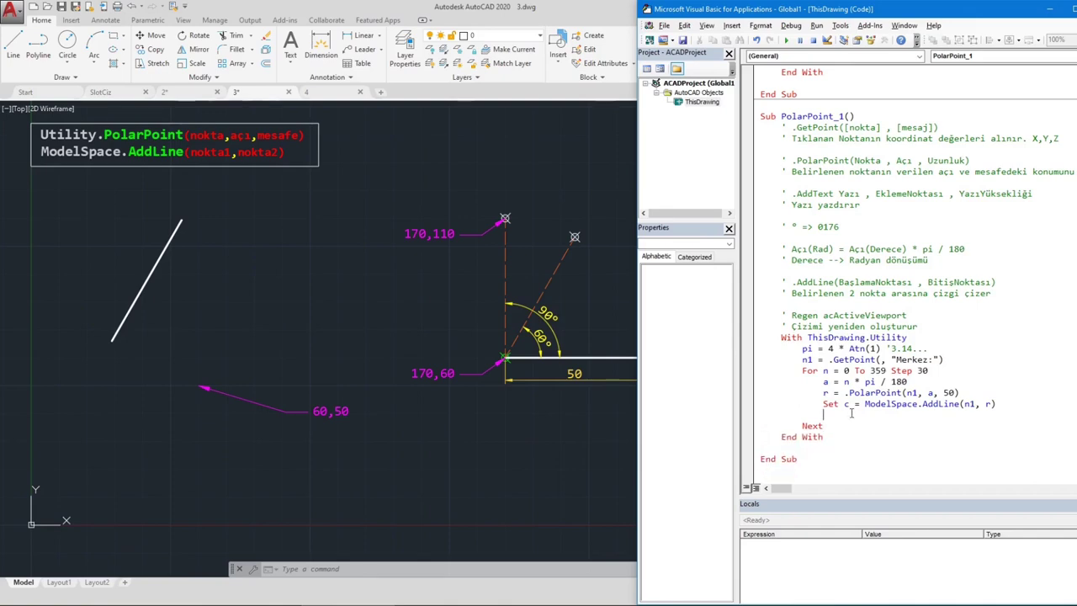
key("F5")
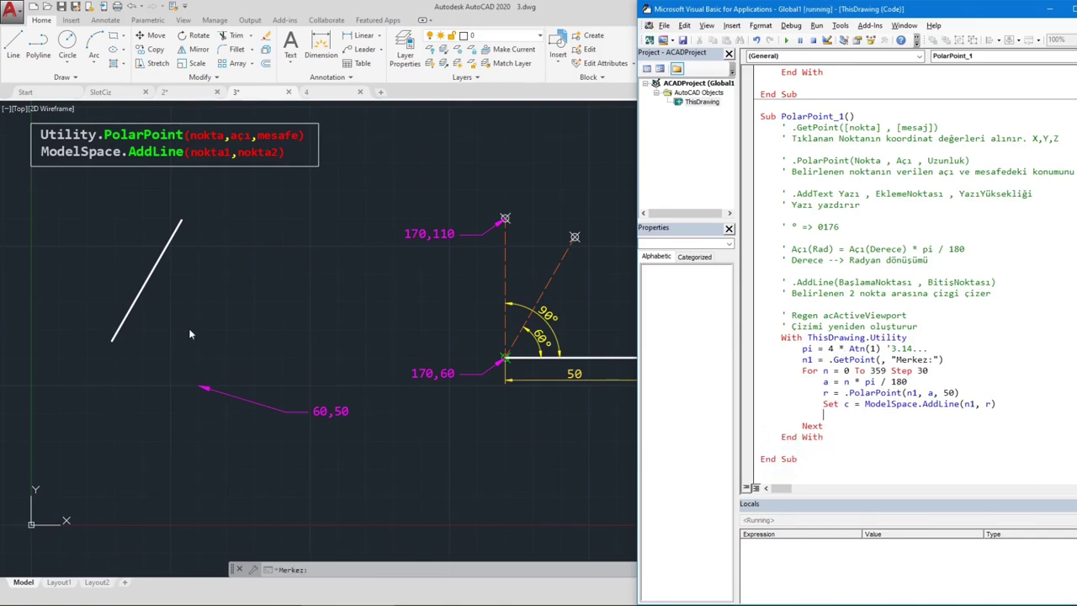
Pick the star's centre point, then review the loop's 0 To 359 range and step 30.
left_click(193, 330)
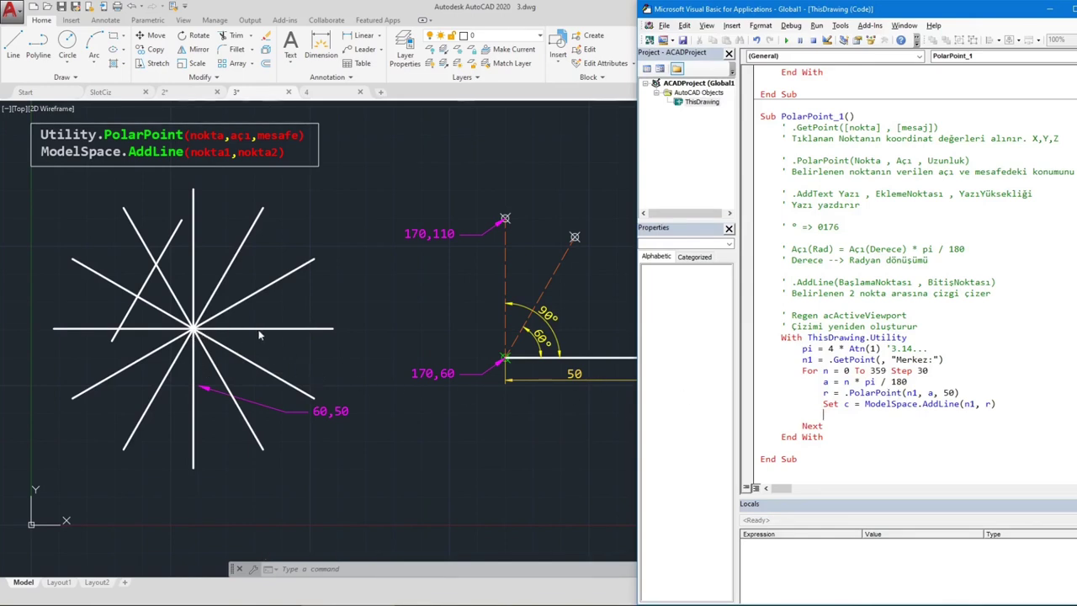
left_click(927, 393)
left_click_drag(843, 371, 886, 370)
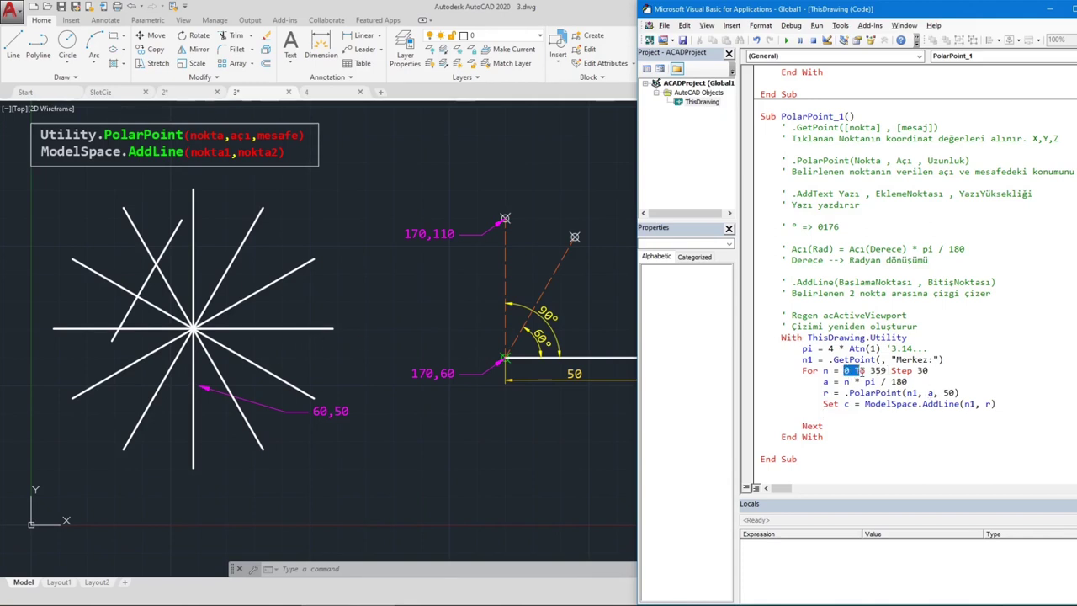
double_click(921, 370)
Window-select the 12 star lines, erase them, and return to the macro code.
left_click(149, 284)
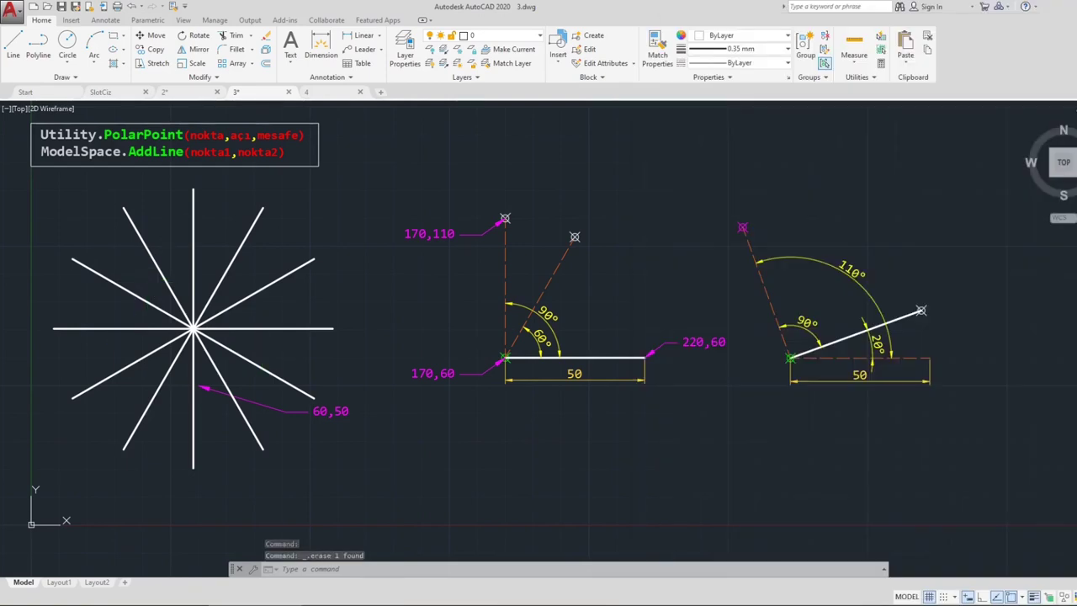
left_click(265, 351)
left_click(140, 298)
key("Delete")
key("alt+F11")
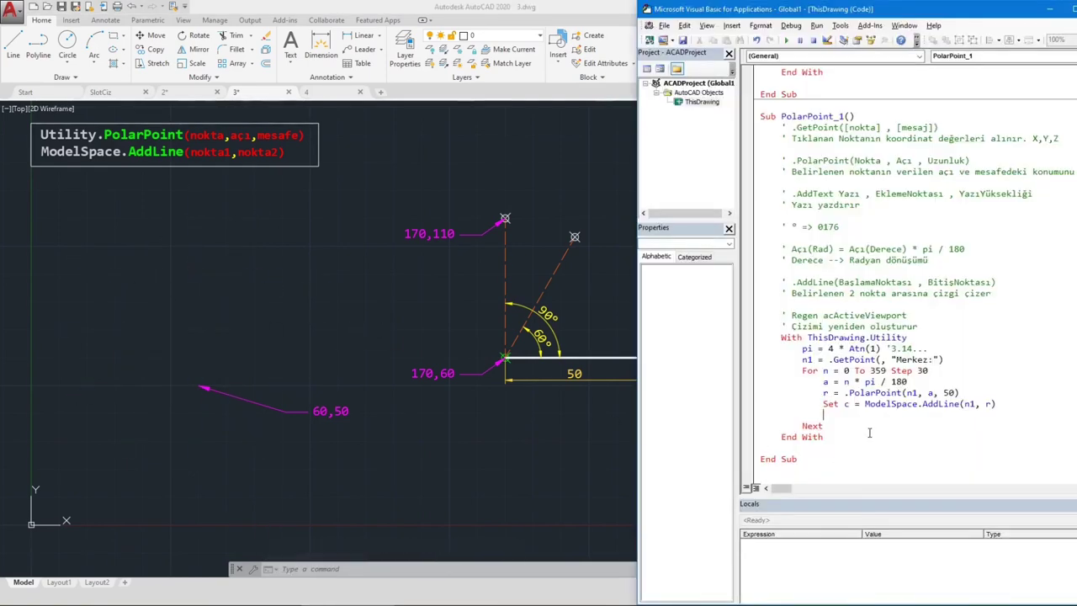
Insert ModelSpace.AddText n, r, 3 into the loop before AddLine and run the macro.
key("Return")
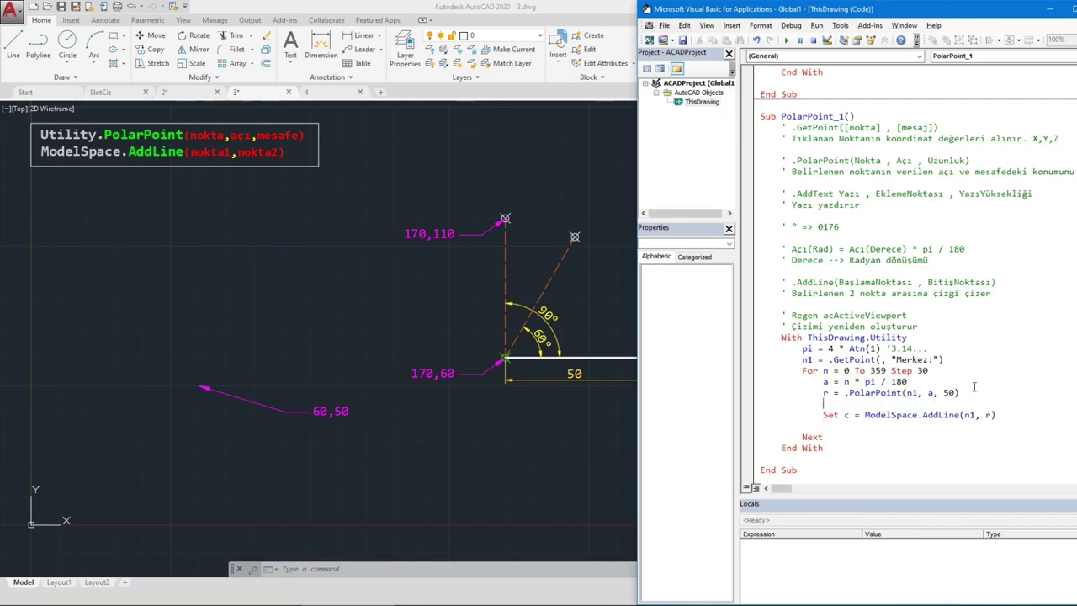
double_click(814, 193)
left_click(845, 194)
left_click(826, 403)
type("de")
key("ctrl+space")
type(".add")
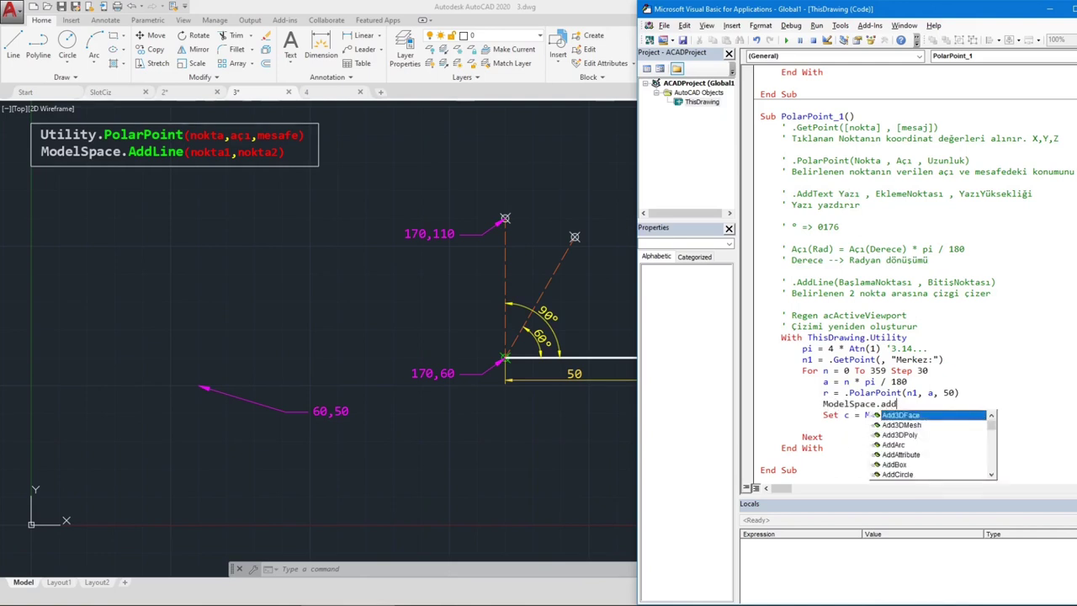
type("te")
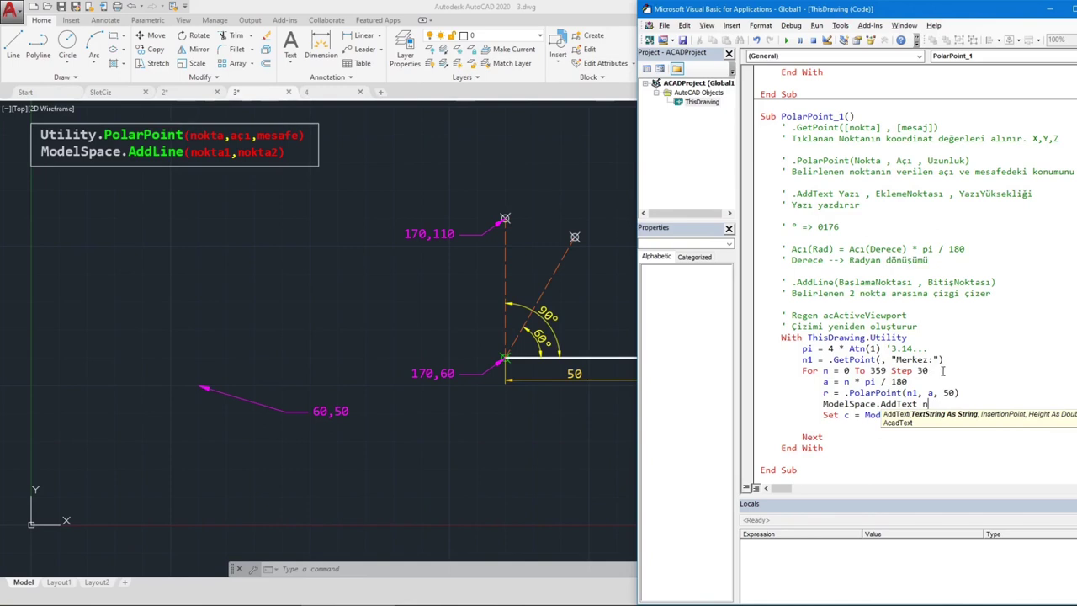
type(",")
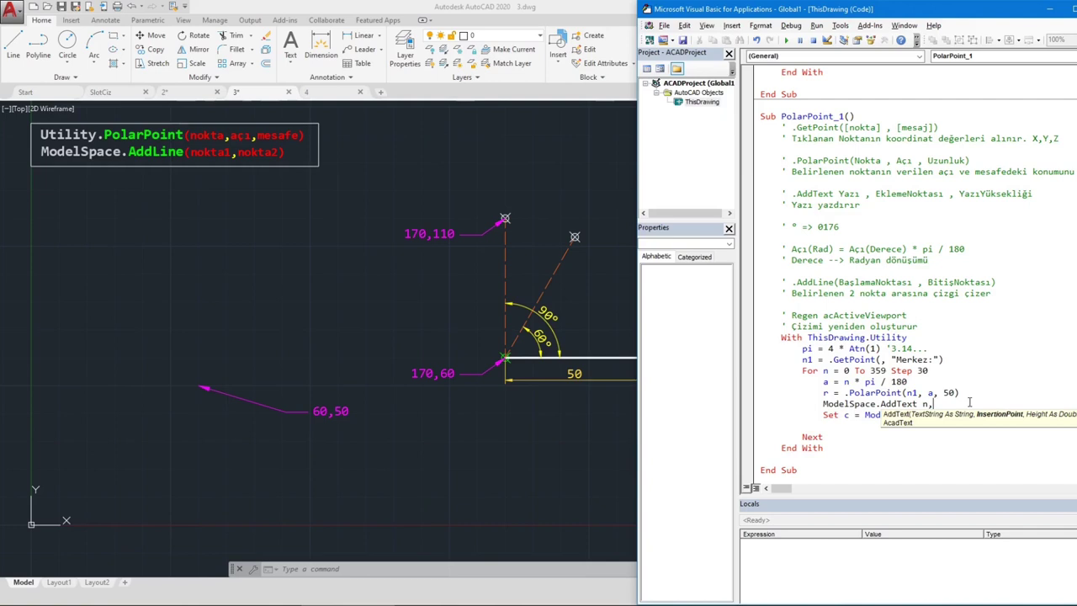
type(" r")
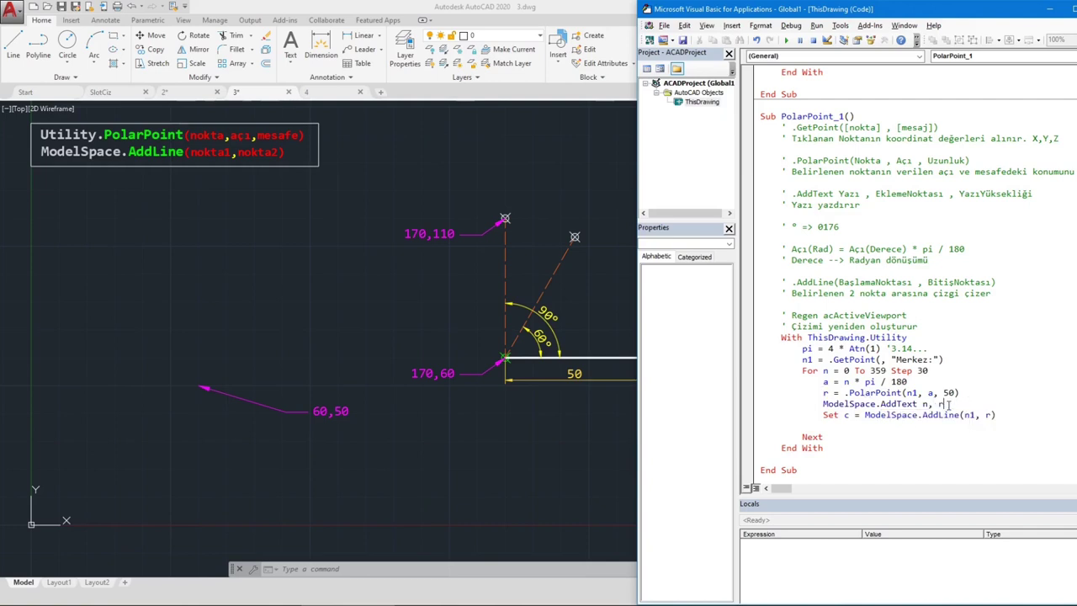
type(",")
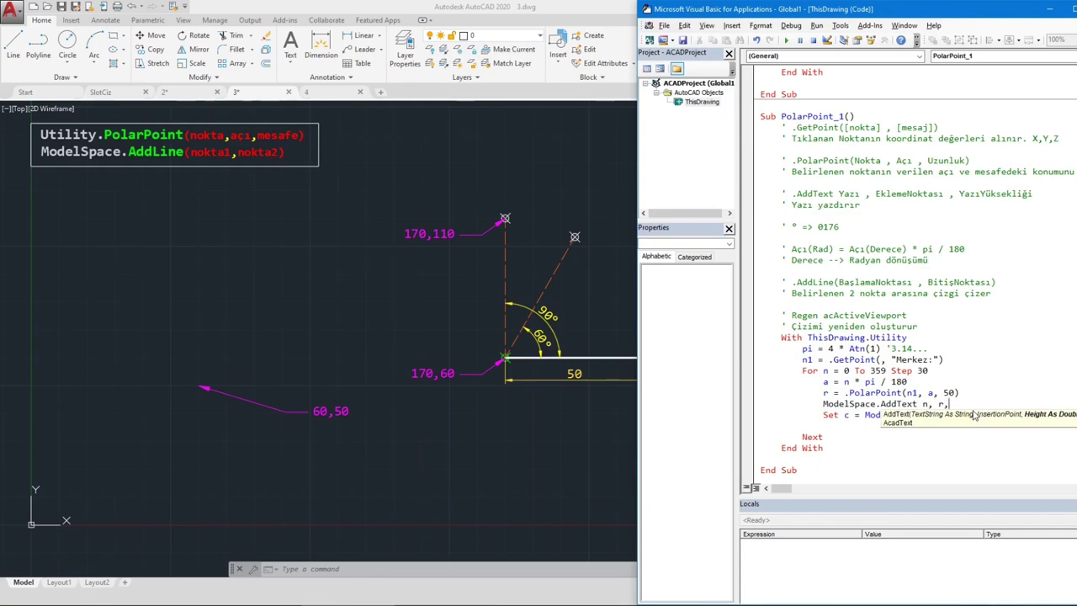
type("3")
key("Up")
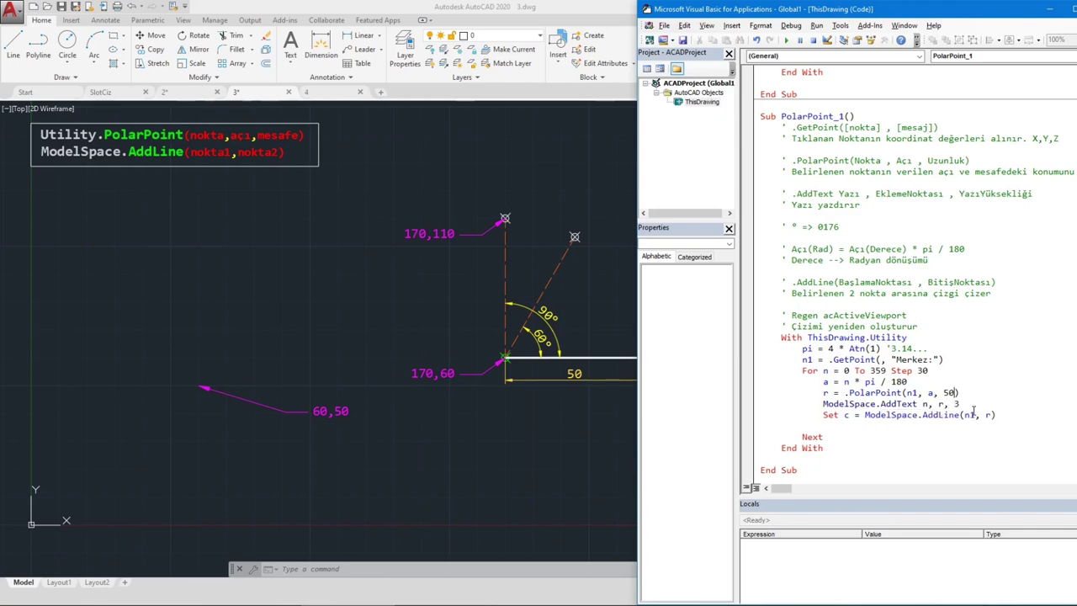
key("F5")
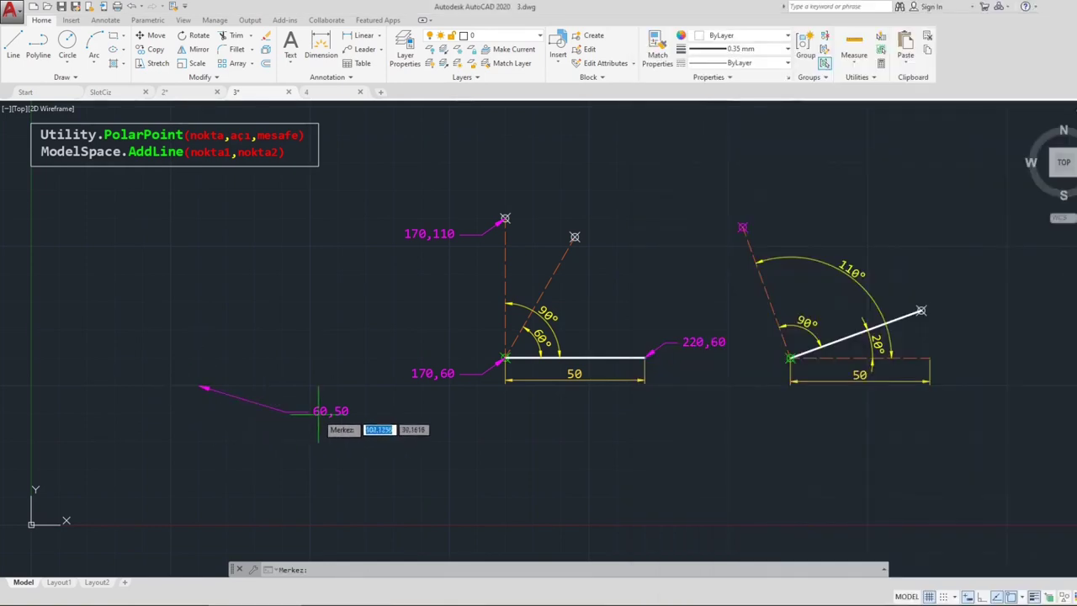
Pick a centre to draw the 12-spoke star, then erase its lines.
left_click(198, 387)
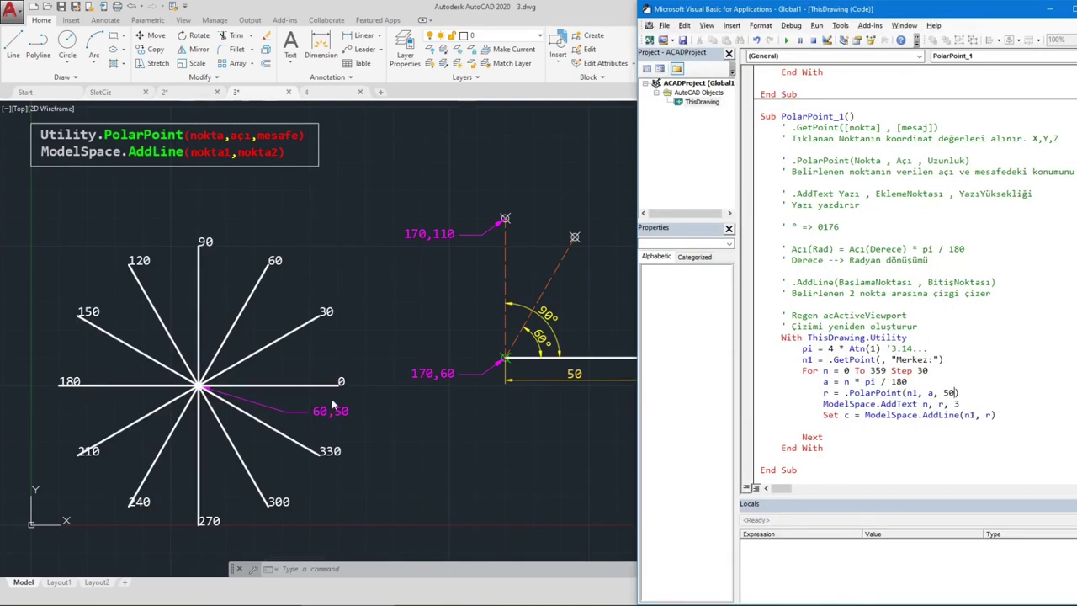
left_click(339, 493)
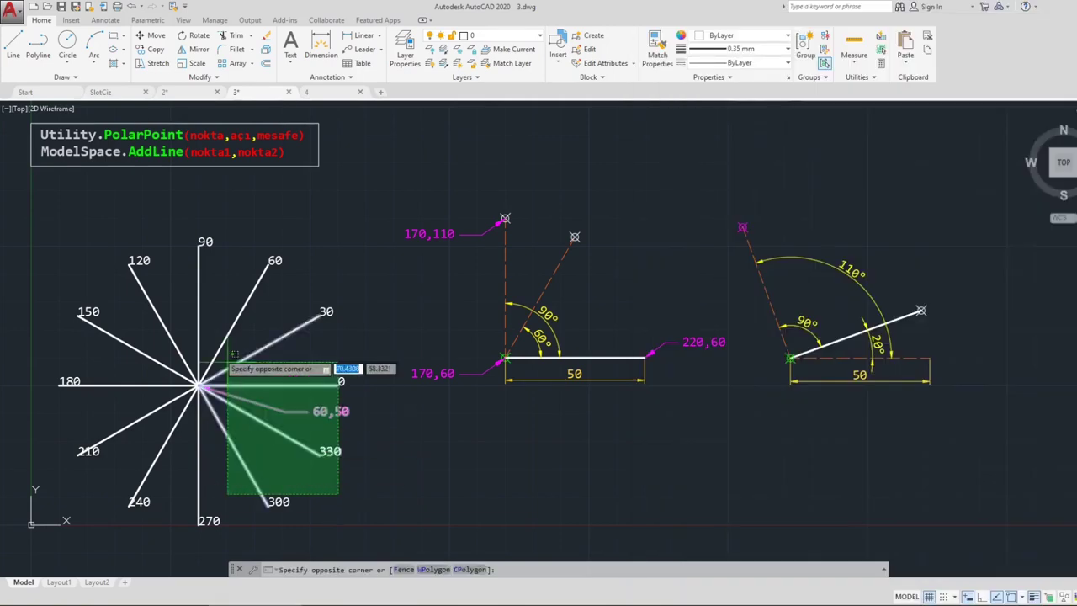
left_click(32, 234)
key("Delete")
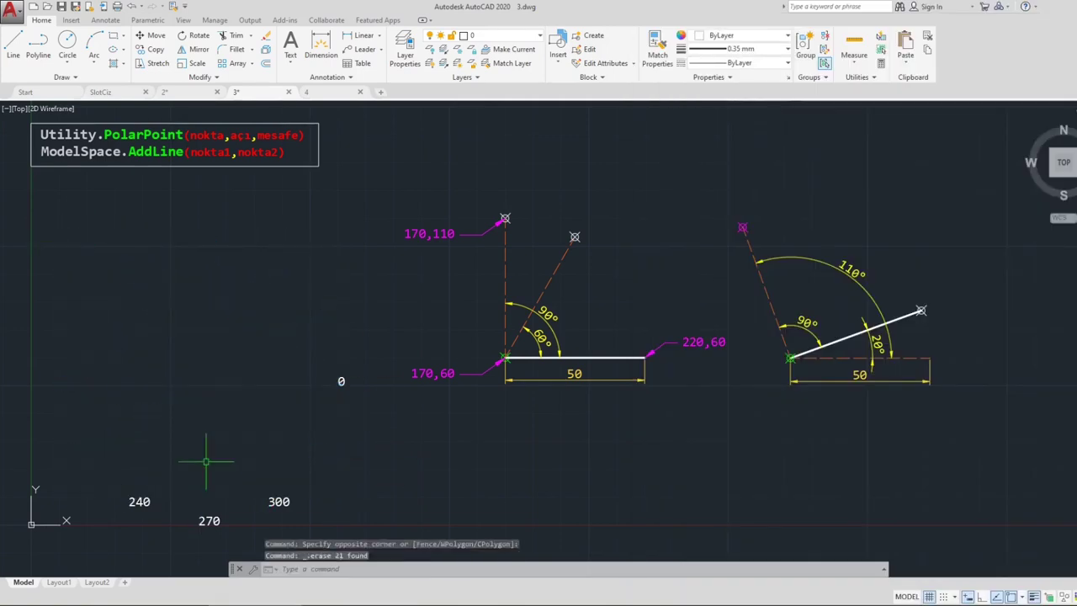
Erase the leftover angle labels and return to the macro code at the AddText line.
left_click(374, 514)
left_click(190, 404)
key("Delete")
key("alt+F11")
left_click(993, 414)
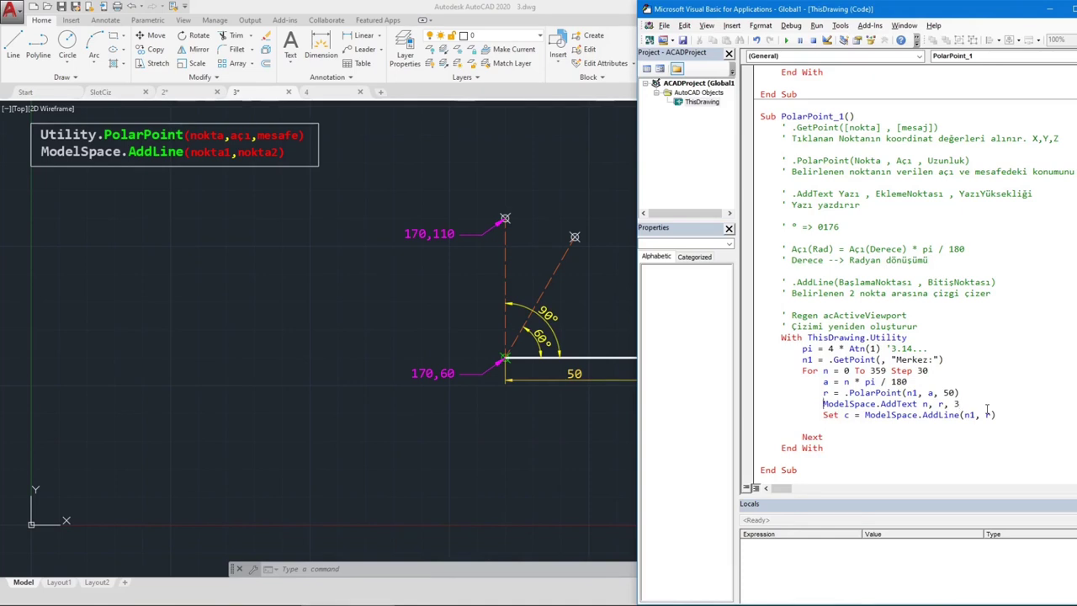
Change the label line to 'Set y = ModelSpace.AddText(n, r, 3)' and add 'y.color = acGreen'.
type("y ")
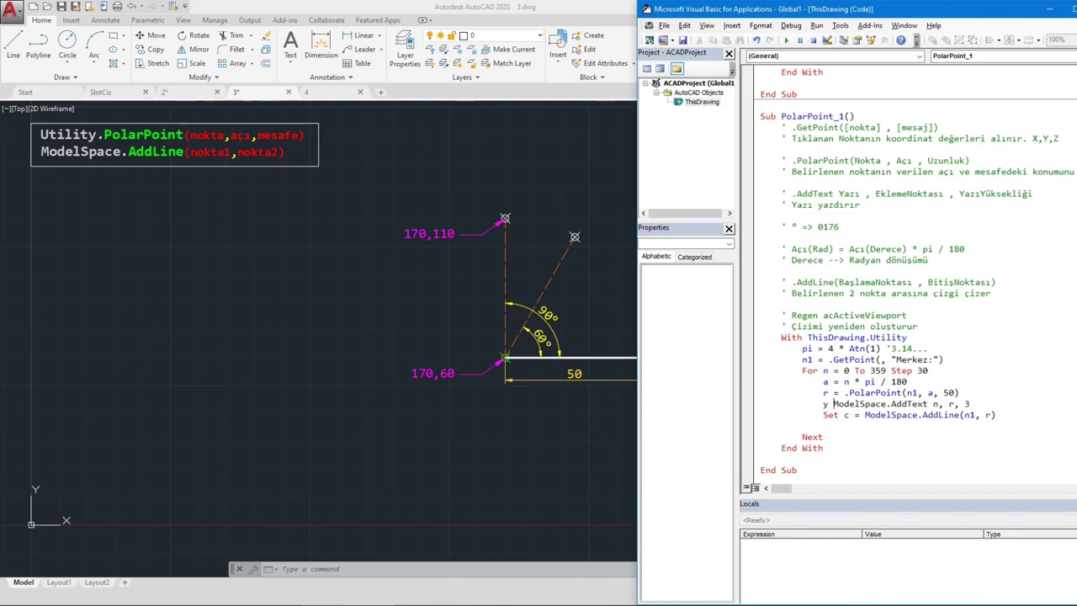
type("=")
key("Return")
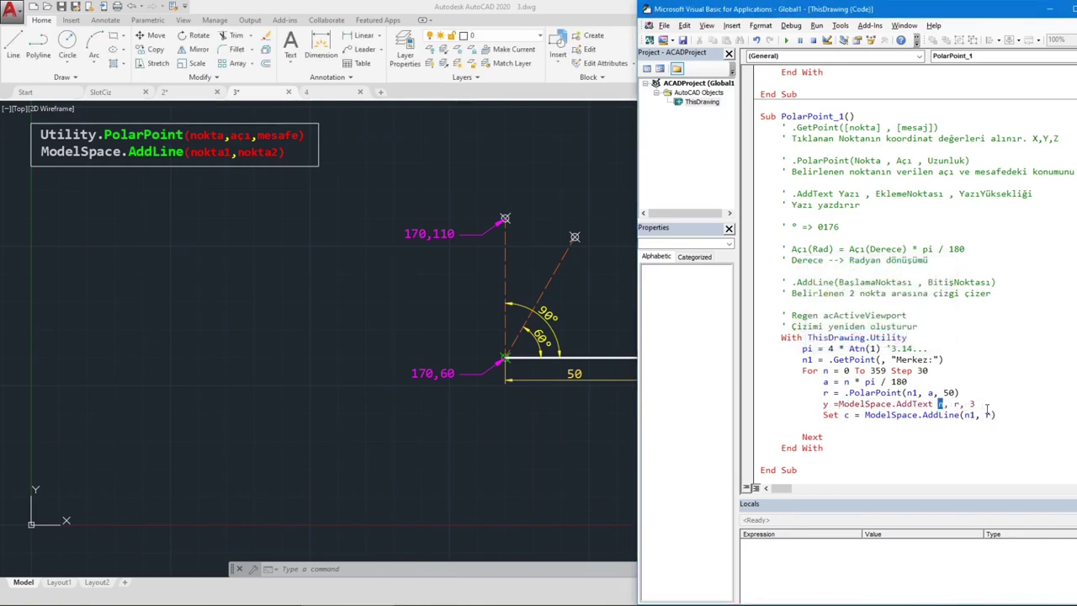
type("(")
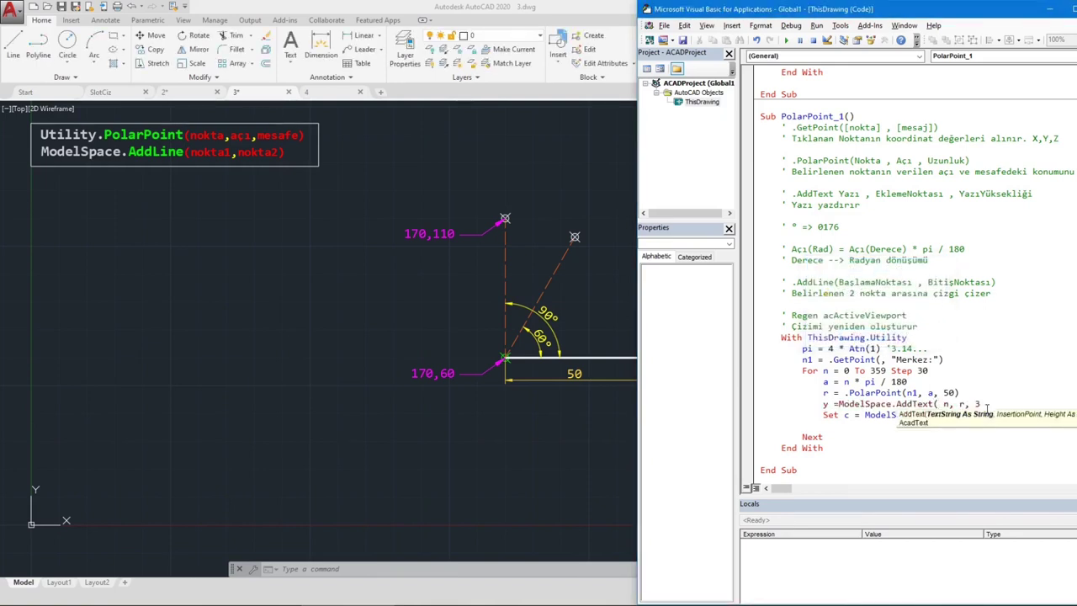
type(")")
key("Up")
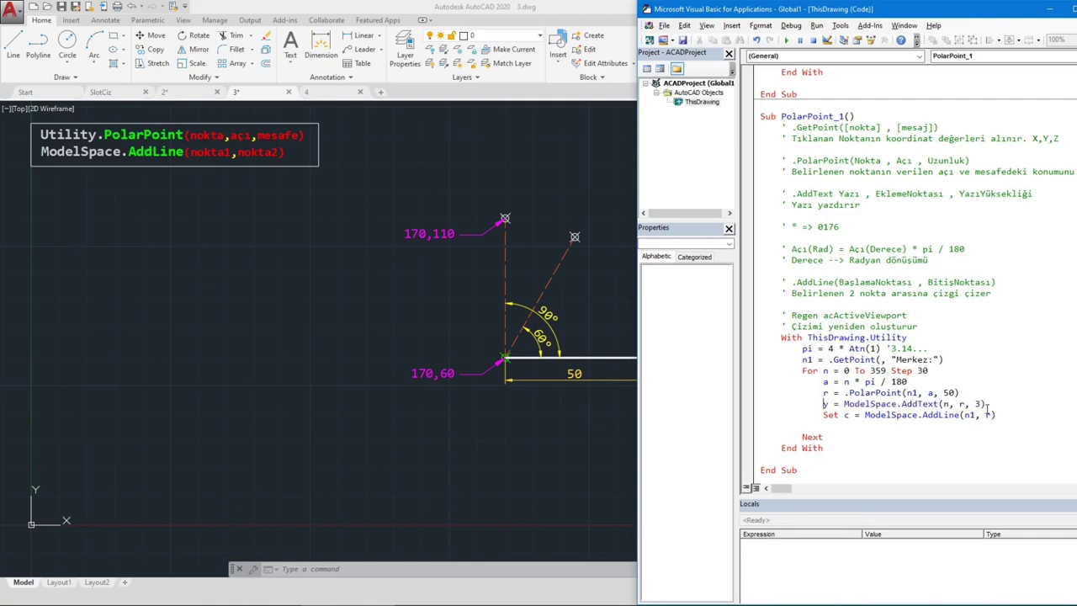
key("Down")
key("Home")
type("set")
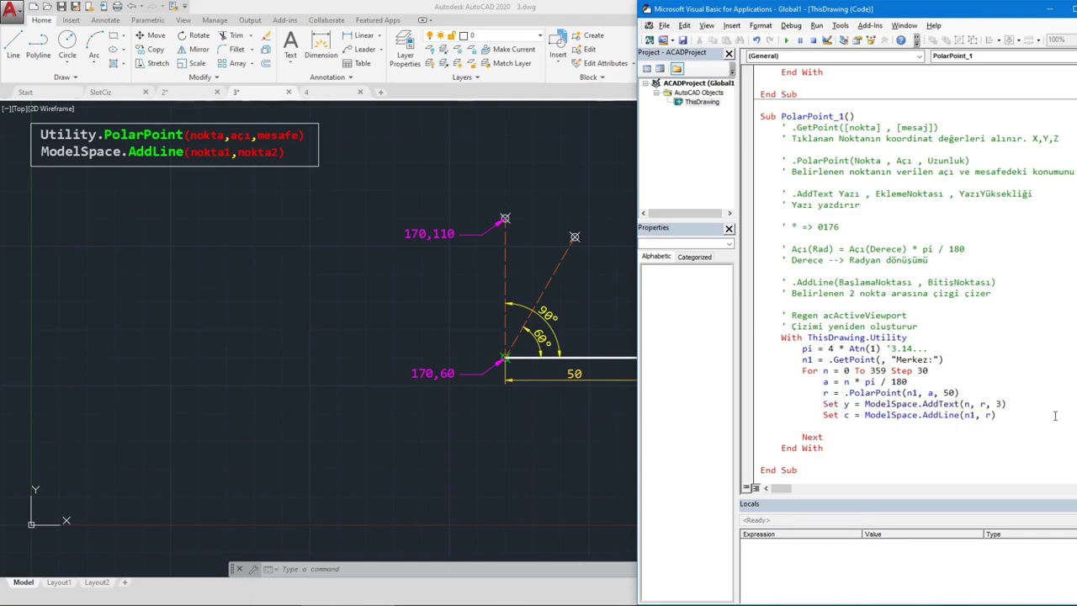
key("Return")
type("y.c")
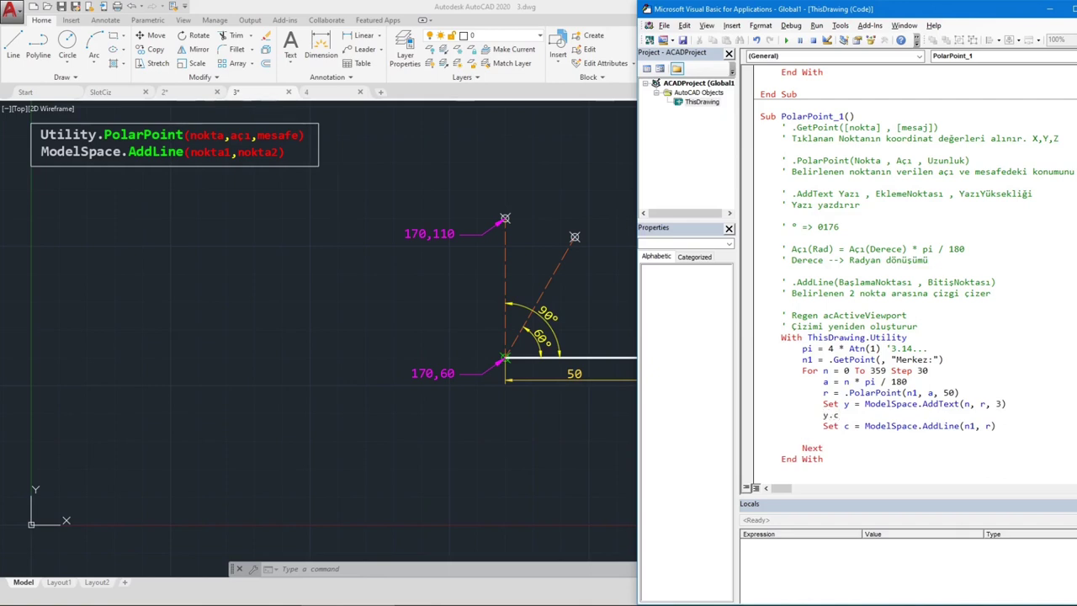
type("olor = ")
type("acGreen")
Run the macro at a picked centre, then change the loop Step 30 to 10.
key("F5")
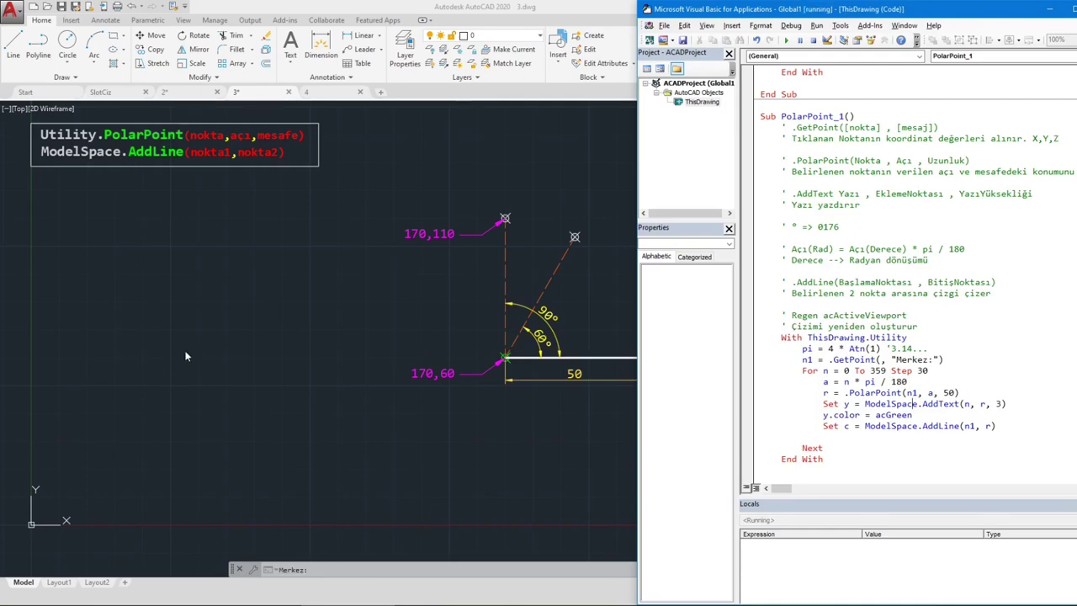
left_click(181, 360)
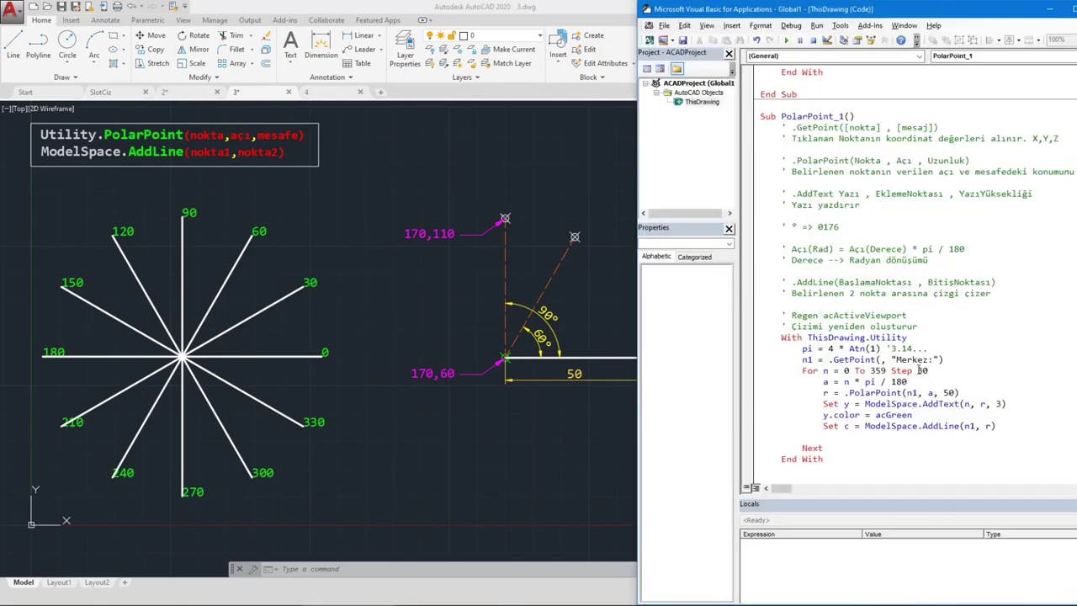
double_click(921, 370)
type("1")
Erase the green-labelled star and return to the VBA editor.
left_click(369, 500)
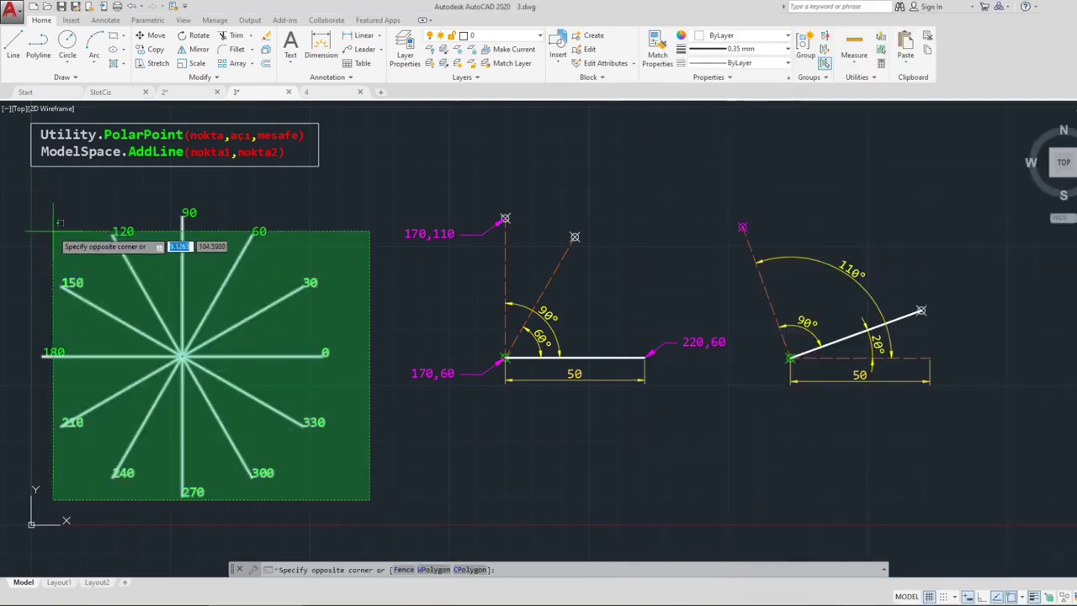
left_click(53, 232)
key("Delete")
key("alt+Tab")
Run the macro at a picked centre for the 36-spoke star, then begin typing 'c.color' under AddLine.
key("F5")
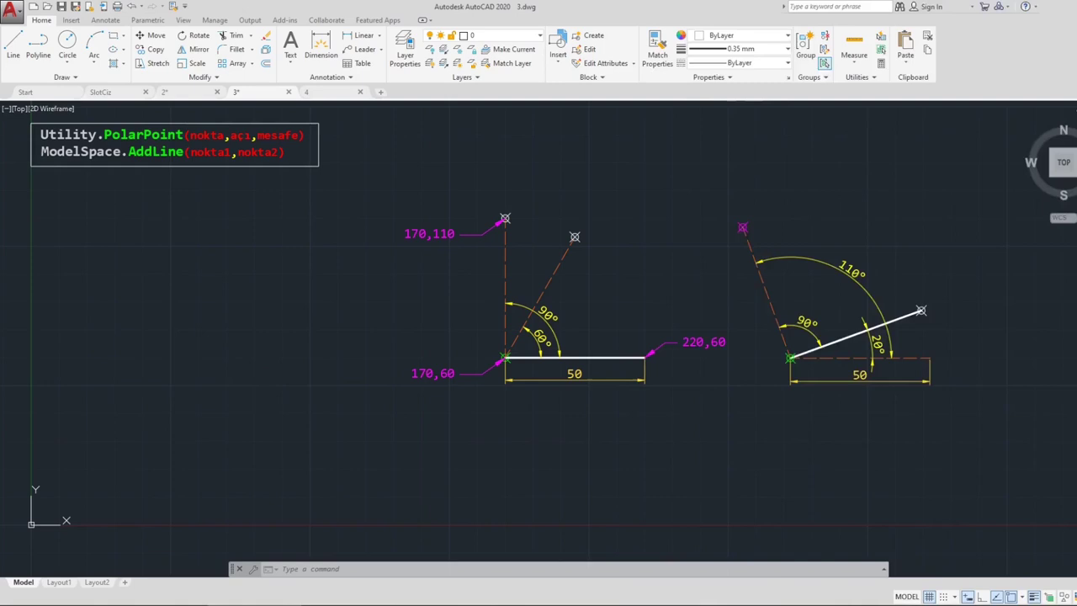
left_click(173, 355)
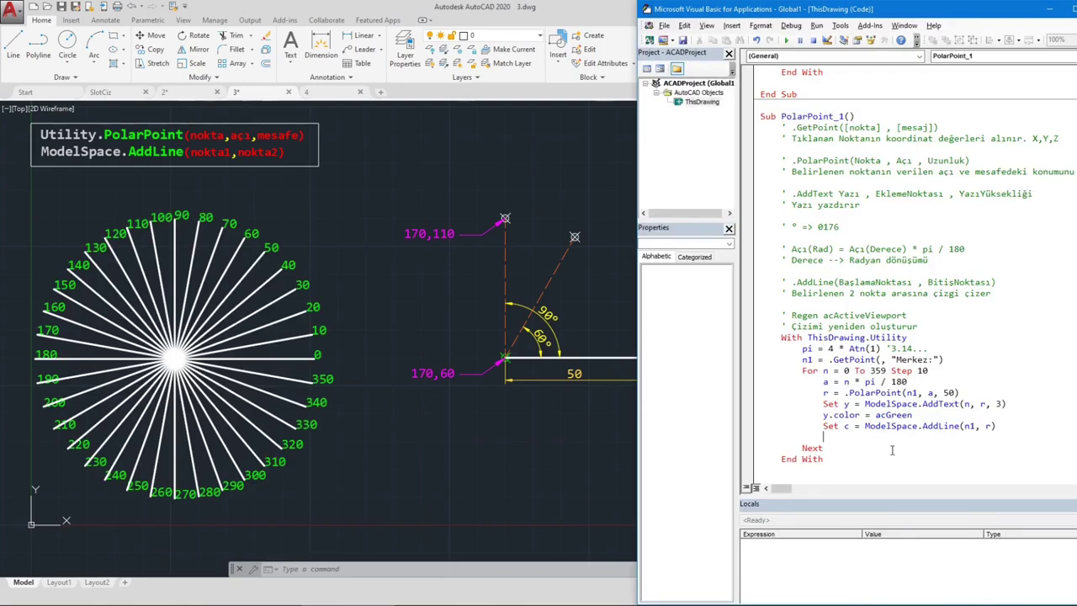
type("c.c")
type("olor =")
Try running the macro, dismiss the compile error, and erase the existing spokes.
key("F5")
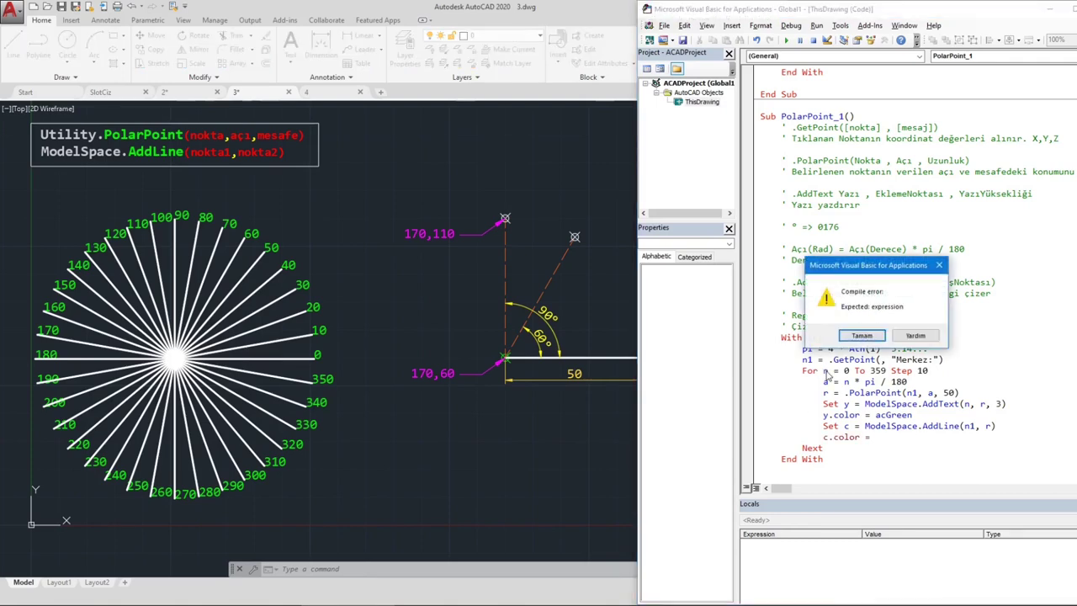
left_click(860, 336)
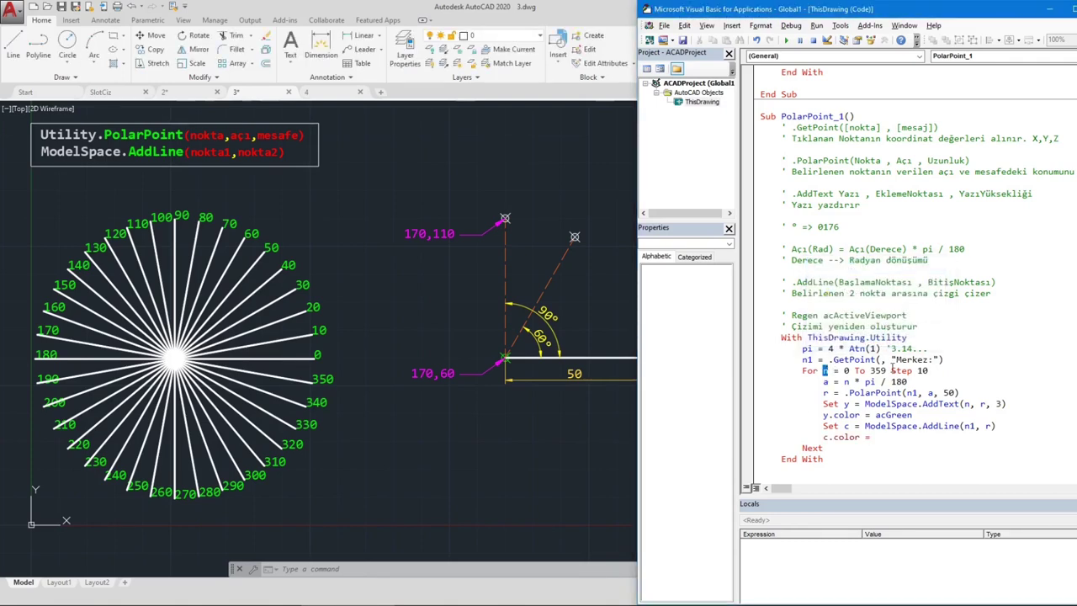
left_click(887, 370)
left_click(360, 512)
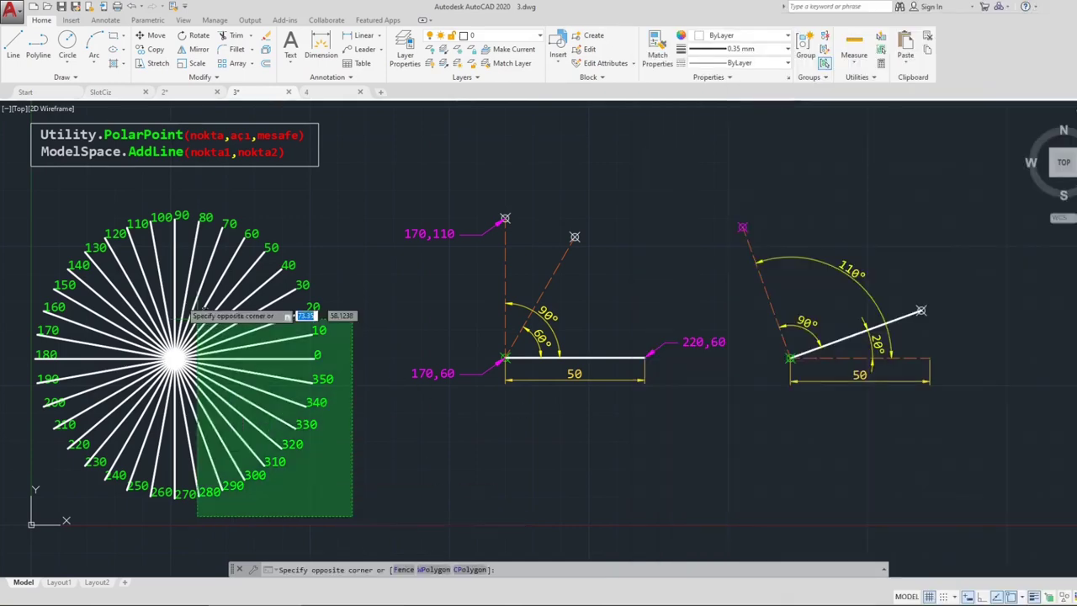
left_click(34, 197)
key("Delete")
key("alt+F11")
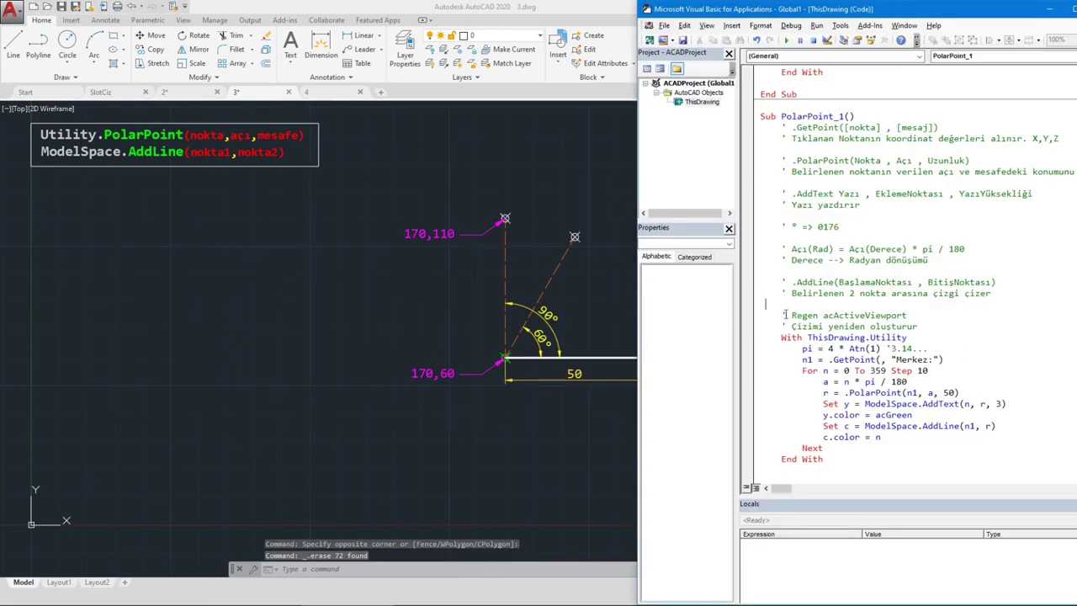
Run with spoke colours, dismiss the invalid colour error, and make the colour n * 0.7.
key("F5")
left_click(167, 341)
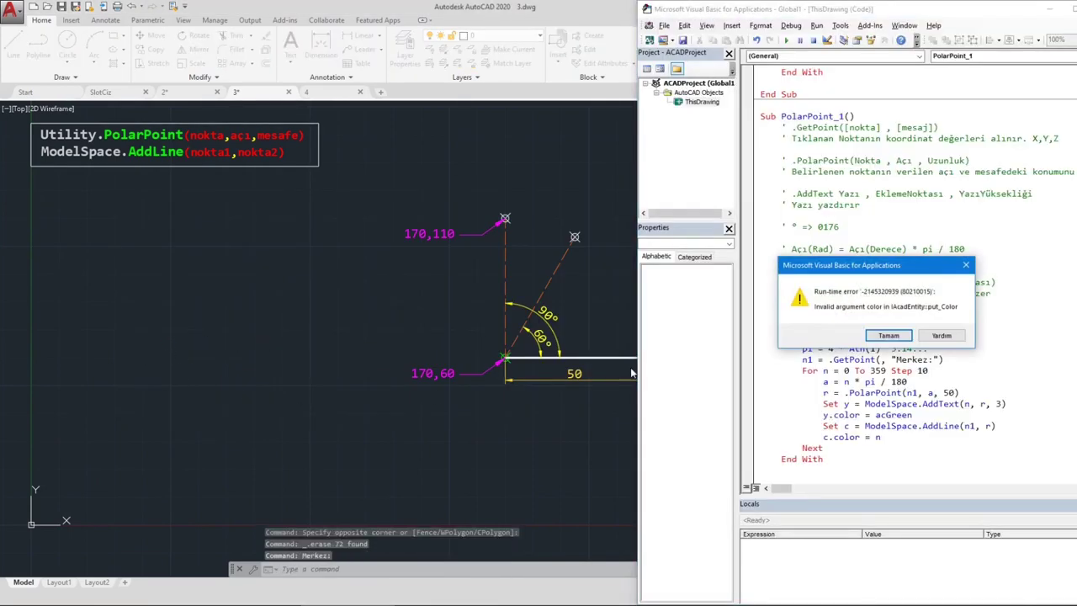
left_click(890, 338)
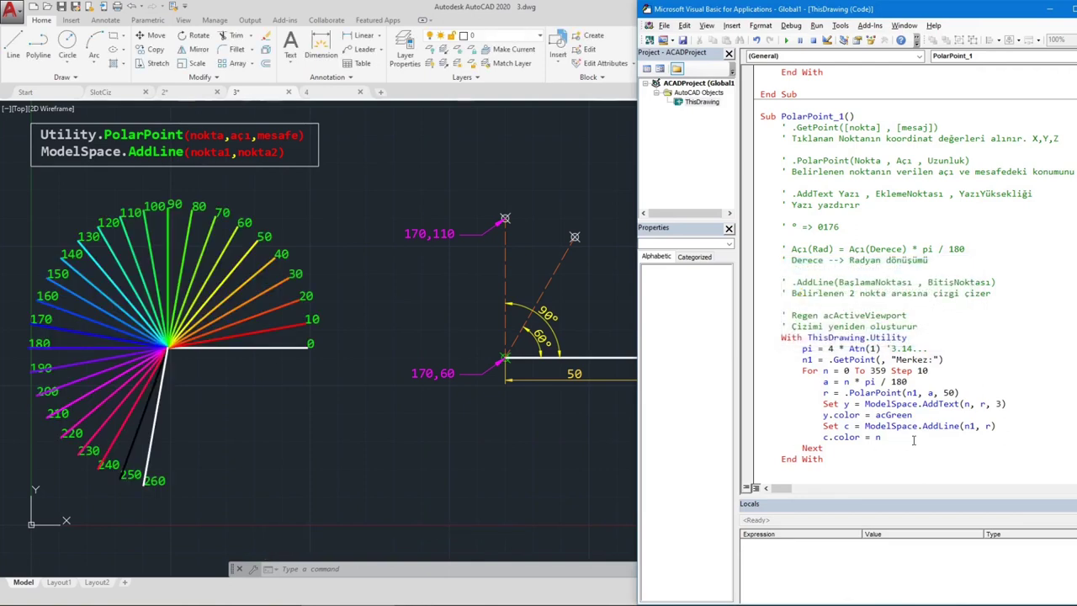
left_click(888, 438)
type("7")
Erase the coloured spokes and return to the macro code.
key("alt+F11")
left_click(350, 467)
left_click(37, 199)
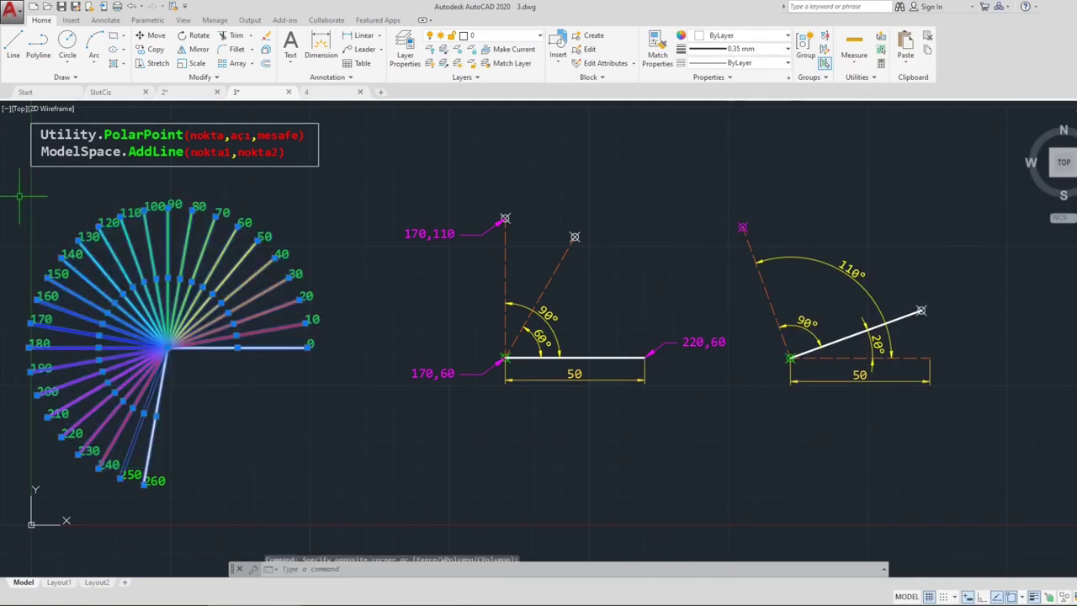
key("Delete")
key("alt+F11")
Rerun at a picked centre, remove 'Step 10' from the For line, and erase the fan.
key("F5")
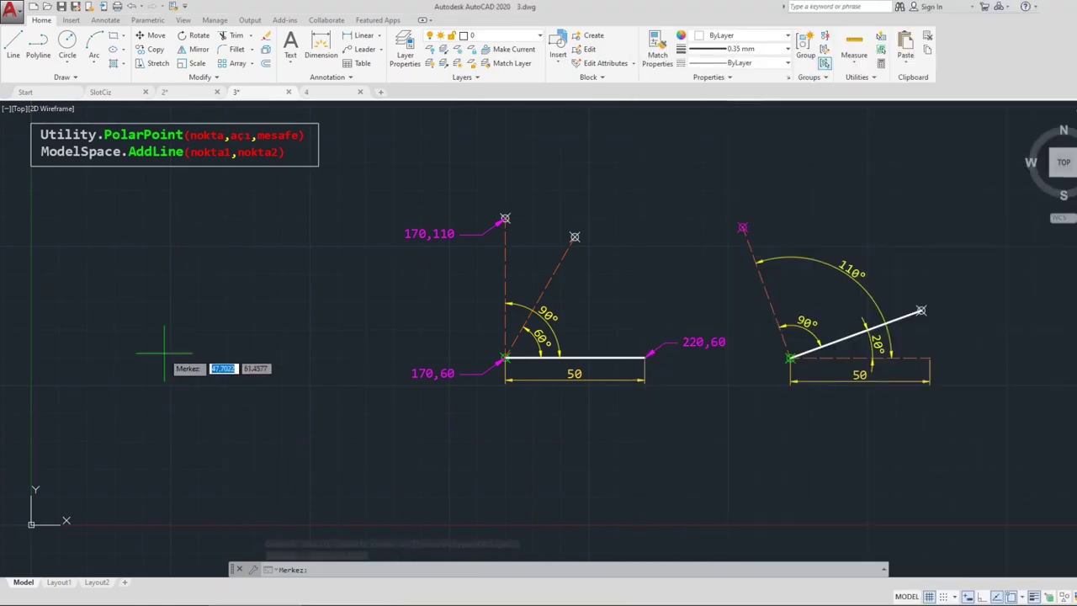
left_click(164, 354)
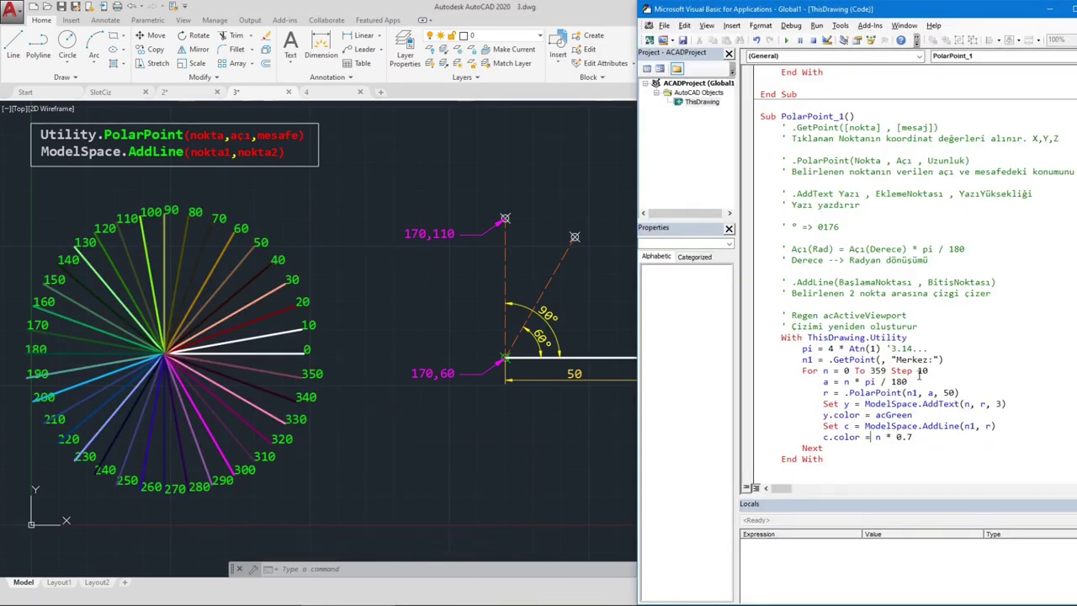
left_click_drag(917, 370, 929, 370)
key("BackSpace")
key("BackSpace")
key("BackSpace")
key("BackSpace")
key("BackSpace")
key("BackSpace")
key("BackSpace")
key("F5")
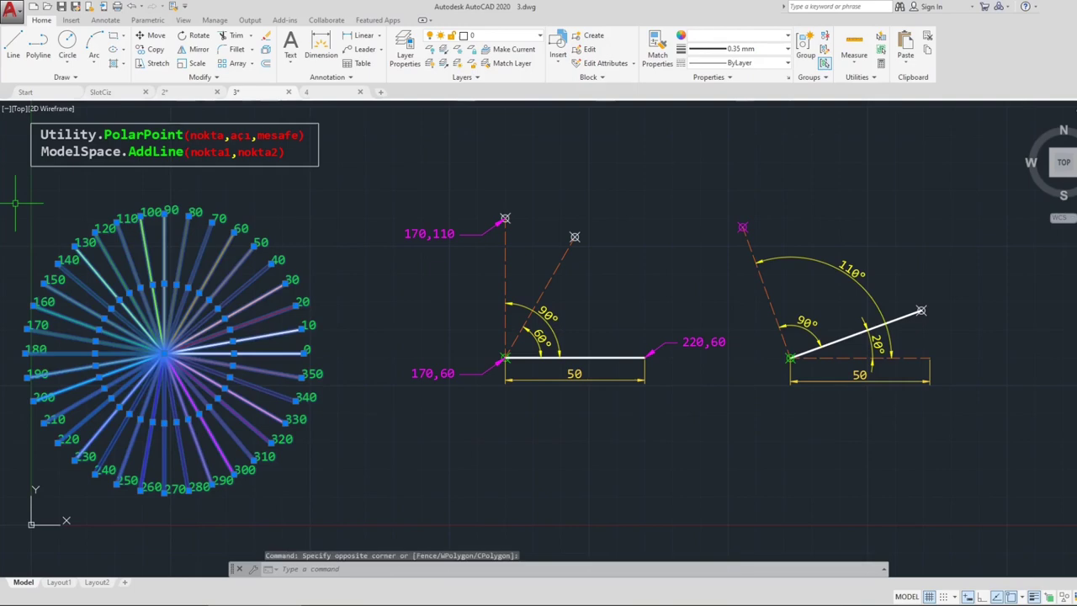
key("Delete")
key("alt+F11")
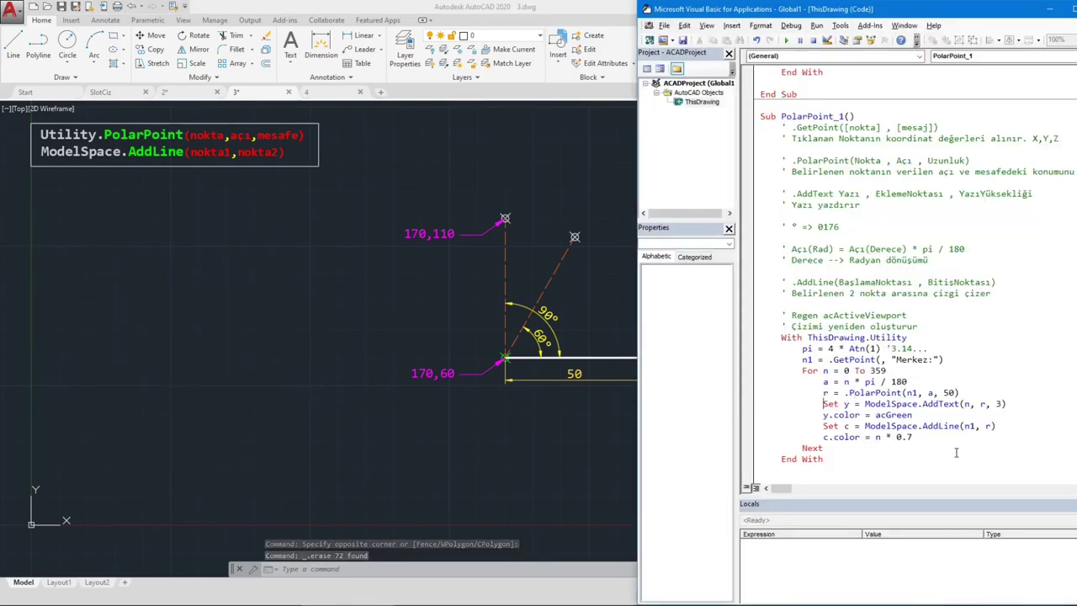
Comment out the AddText and colour lines and redraw the unlabelled line wheel at a picked centre.
left_click(823, 403)
type("'")
left_click(823, 415)
type("'")
key("F5")
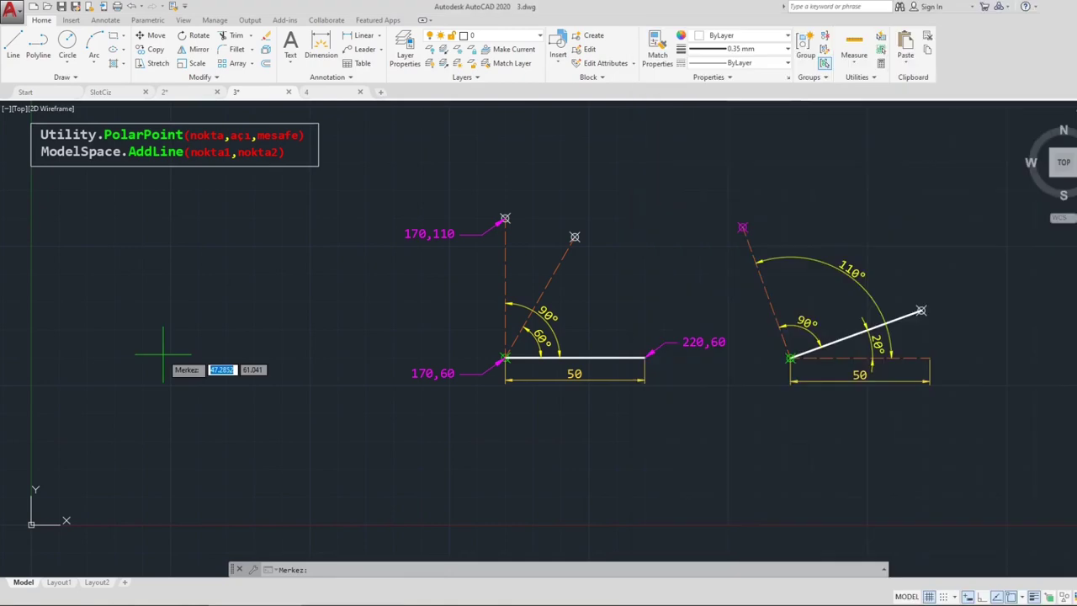
left_click(163, 355)
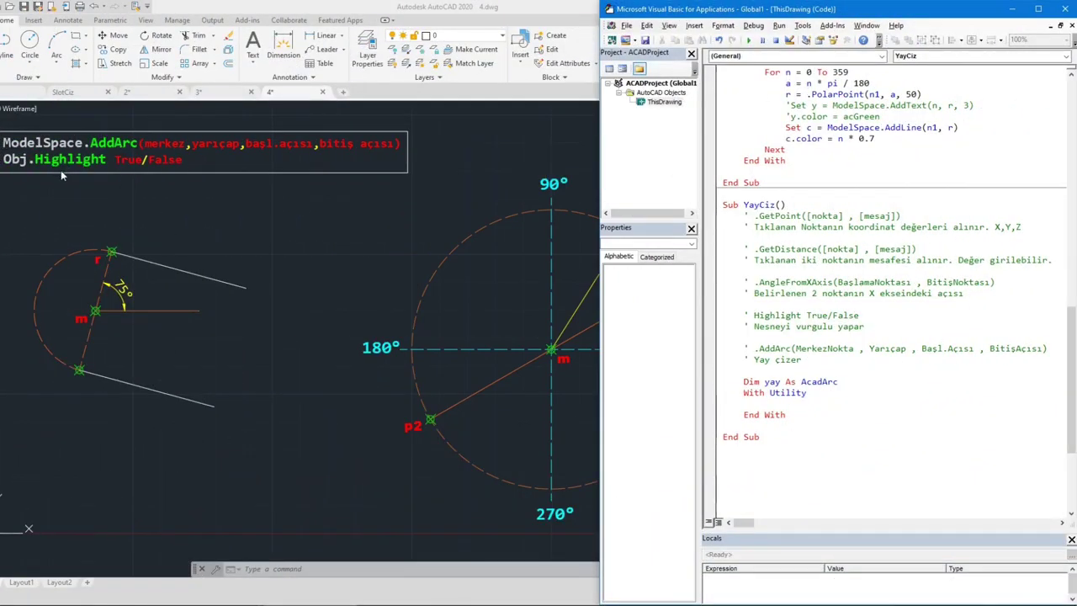
Point out the Highlight, False and AddArc comments, then start 'set yay' after End With.
double_click(776, 315)
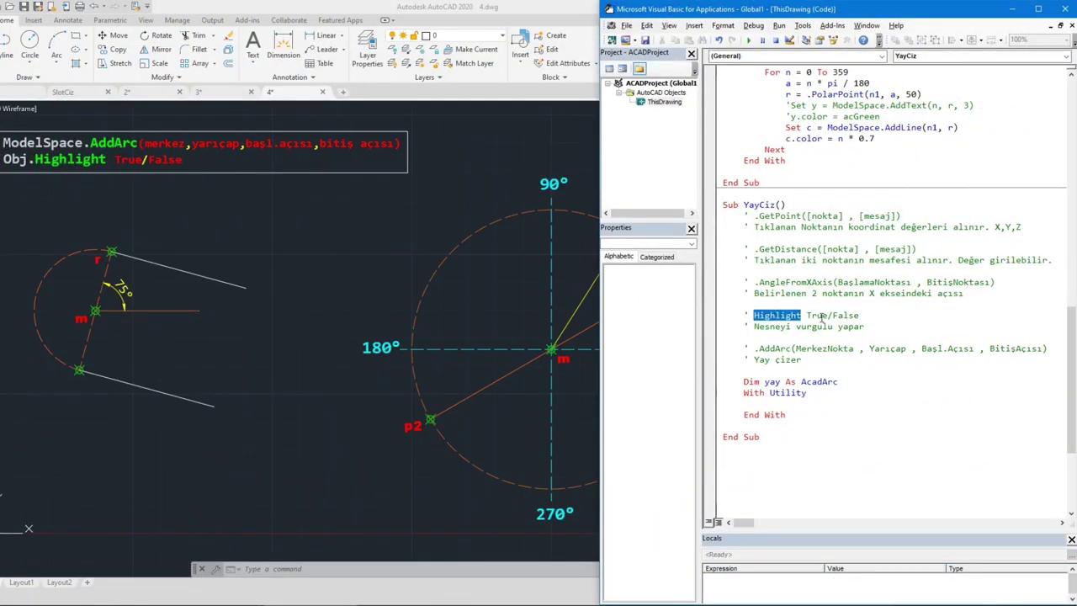
left_click(870, 318)
double_click(846, 316)
left_click(868, 316)
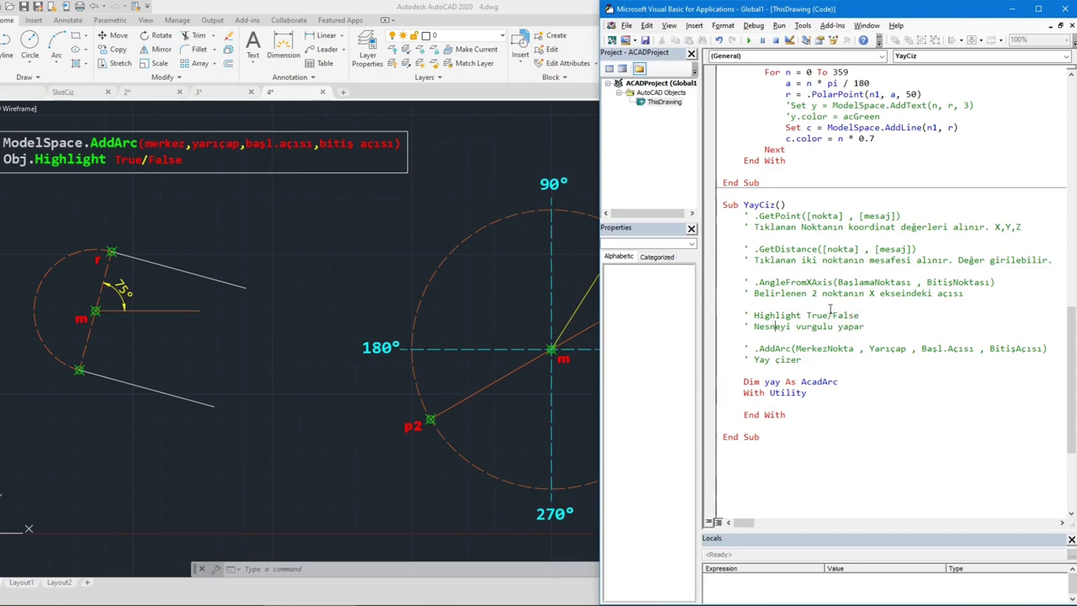
double_click(775, 348)
left_click(859, 350)
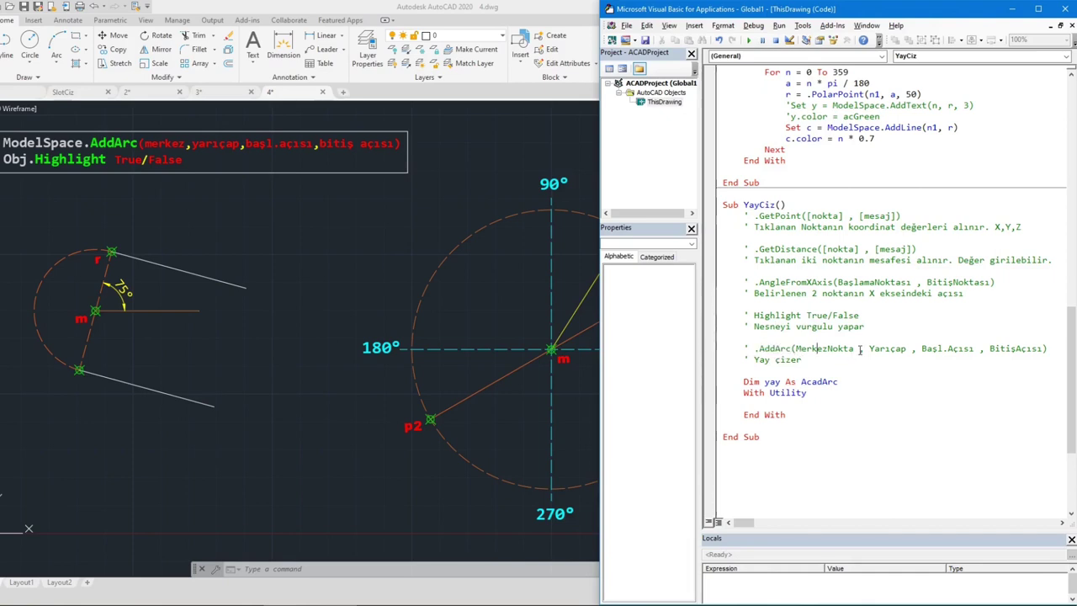
left_click(823, 349)
left_click_drag(754, 359, 800, 359)
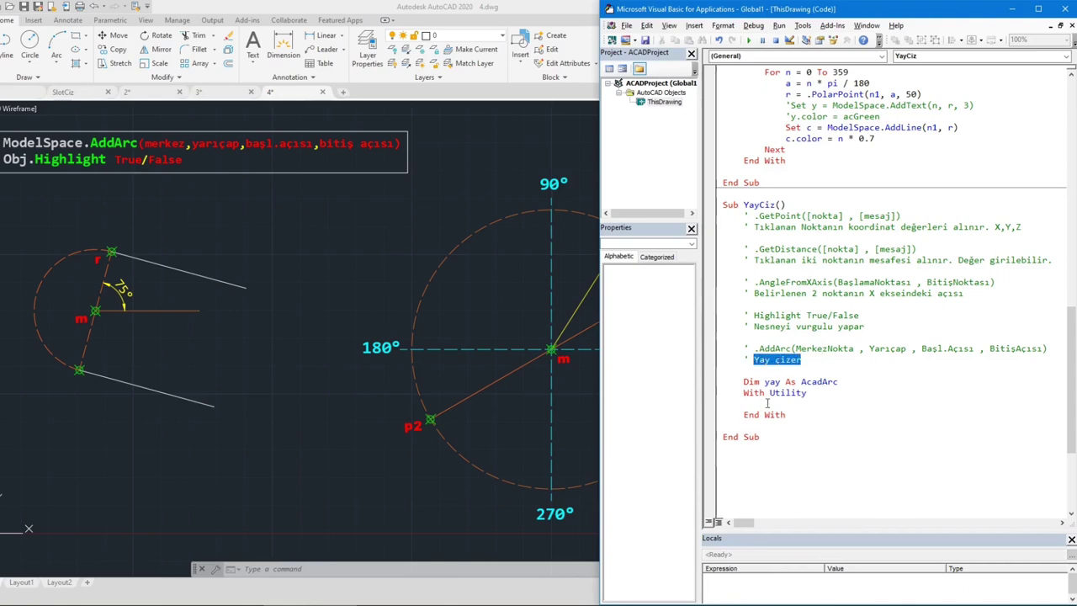
left_click(749, 426)
type("set ")
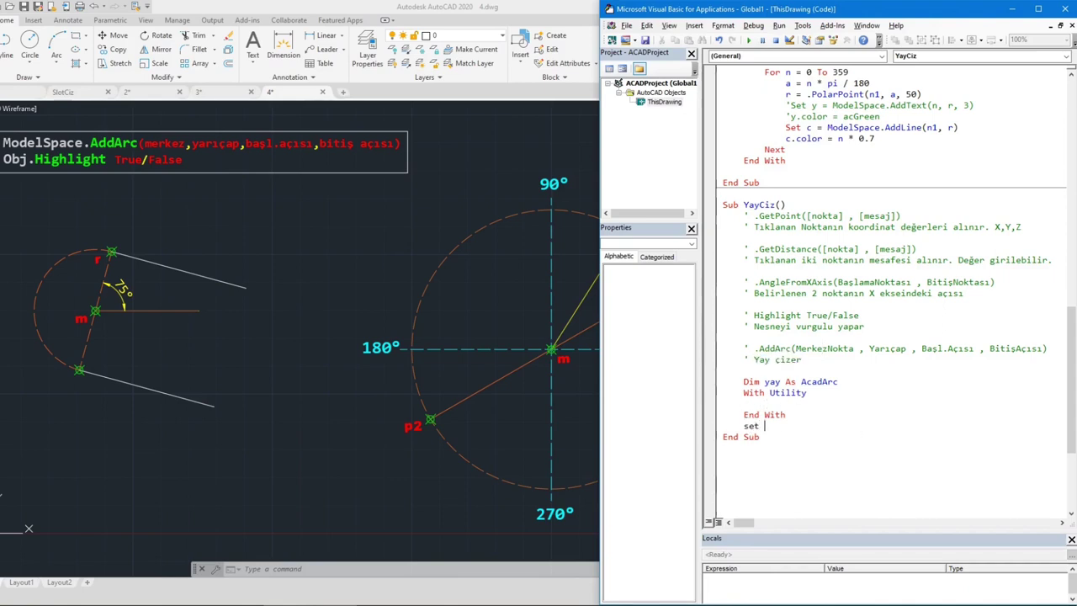
type("yay = mod")
Begin 'Set yay = ModelSpace.AddArc(' using IntelliSense completion.
key("ctrl+space")
type(".")
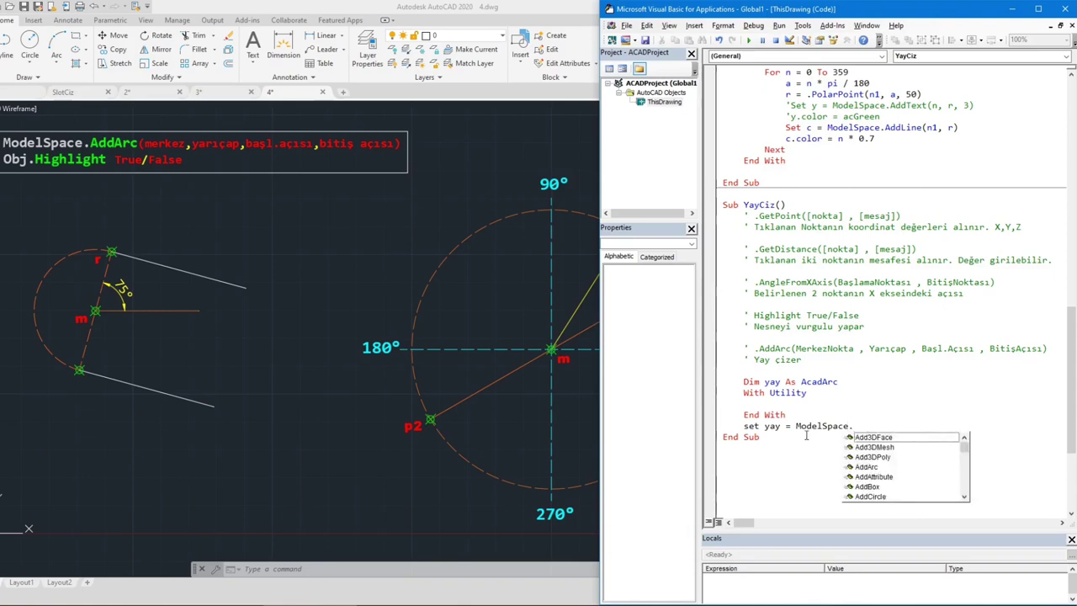
type("a")
key("Down")
key("Down")
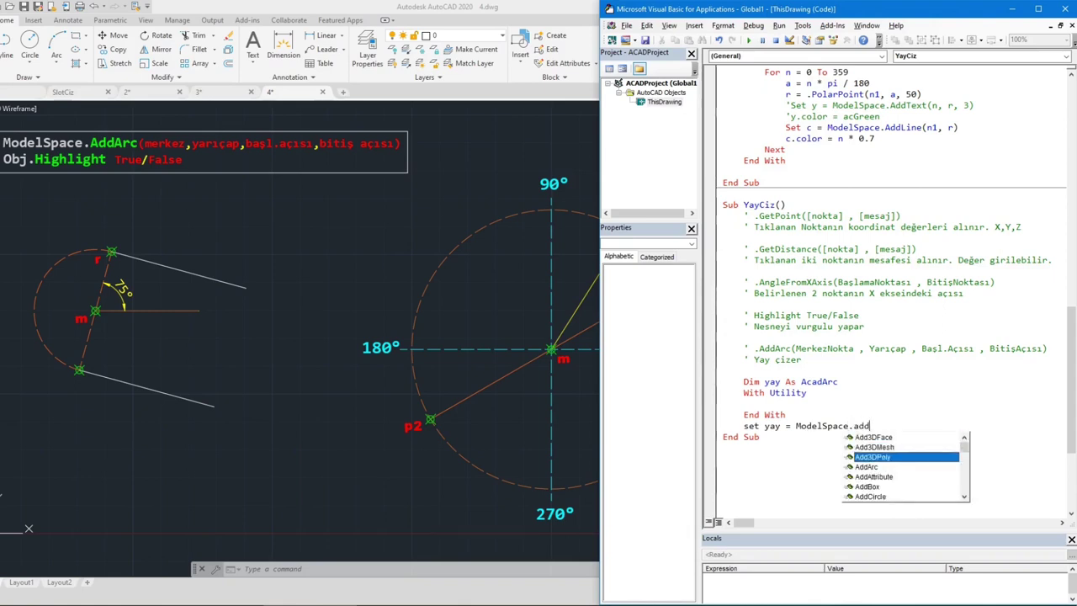
key("Down")
key("Tab")
type("(")
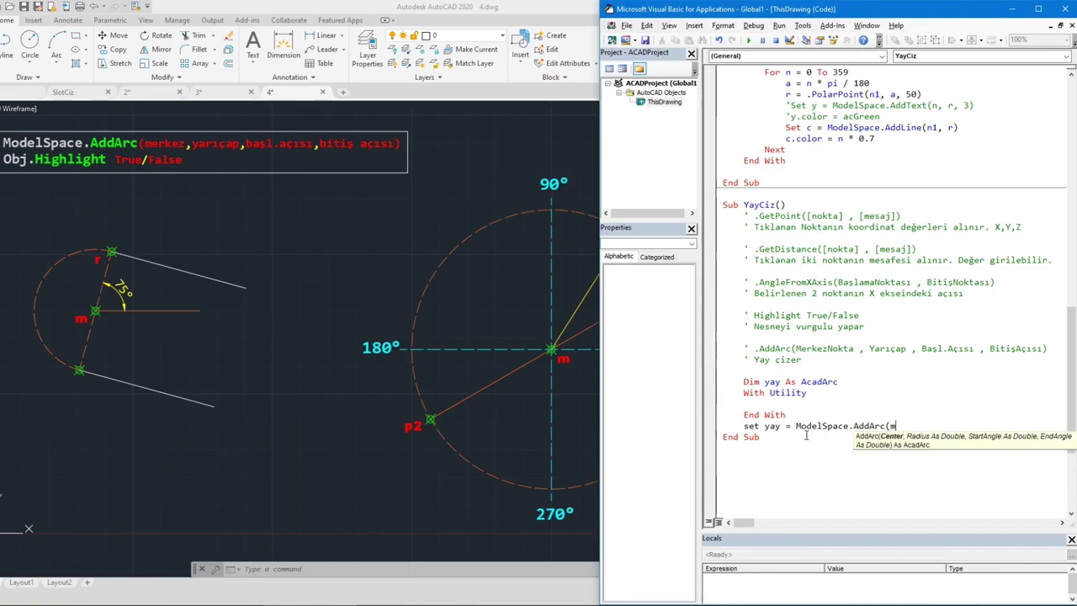
left_click(806, 435)
key("Return")
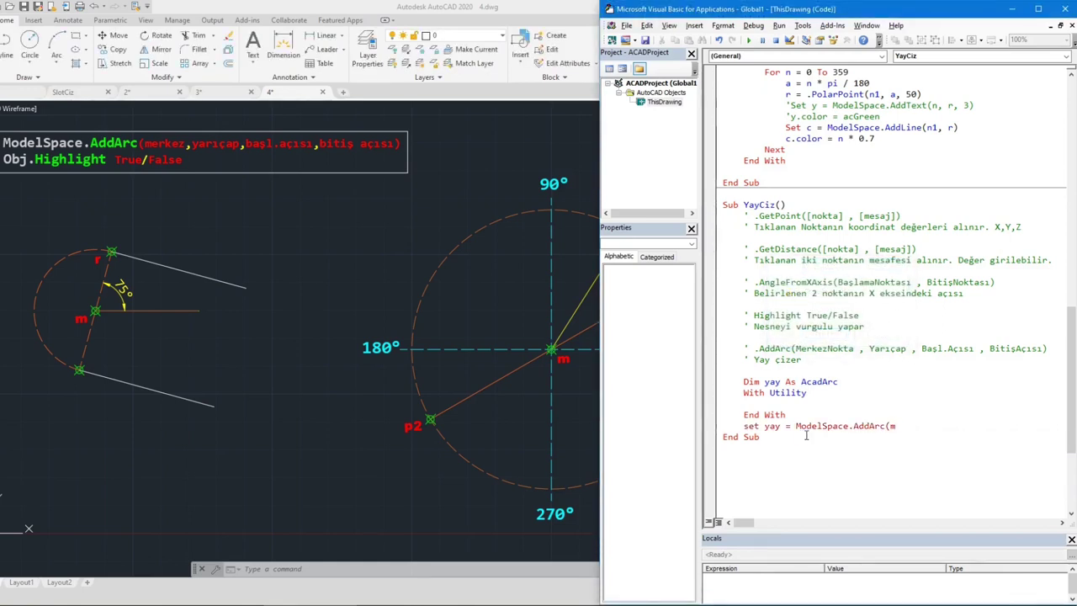
Add 'm = .GetPoint(, "Merkez nokta:")' inside the With Utility block.
key("Up")
type(".g")
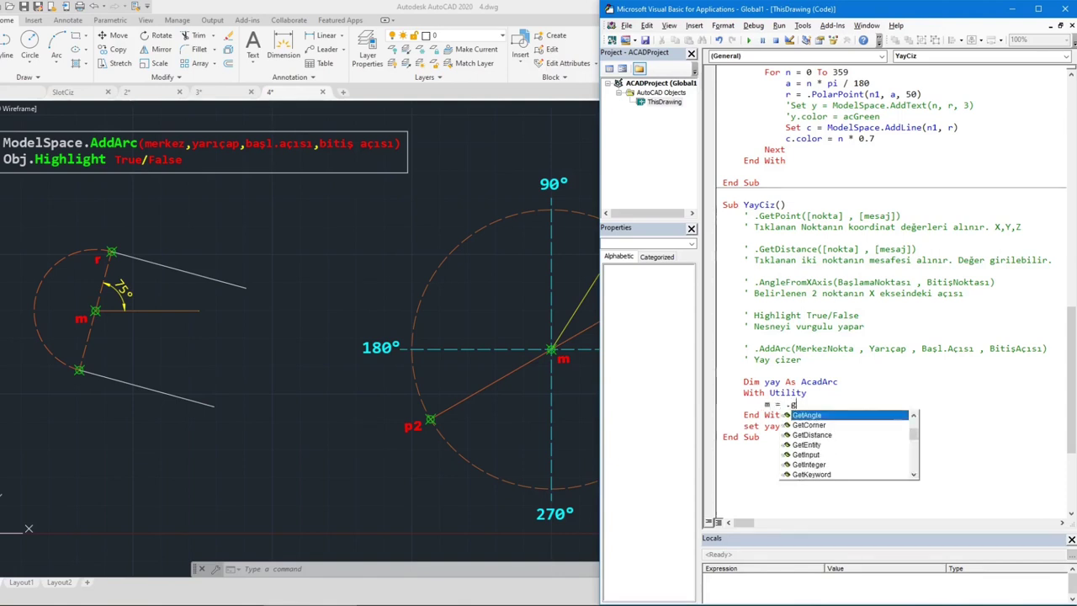
type("etp")
key("Tab")
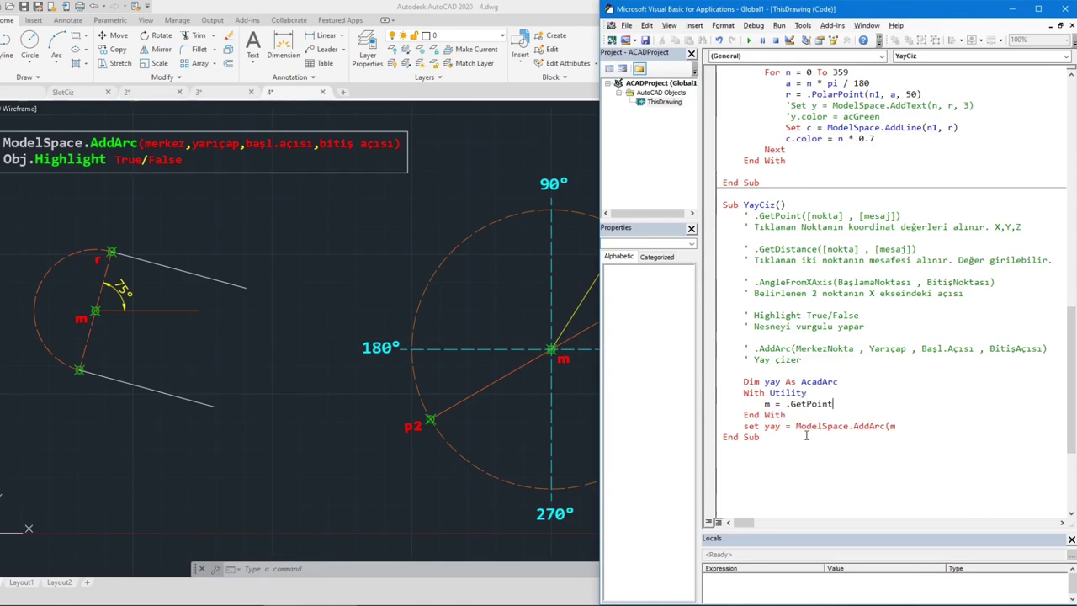
type("(,")
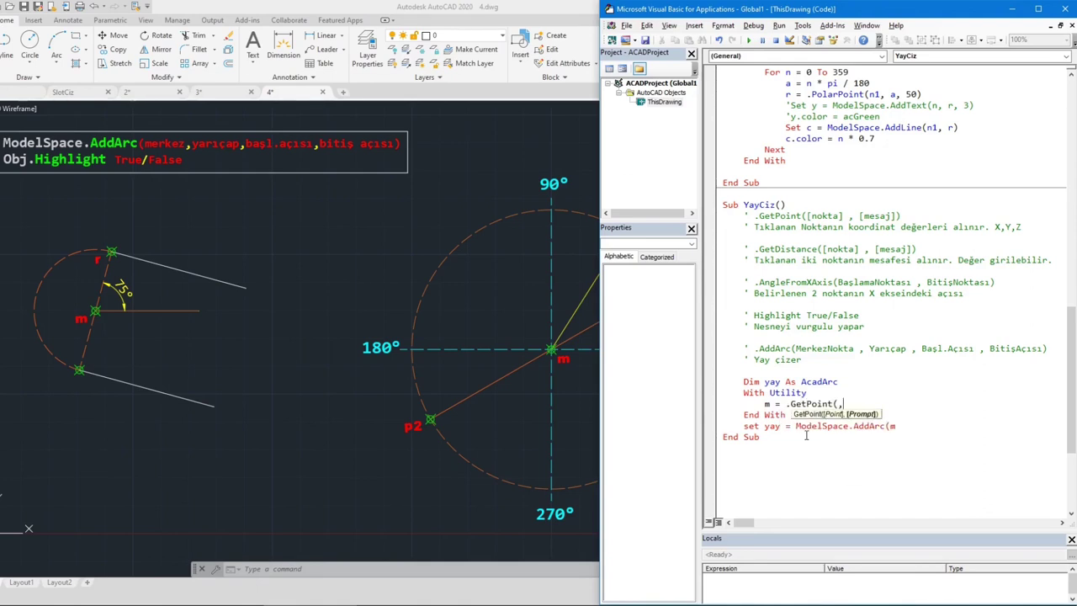
type(" \"Merkez nokta:\"")
type(")")
key("Return")
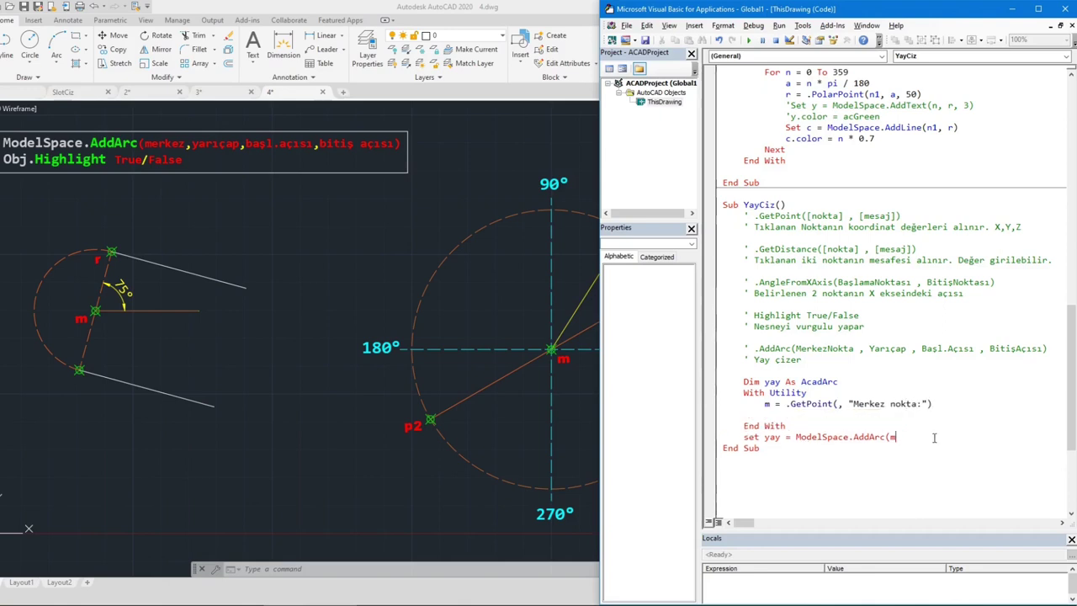
Add 'r = .GetDistance(m, "Yarıçap:")' below the centre-point line.
type(",r")
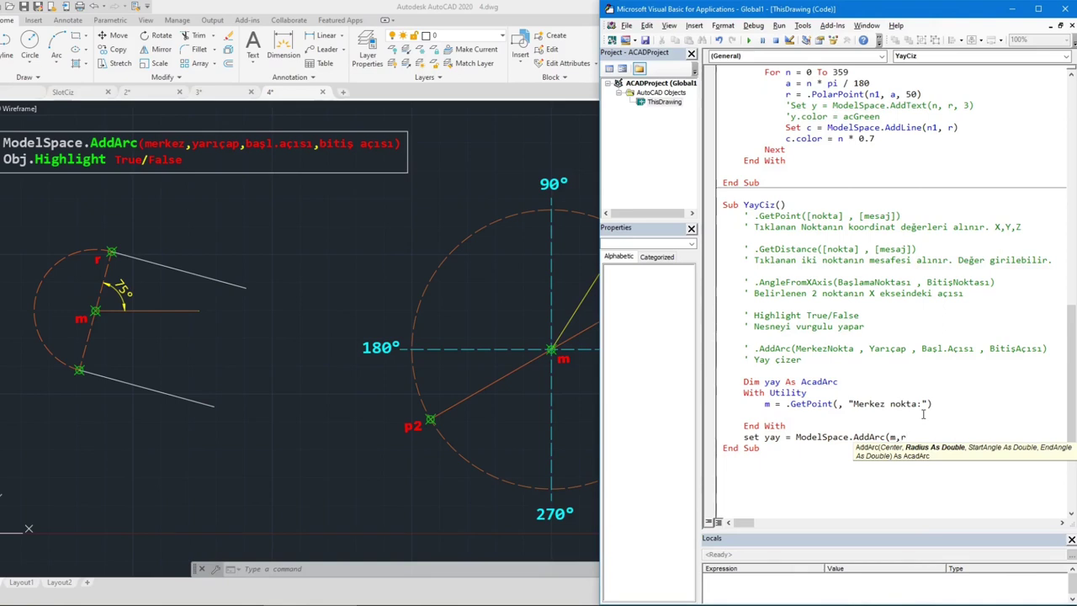
left_click(799, 416)
left_click(841, 341)
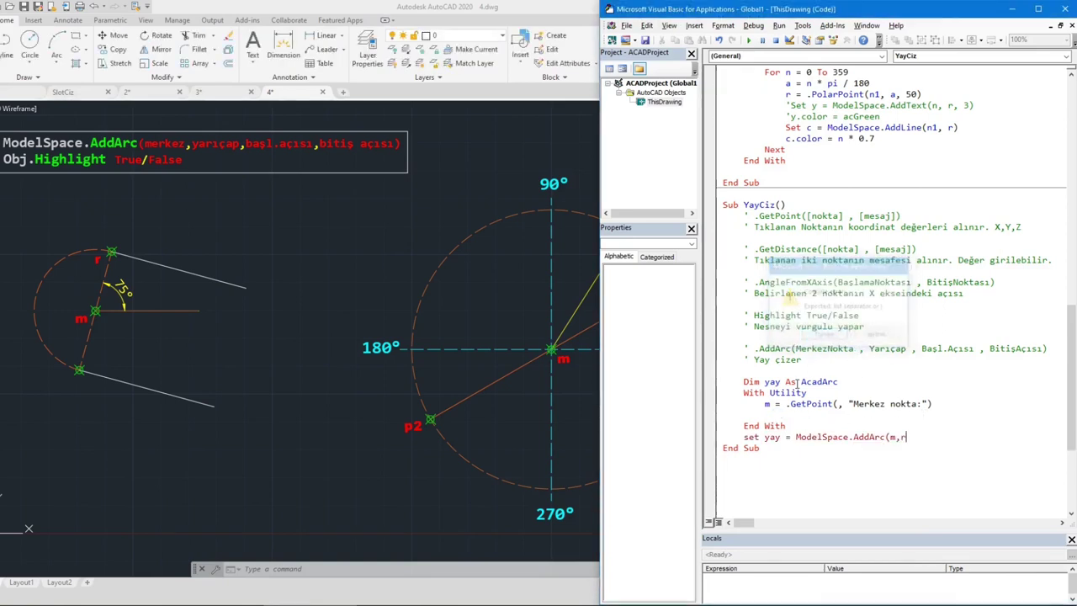
left_click(764, 415)
type("r =")
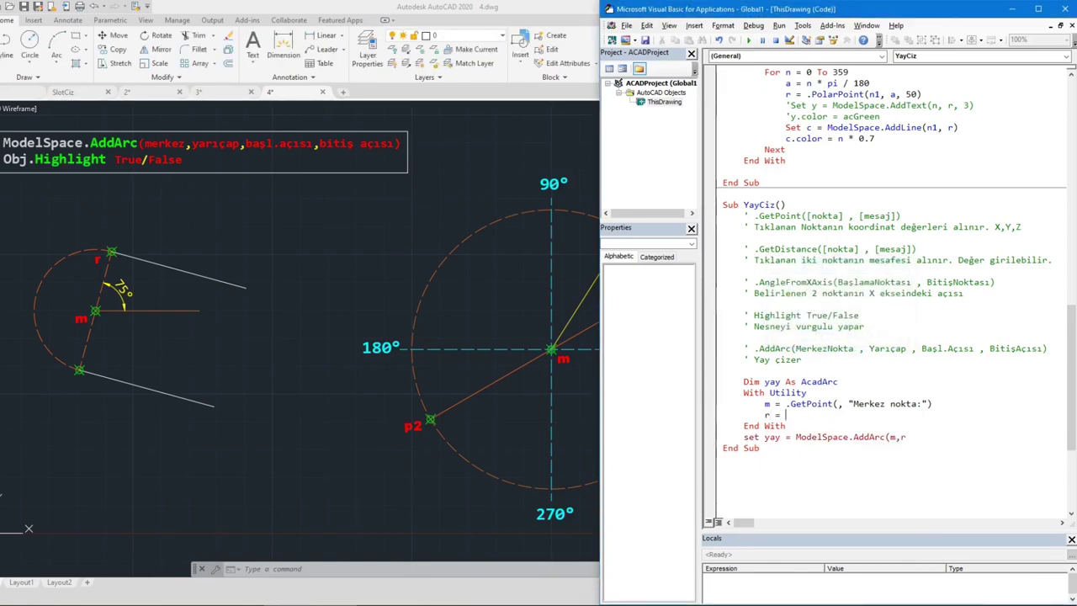
type(" .get")
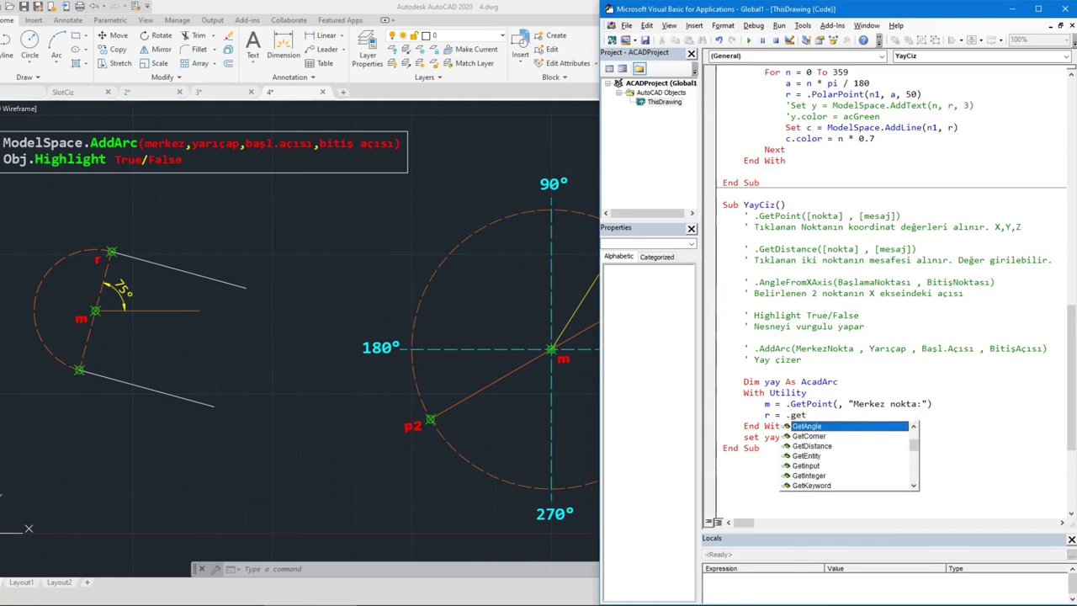
type("d")
key("Tab")
type("(m")
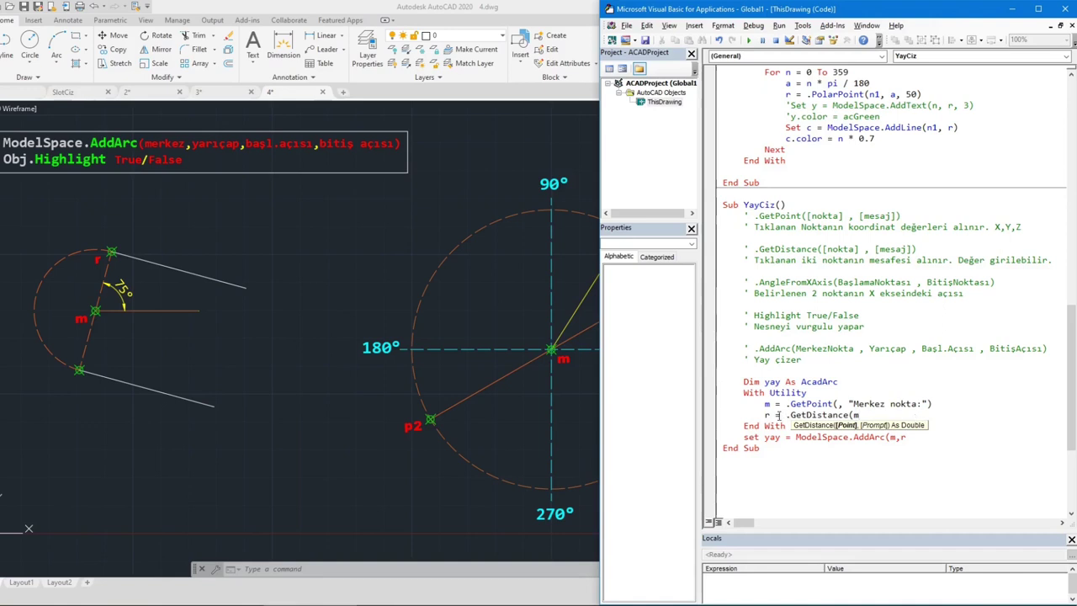
type(", \"")
type("Yarı")
type("çap:\")")
key("Return")
Finish the call as AddArc(m, r, a1, a2) and start a GetPoint line for p.
left_click(990, 451)
type(",a")
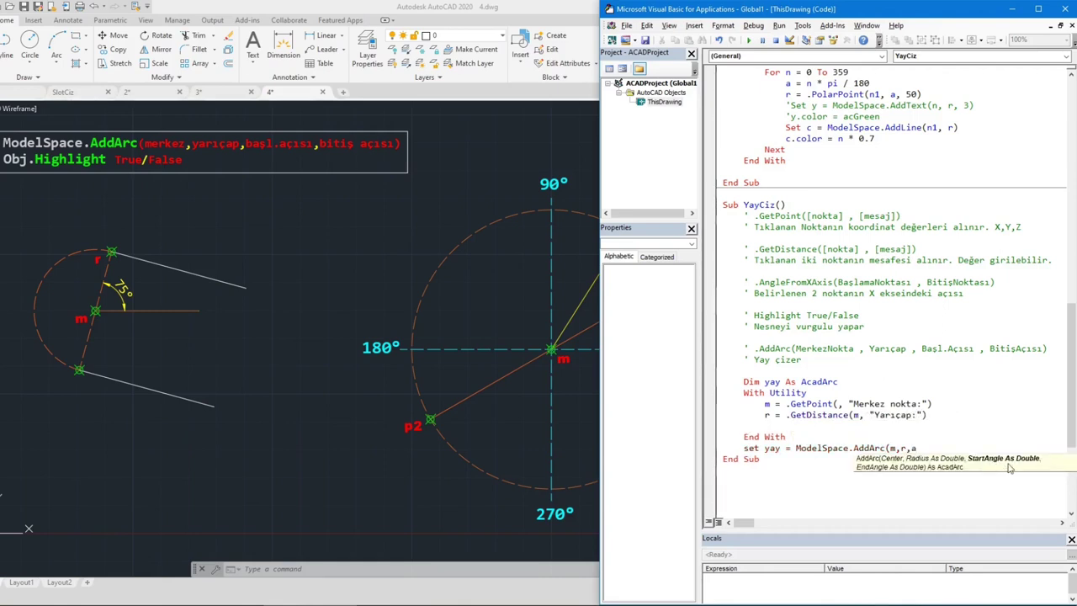
type("1,")
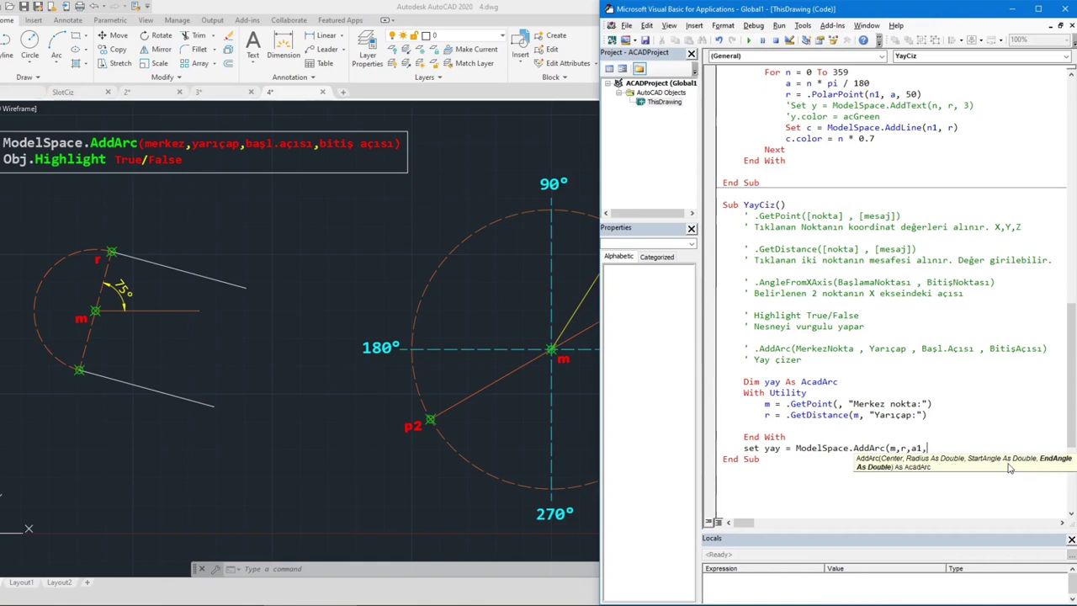
type("a2")
type(")")
key("Up")
key("Up")
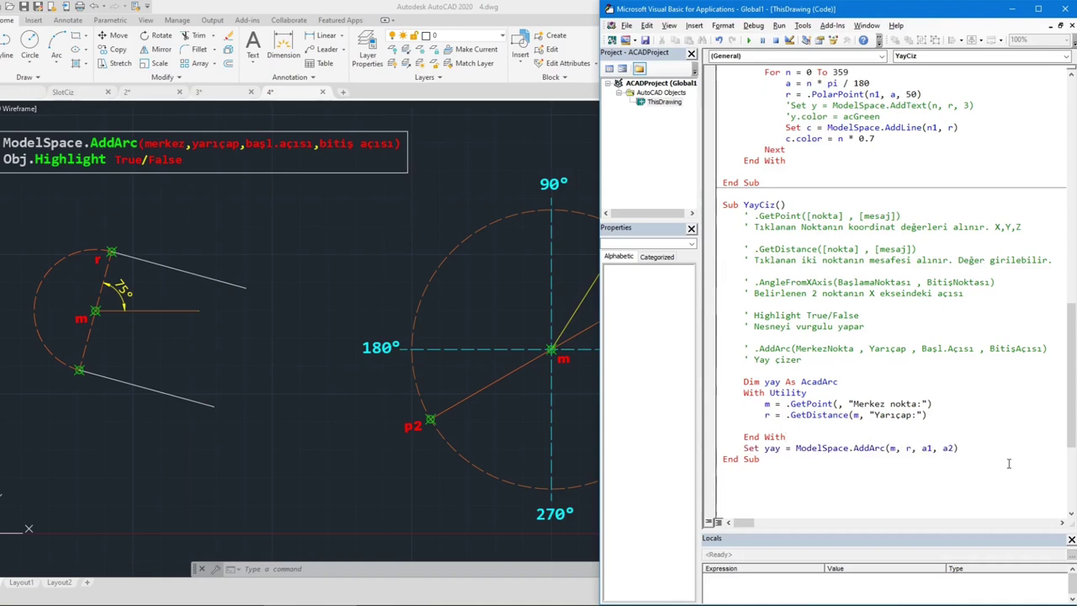
type("p1 =")
type(" .get")
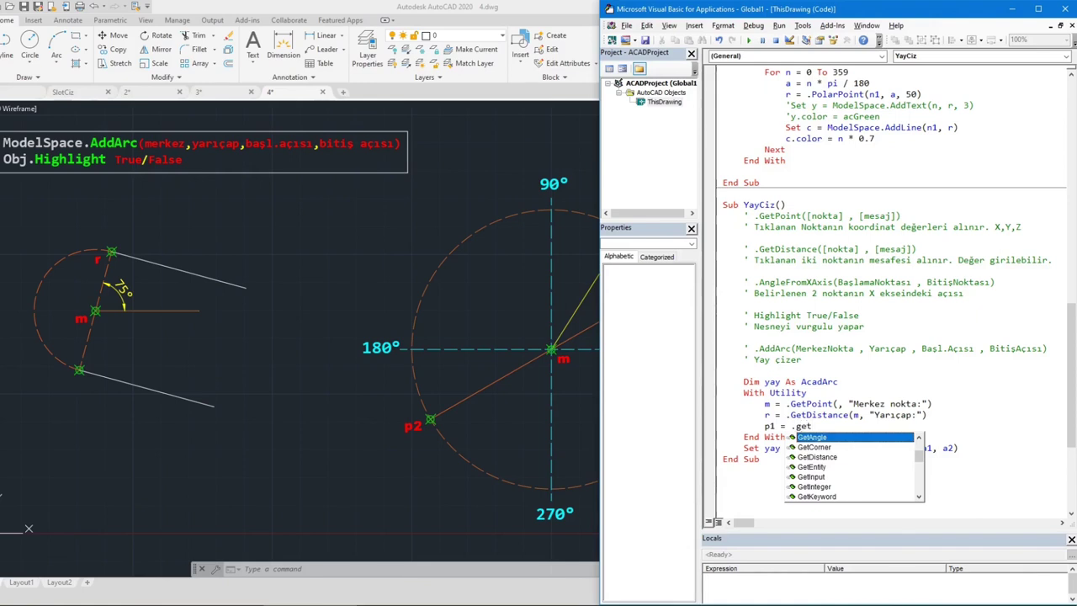
type("p")
Add p1 = .GetPoint(m, "Başlangıç noktası:") and a copied p2 line prompting "Bitiş noktası:".
key("Tab")
type("(m")
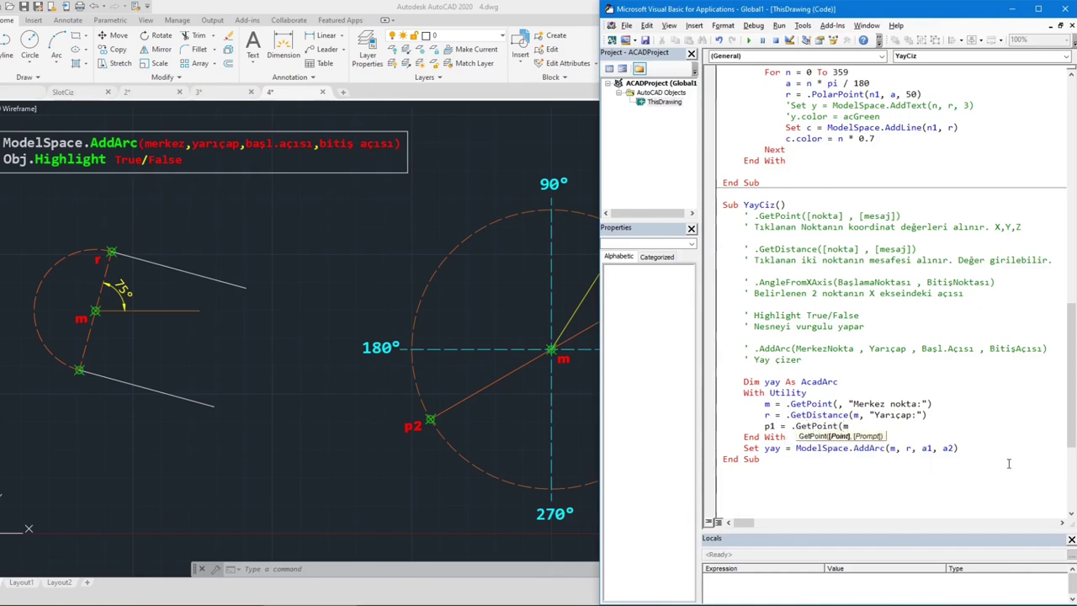
type(", \"Başla")
type("ngıç noktası:")
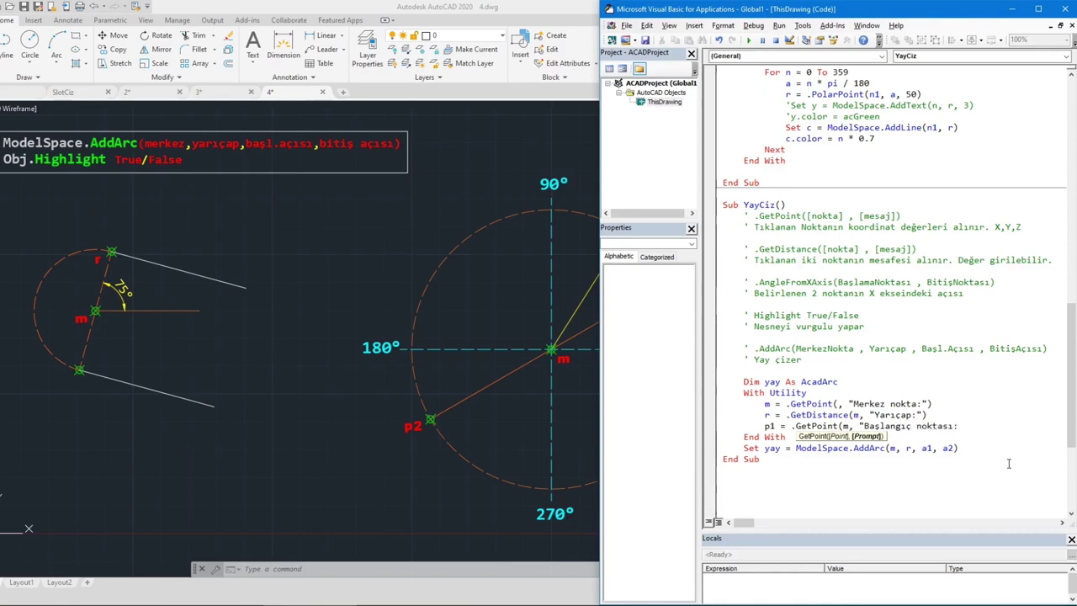
type("\")")
key("Return")
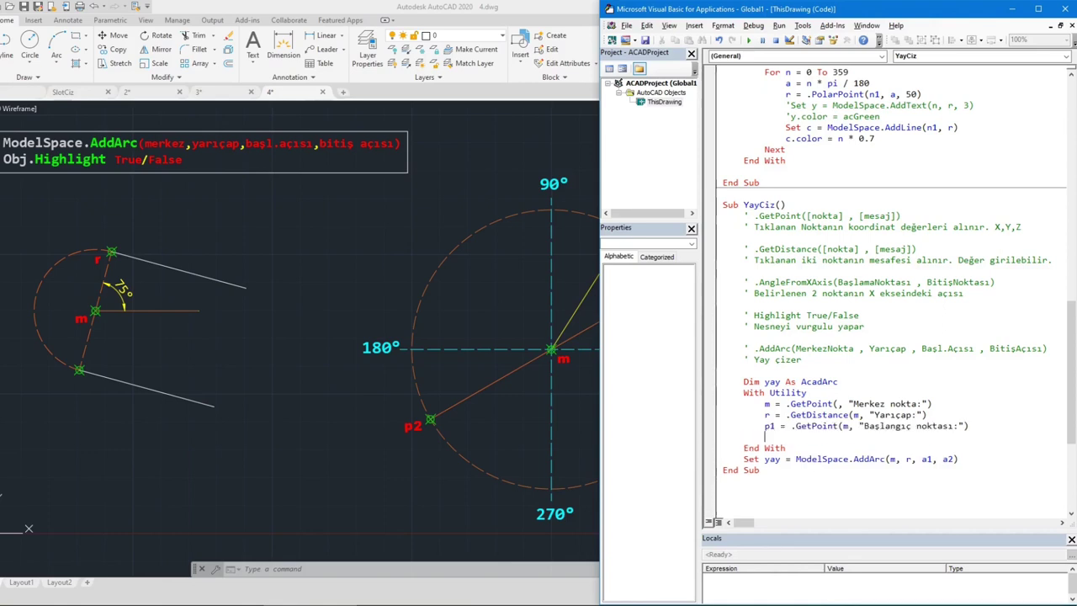
type("p1 = .GetPoint(m, \"Başlangıç noktası:\")")
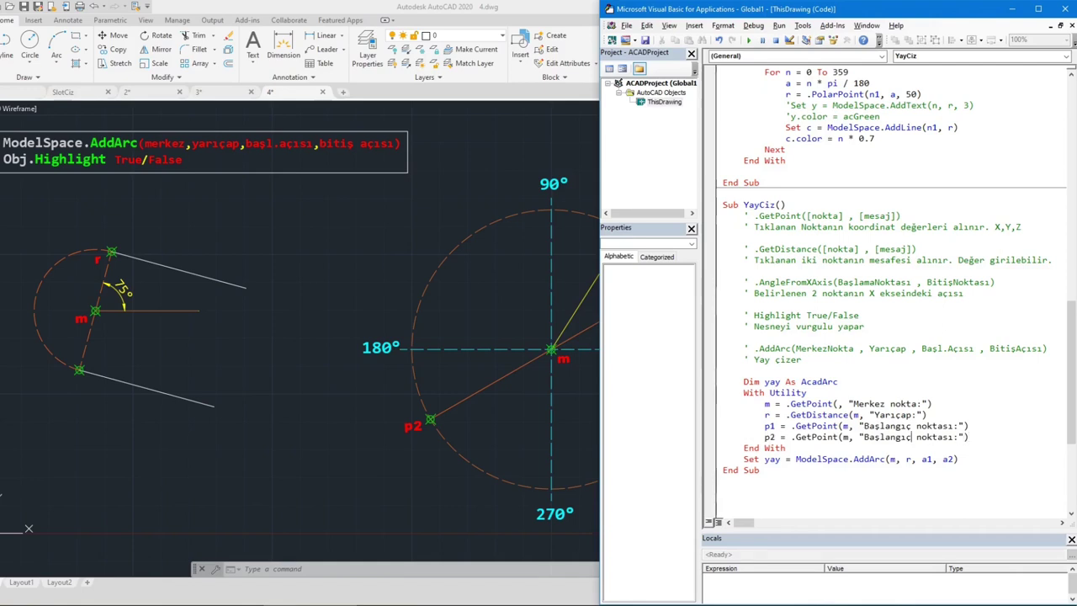
double_click(907, 437)
type("Bi")
type("tiş")
key("End")
key("Return")
Add 'a1 = .AngleFromXAxis(m, p1) 'radyan' below the point lines.
double_click(768, 426)
left_click(770, 427)
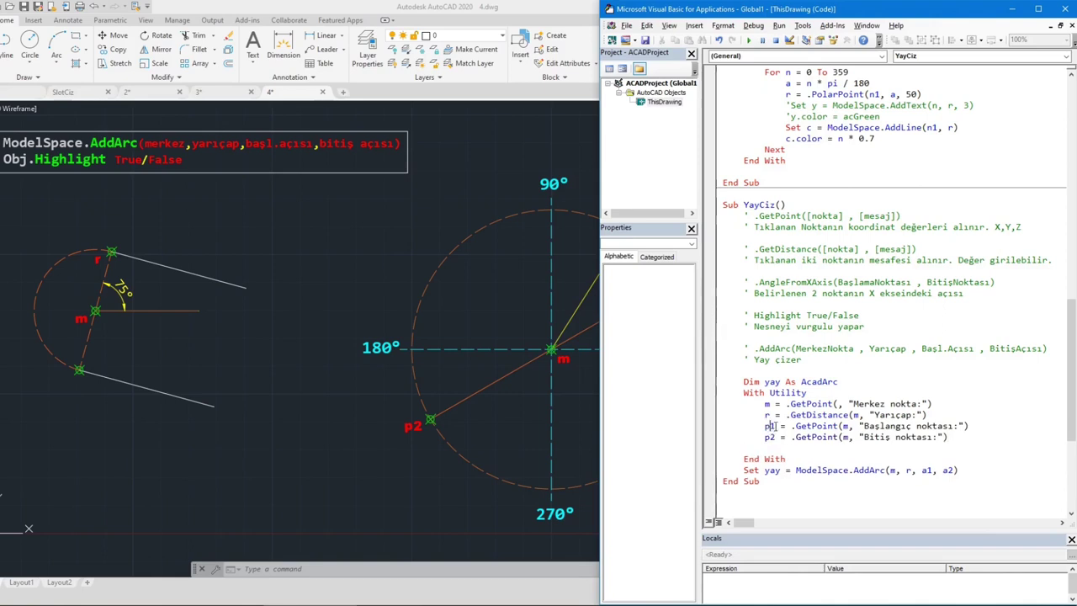
double_click(770, 427)
left_click(768, 403)
left_click(769, 404)
type("1")
type(" = .An")
key("Tab")
type("(m")
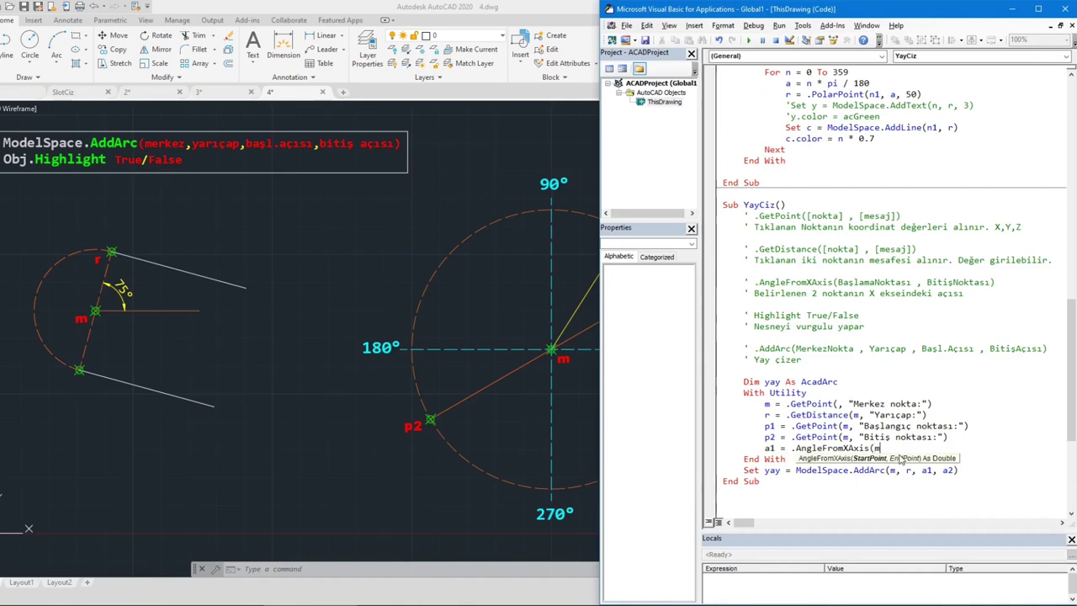
type(", p1)")
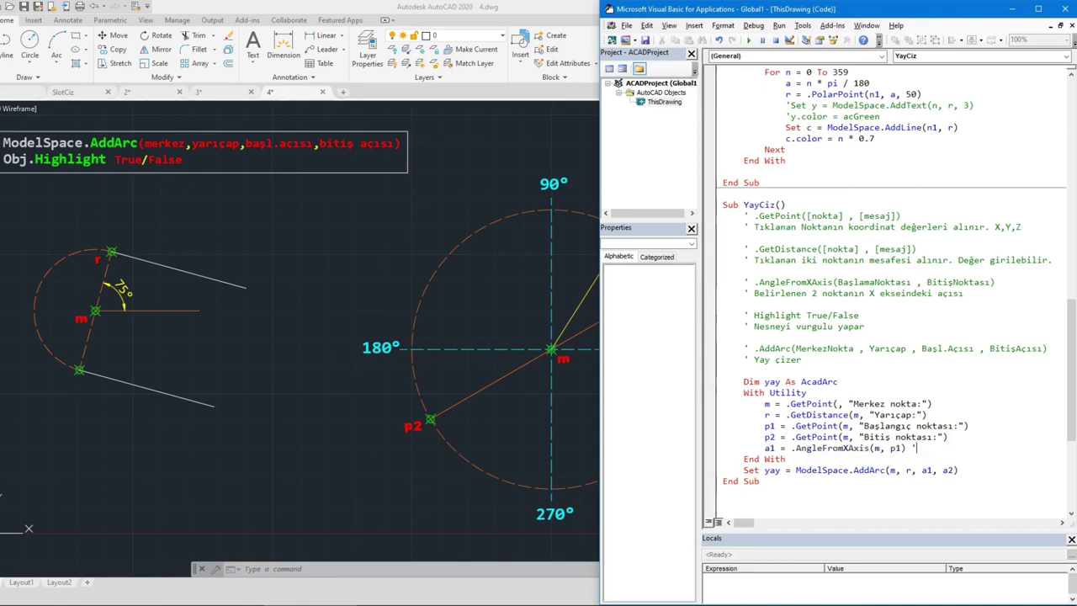
type("adyan")
key("Return")
Duplicate it as 'a2 = .AngleFromXAxis(m, p2)' and run the macro.
key("shift+Up")
key("ctrl+c")
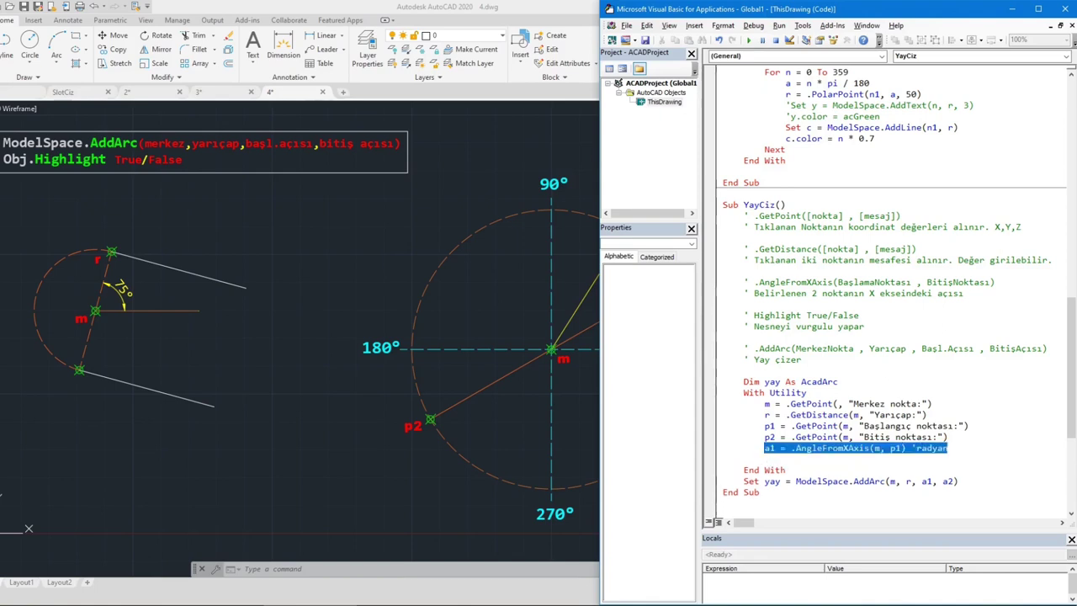
key("Down")
key("ctrl+v")
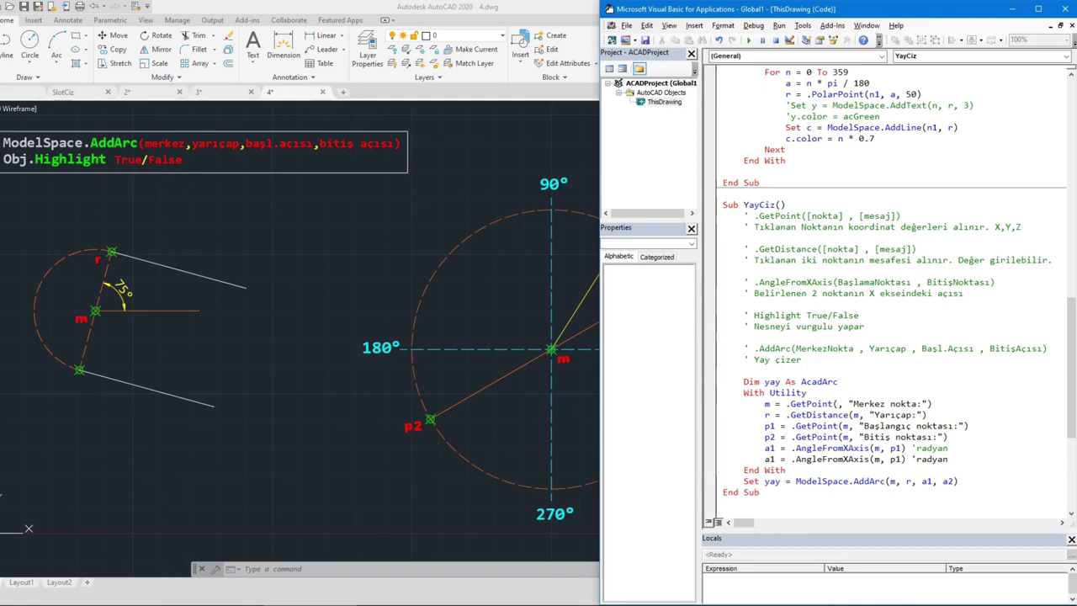
key("Delete")
type("2")
left_click(896, 458)
key("Delete")
type("2")
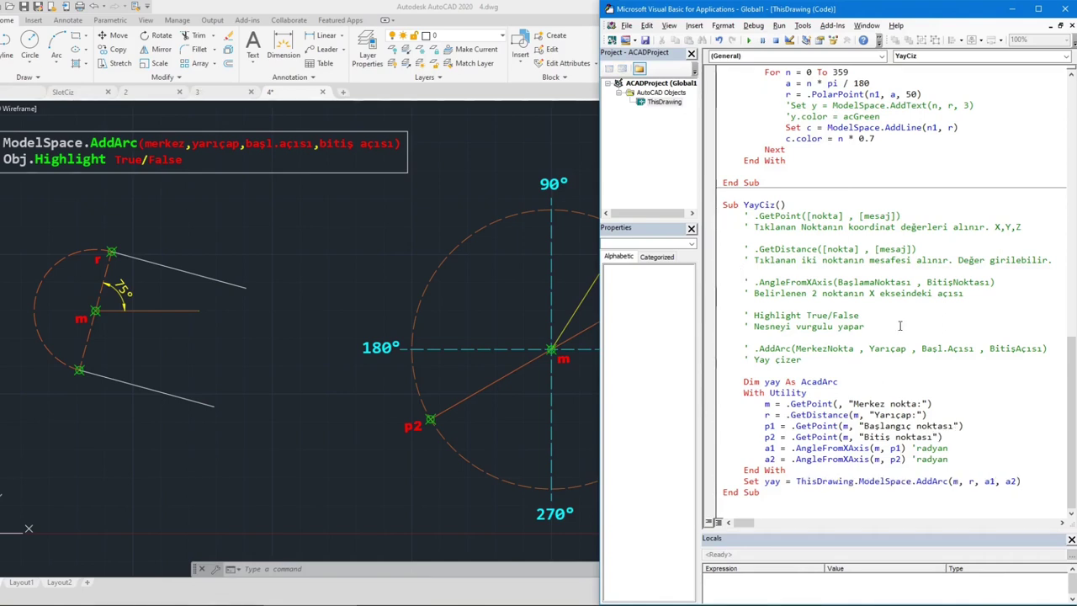
left_click(749, 42)
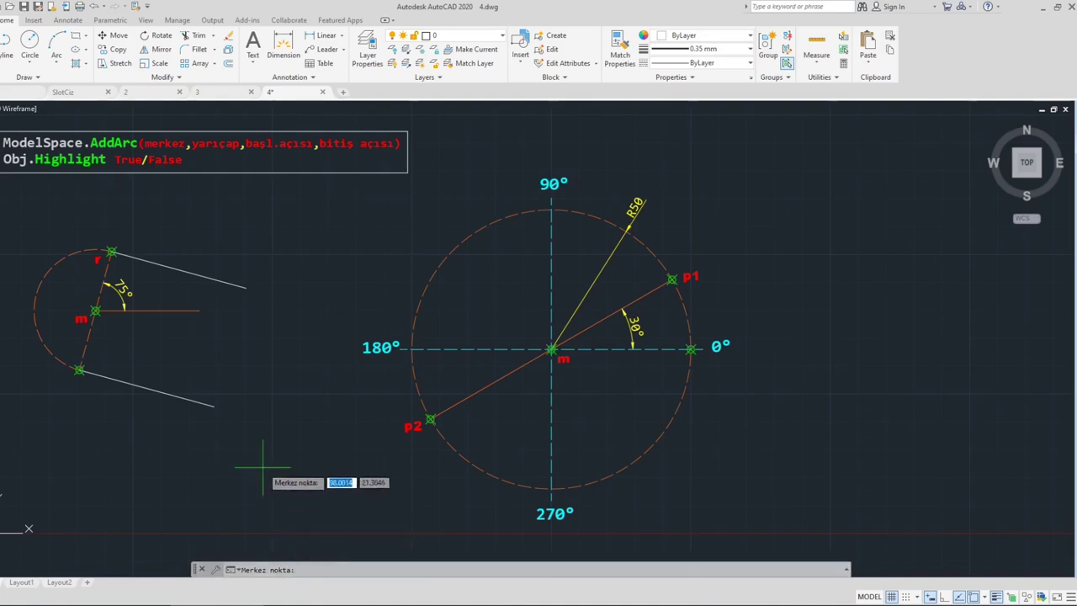
Pick centre m, radius out to r, start at r and end at the lower point.
left_click(95, 312)
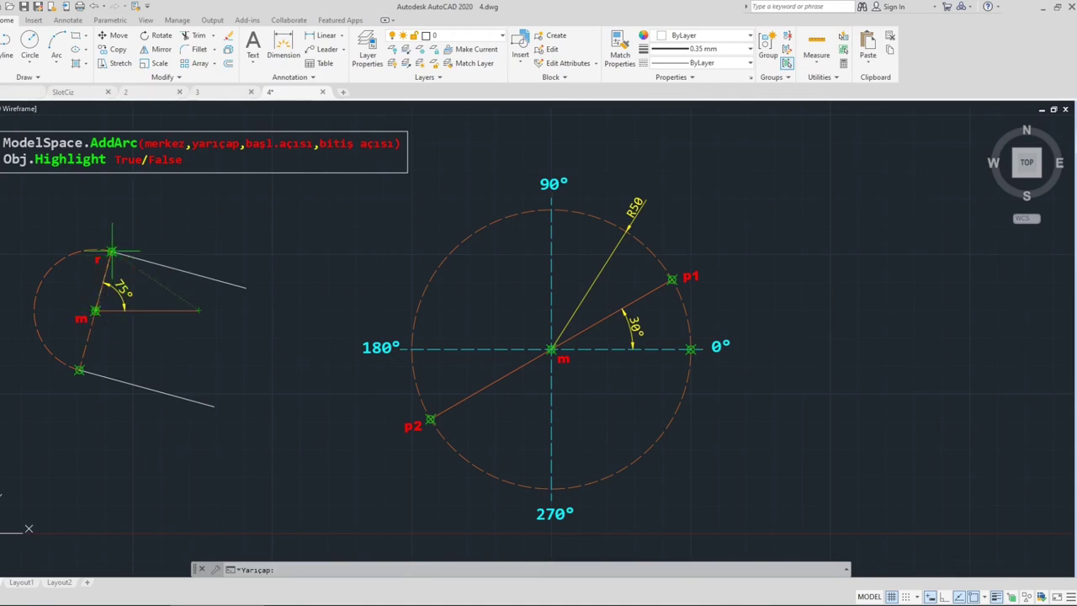
left_click(232, 380)
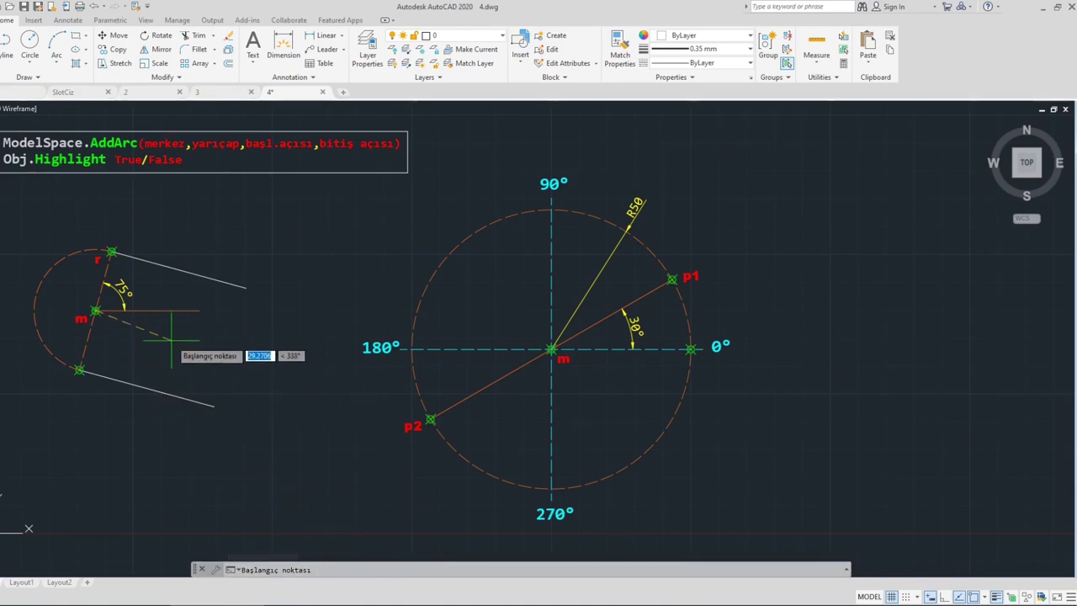
left_click(112, 250)
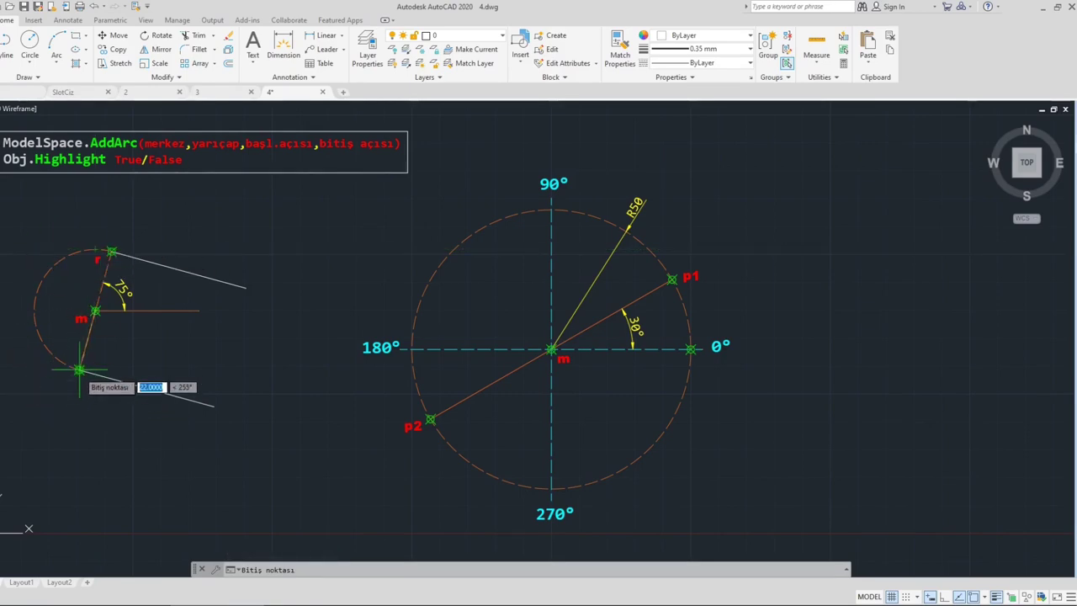
left_click(79, 372)
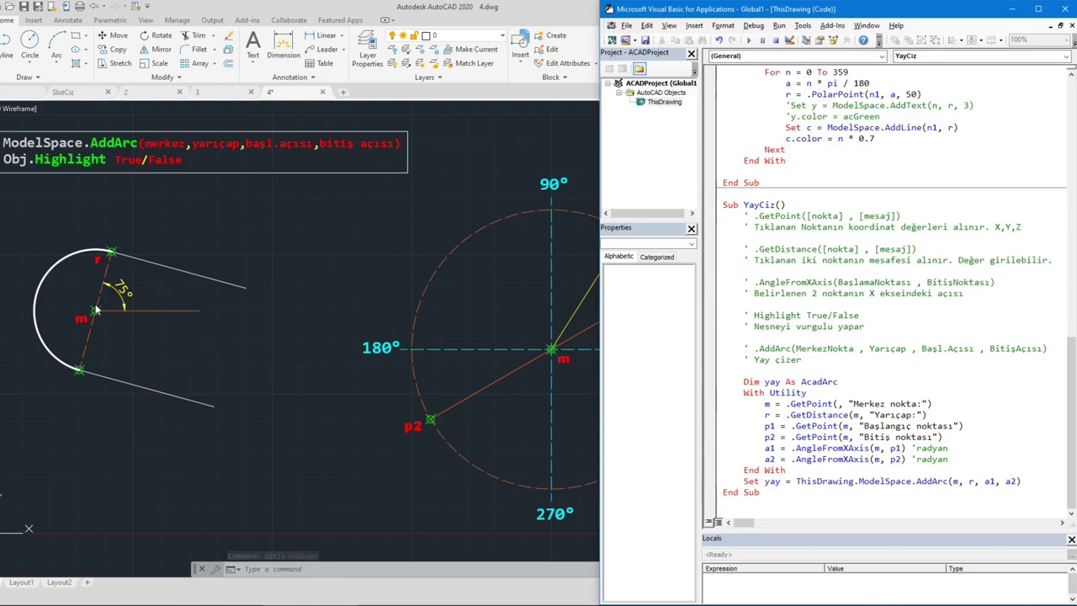
Restore the full-width drawing and erase the left arc.
left_click(216, 340)
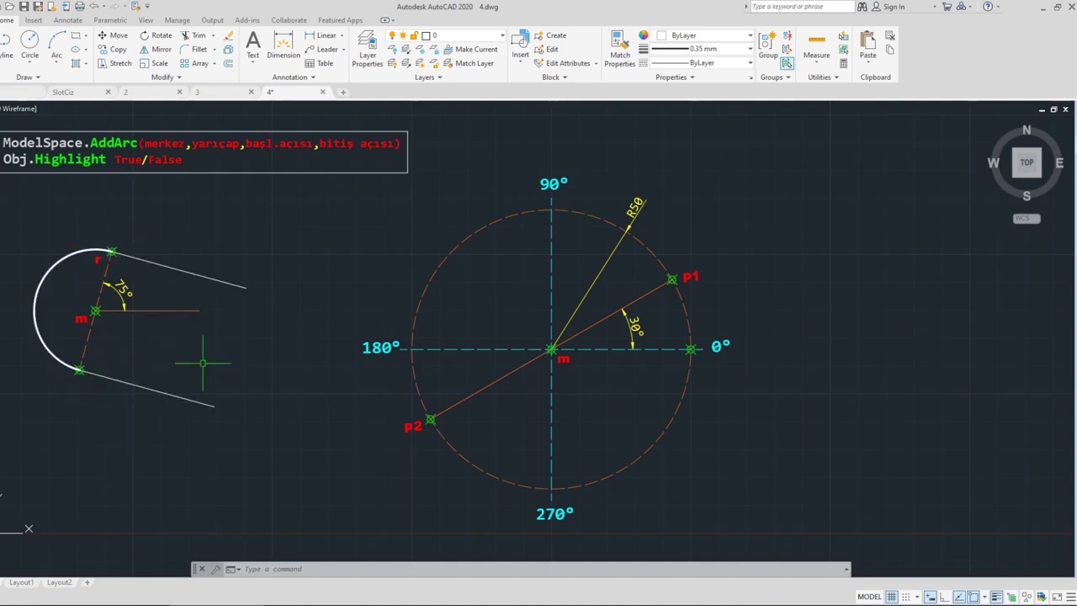
left_click(44, 276)
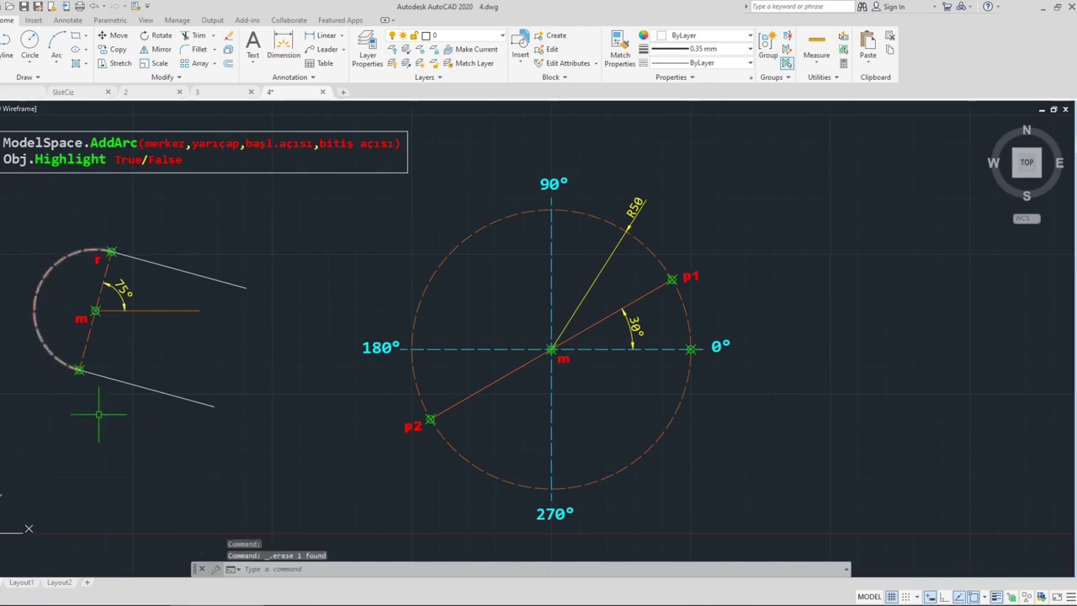
key("Delete")
key("alt+F11")
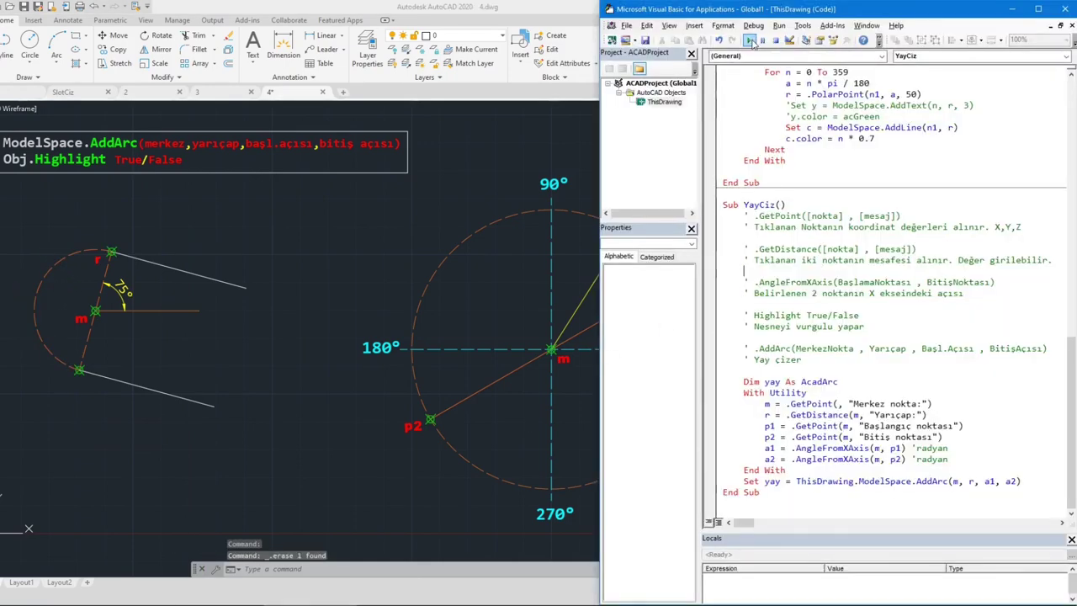
Rerun YayCiz with centre m, radius to r, starting at the lower point and ending at r.
left_click(746, 40)
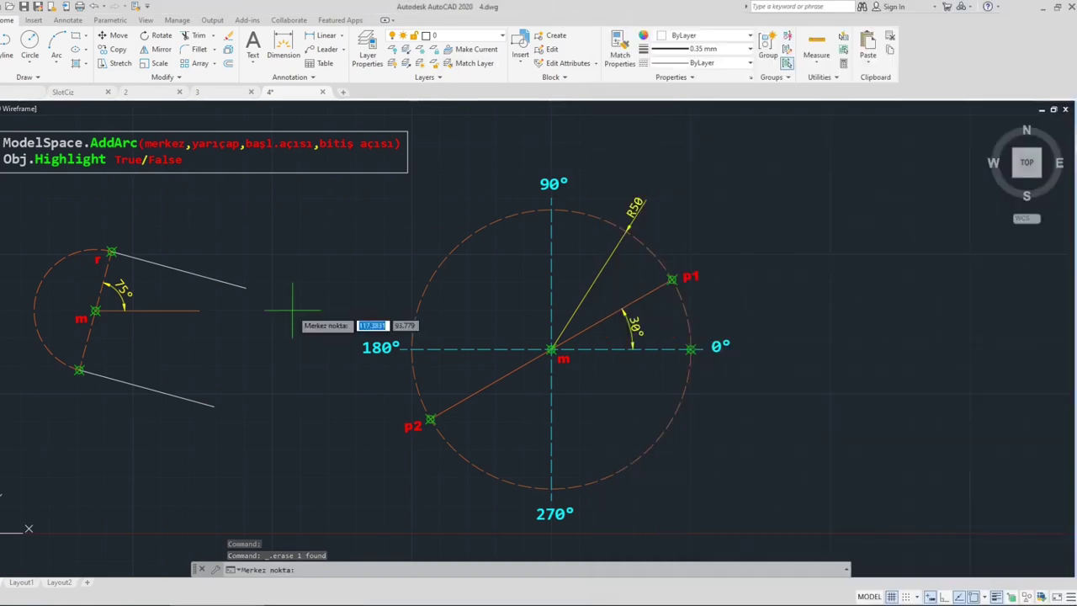
left_click(96, 311)
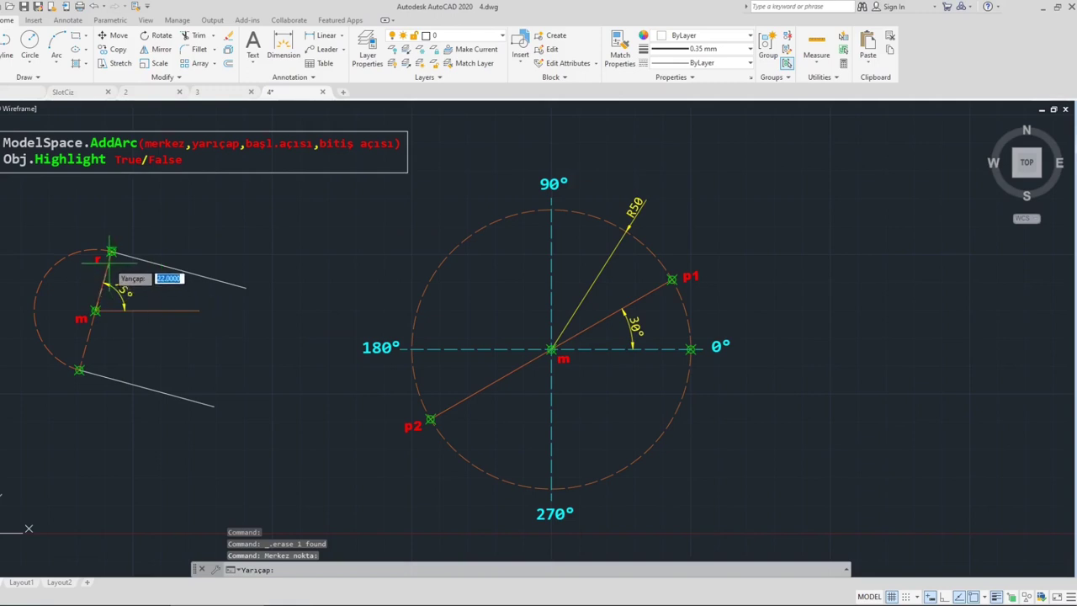
left_click(112, 251)
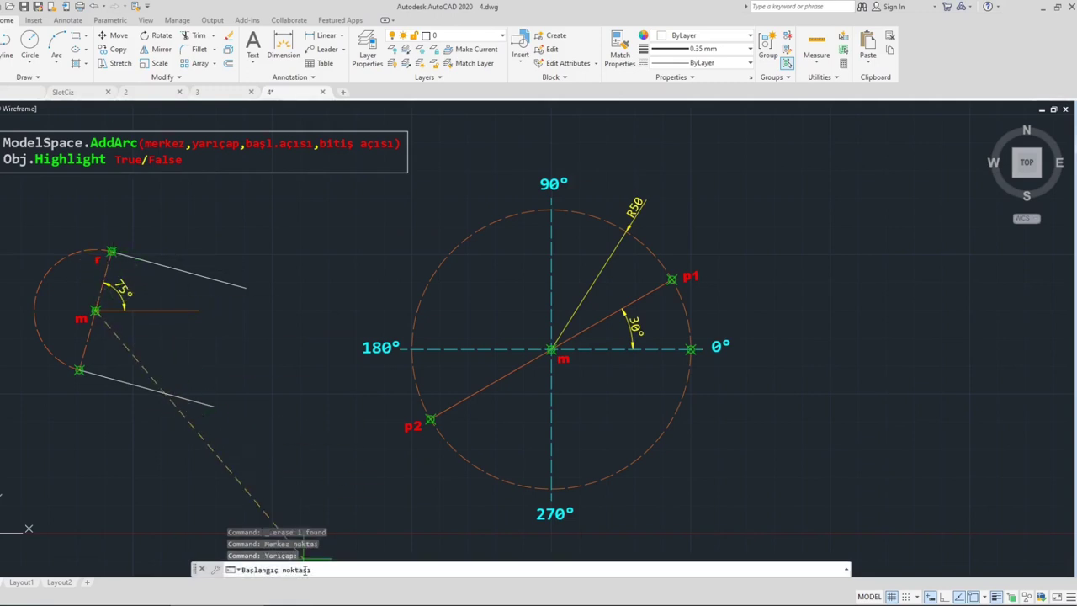
left_click(79, 369)
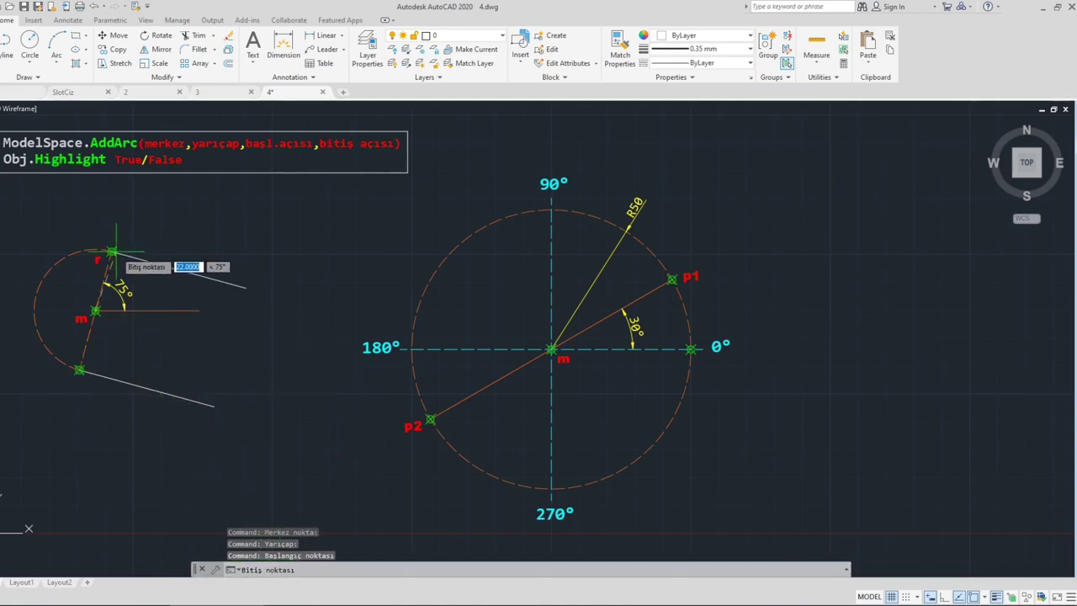
left_click(80, 371)
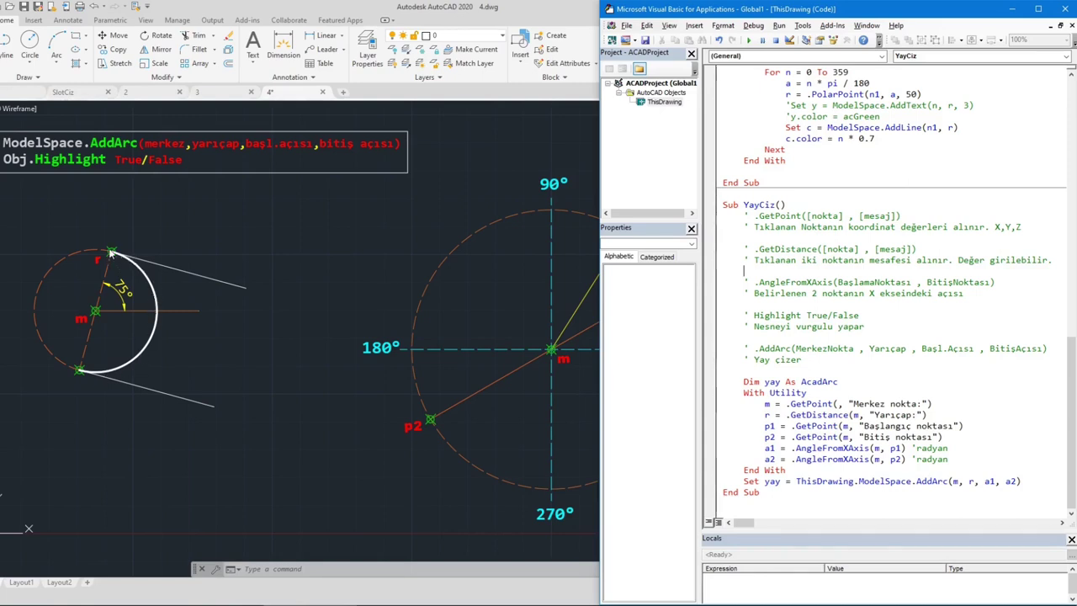
Run the arc macro again for a radius 50 arc centred at m, from p1 over the top to p2.
left_click(749, 40)
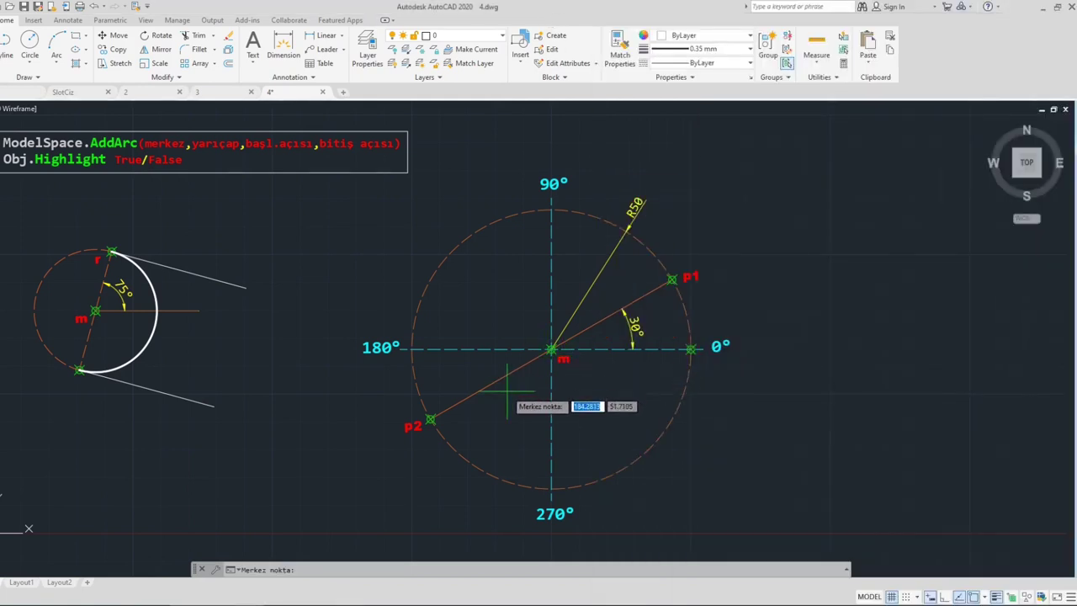
left_click(551, 349)
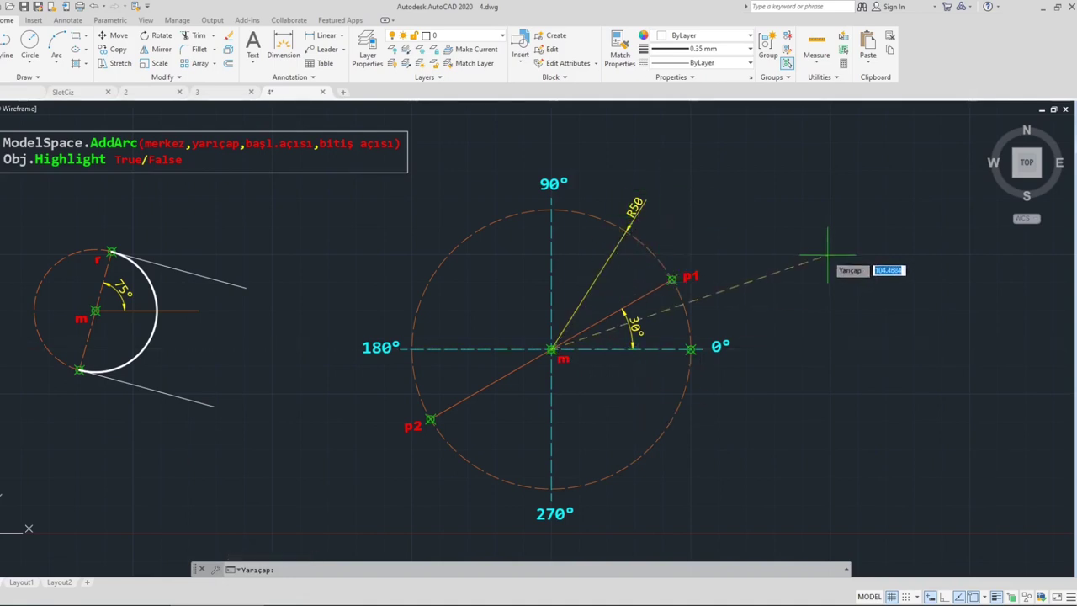
type("50")
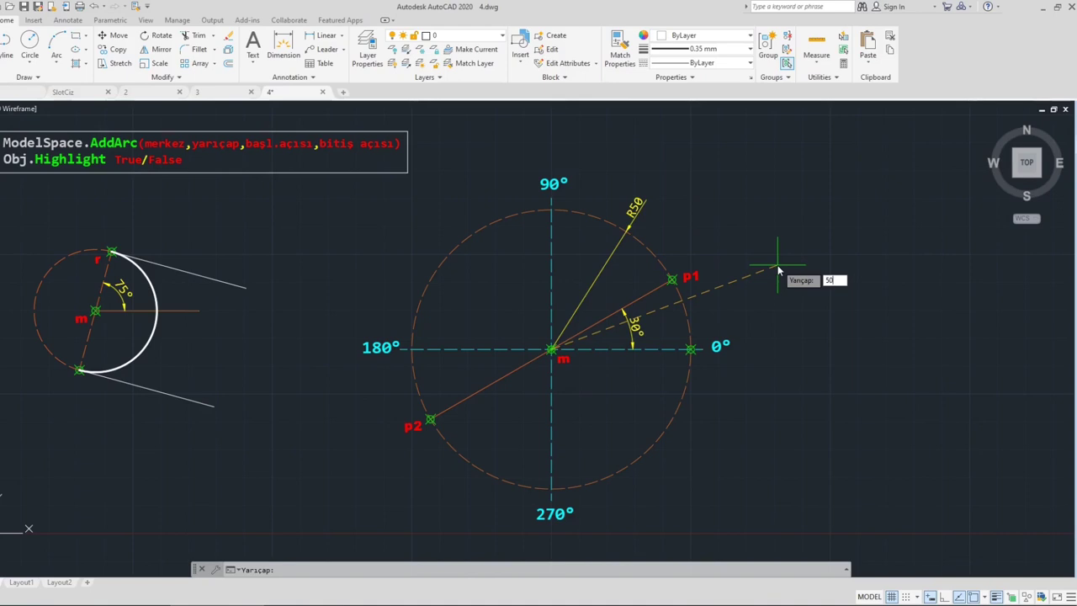
key("Return")
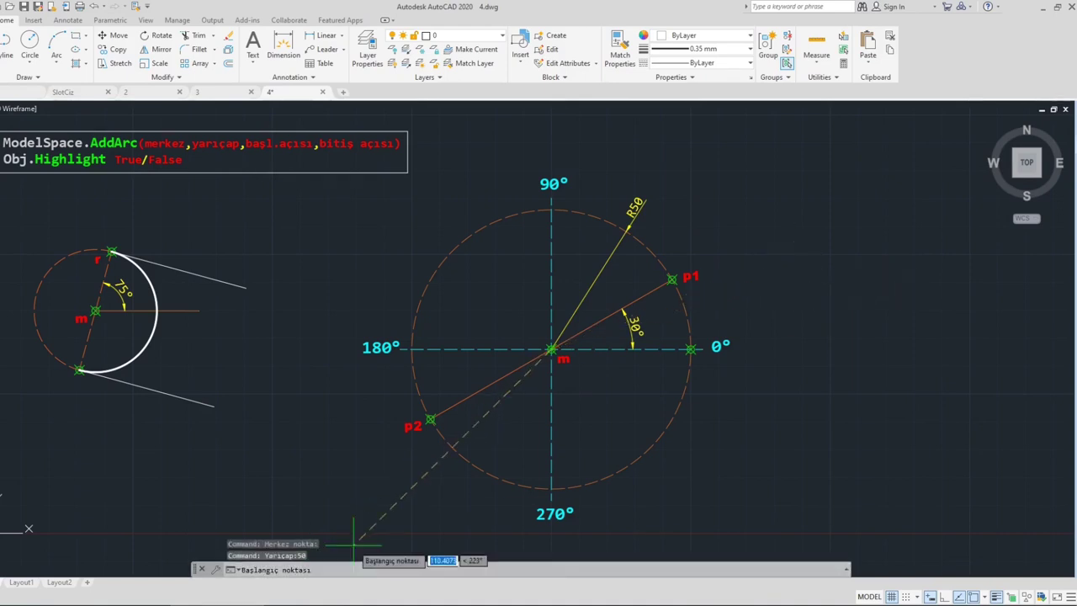
left_click(672, 278)
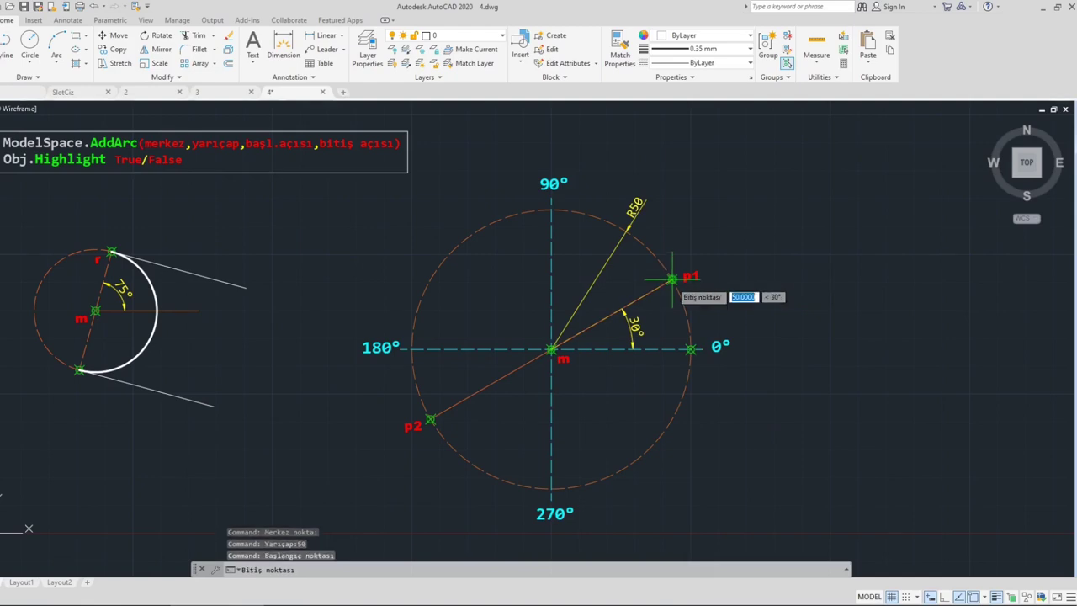
left_click(431, 420)
left_click(558, 20)
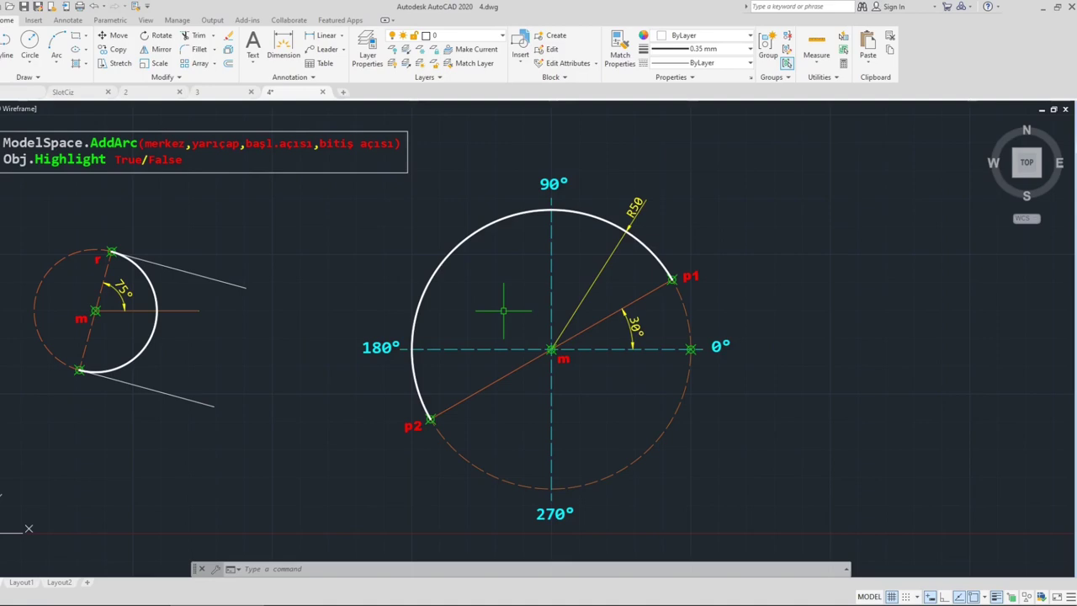
Draw a test radius 50 arc around m from the 270° point, with Ortho and Osnap toggled off for the end point.
key("alt+Tab")
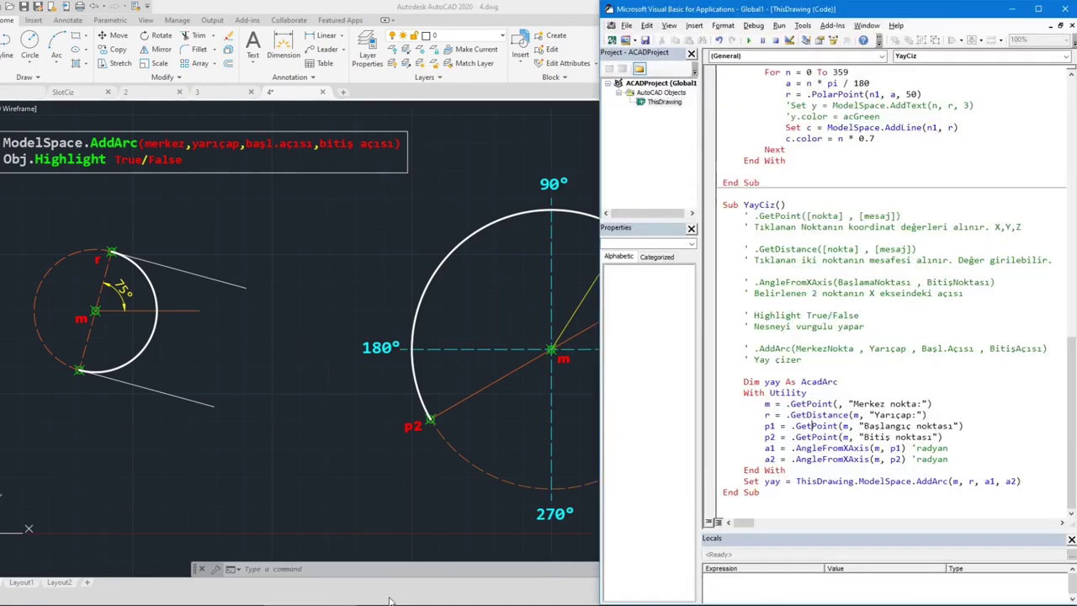
left_click(748, 39)
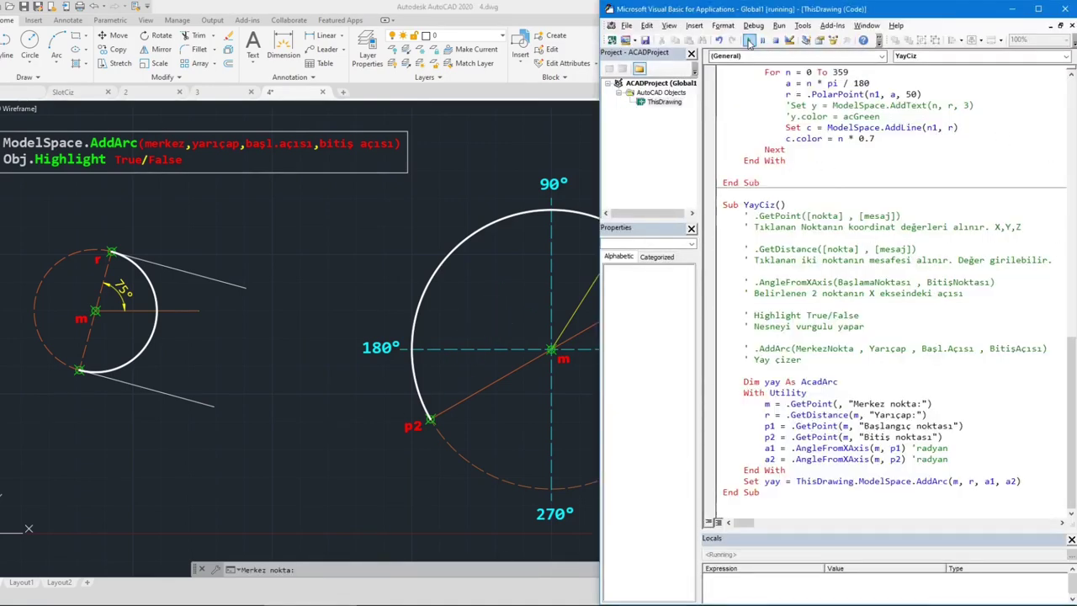
left_click(540, 8)
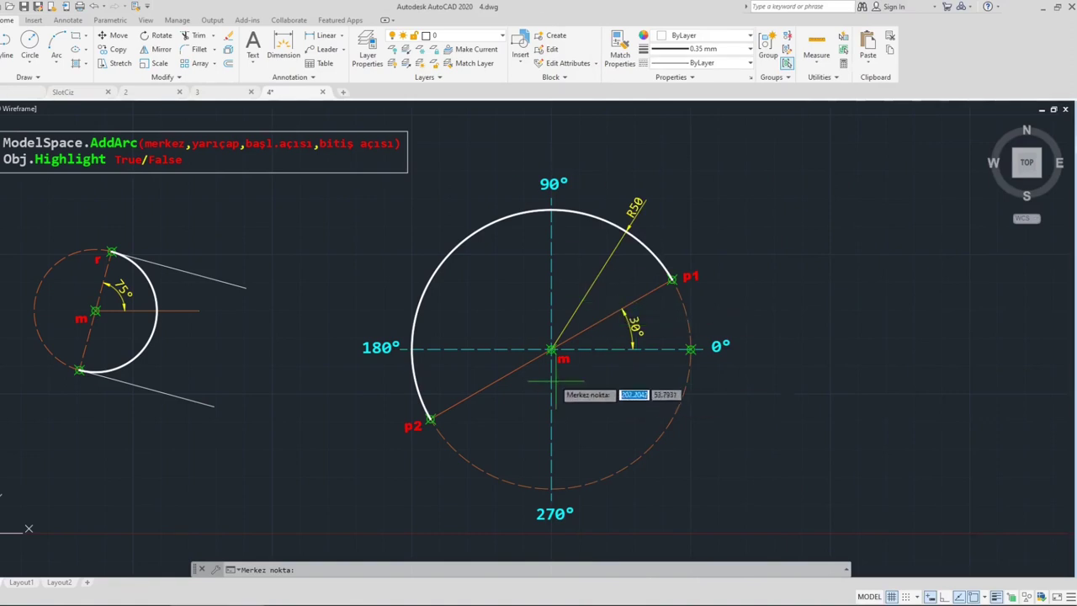
left_click(551, 349)
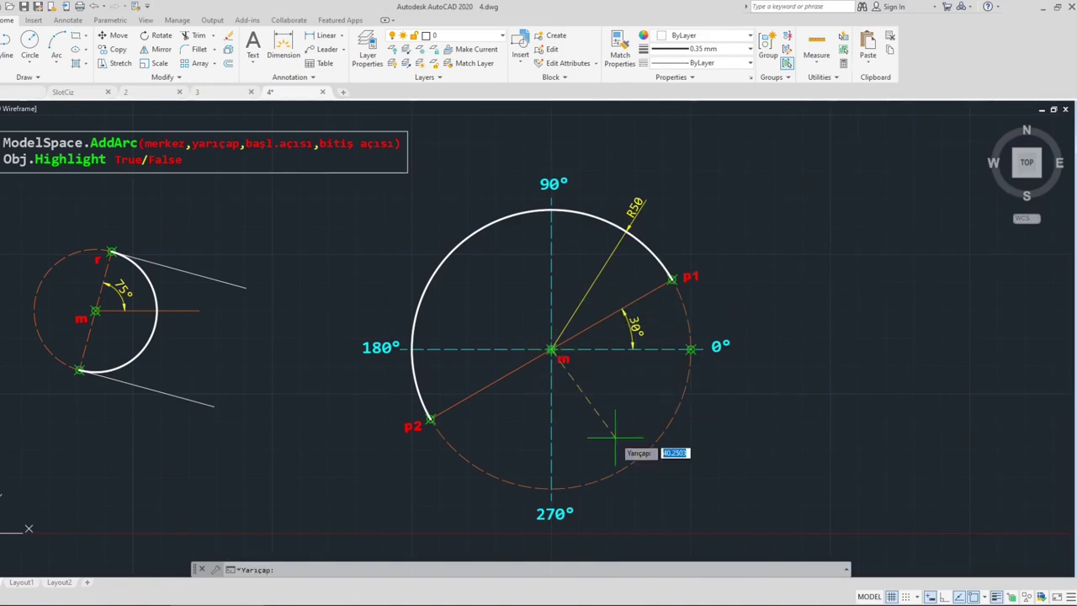
type("50")
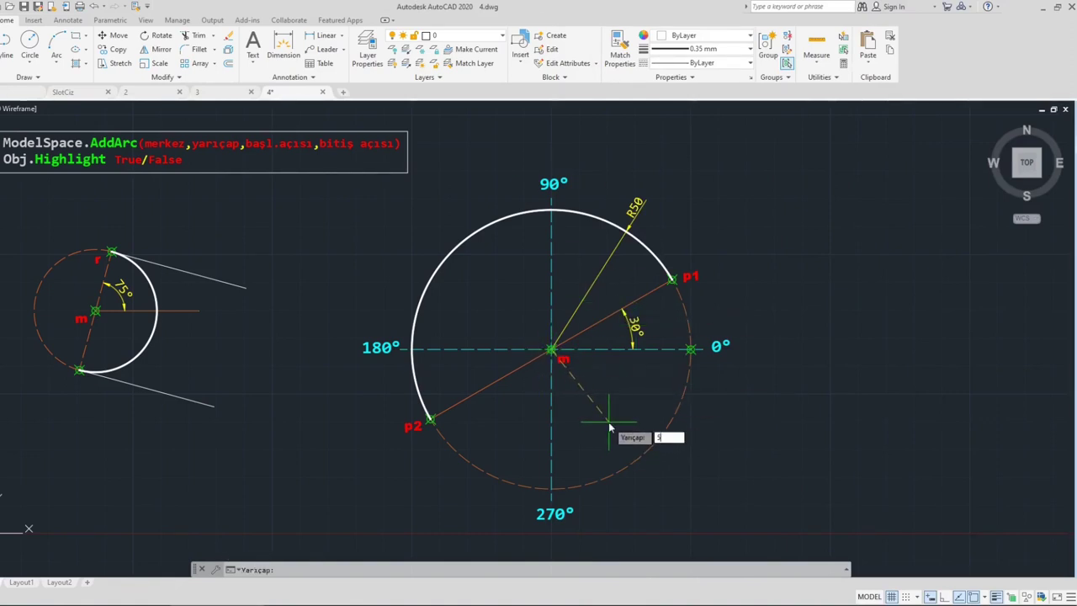
key("Return")
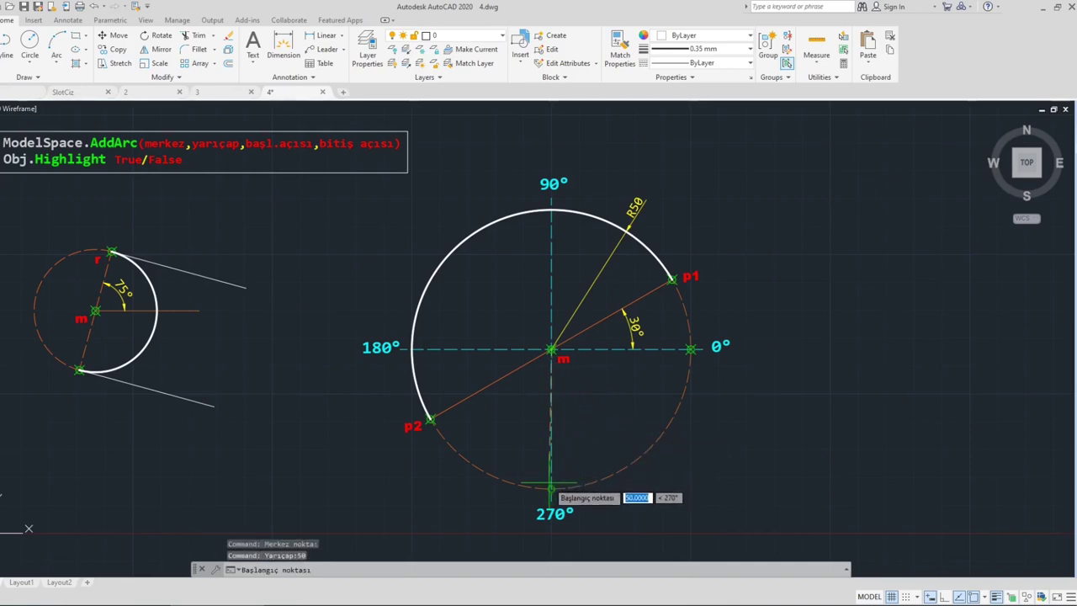
left_click(551, 486)
key("F8")
key("F8")
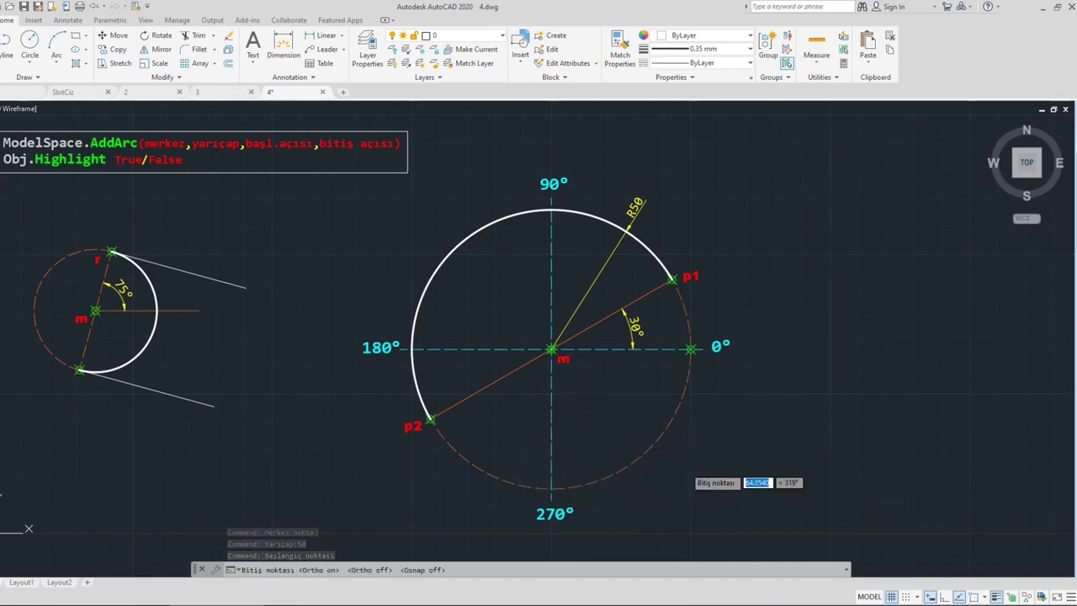
key("F3")
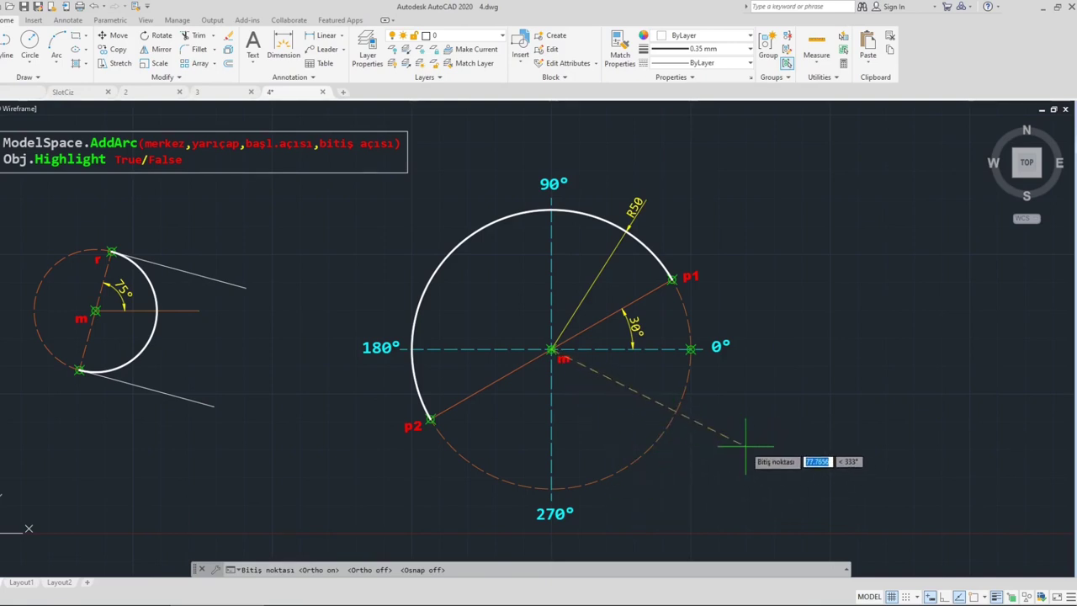
left_click(726, 440)
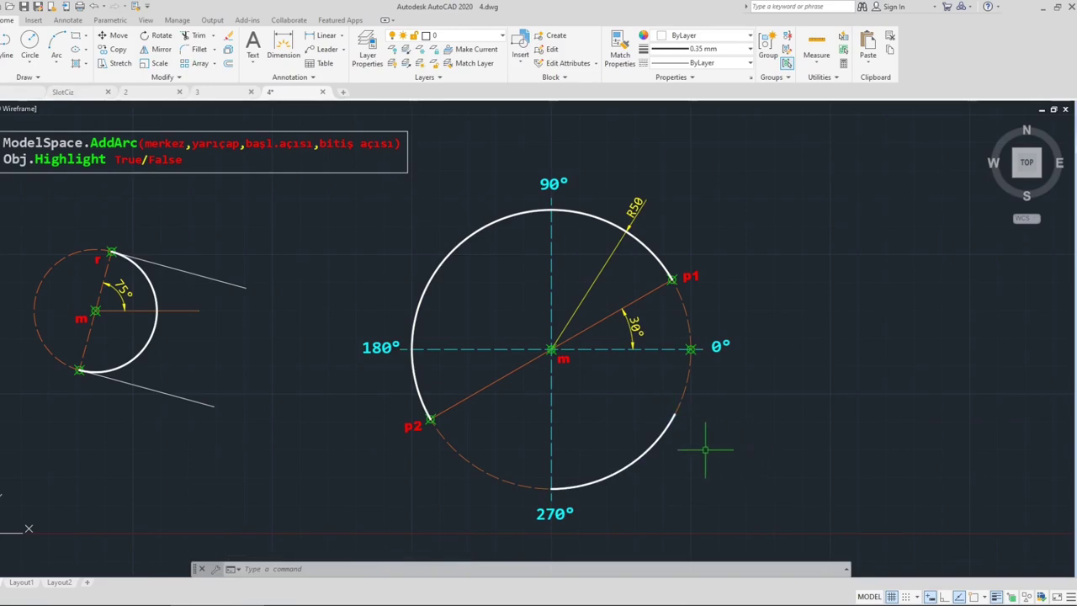
Erase the test arc and return to the VBA editor.
left_click(653, 446)
key("Delete")
key("alt+F11")
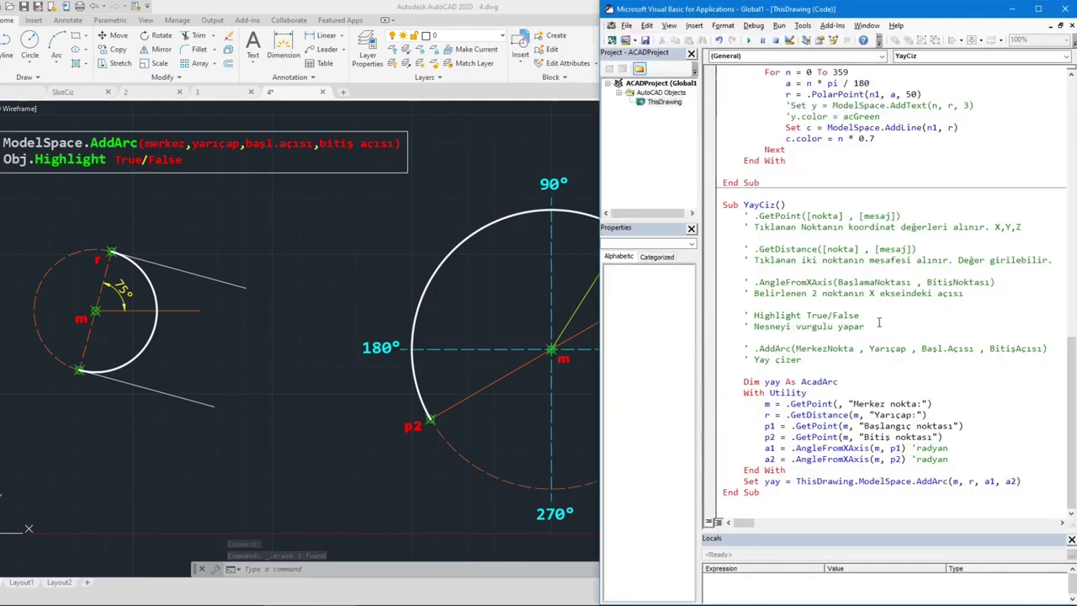
left_click(749, 39)
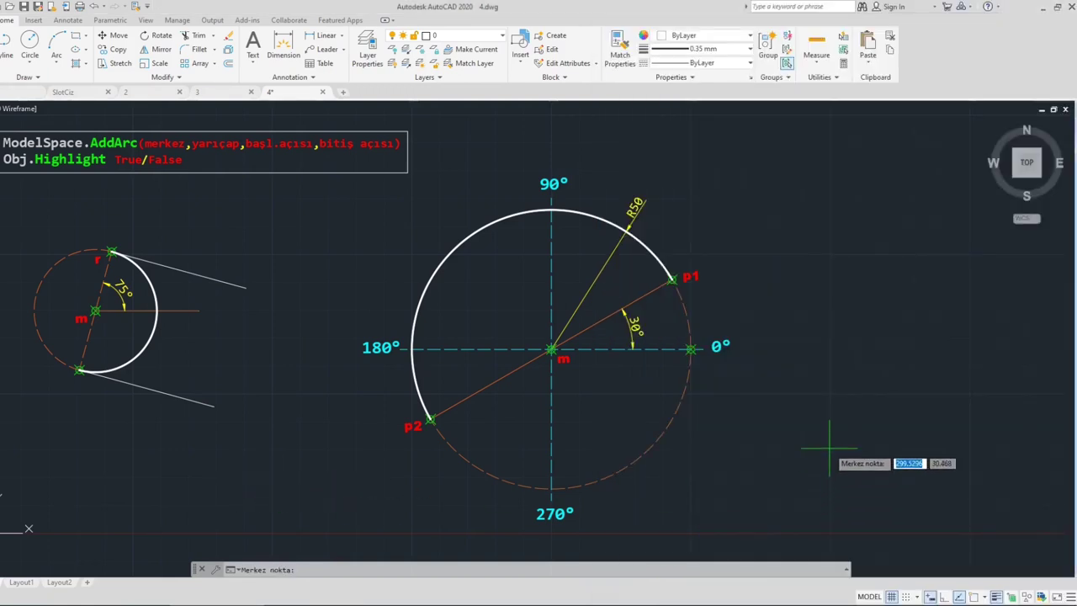
left_click(228, 496)
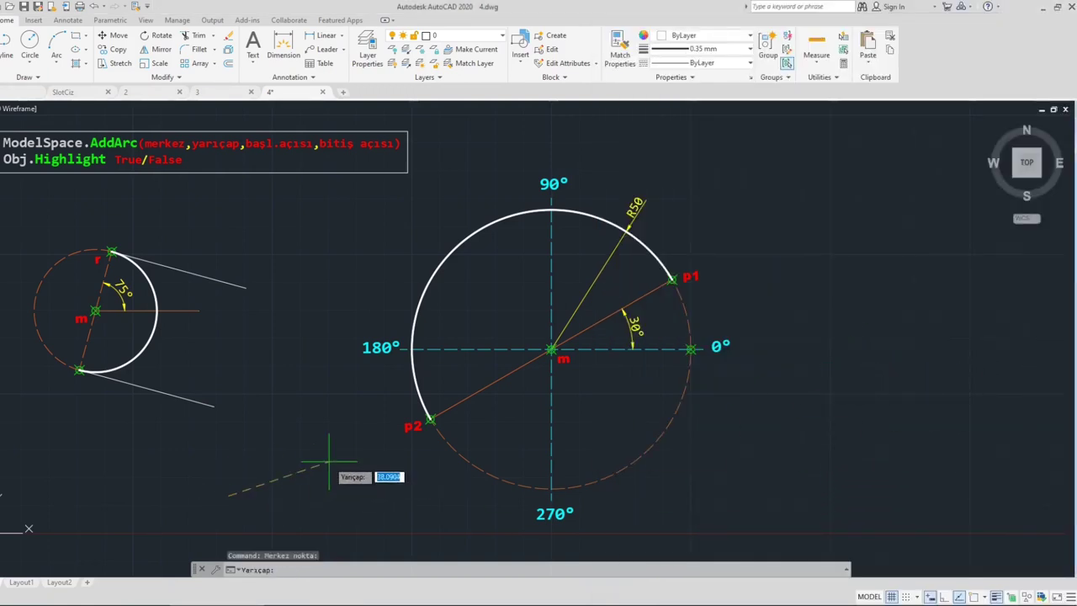
type("40")
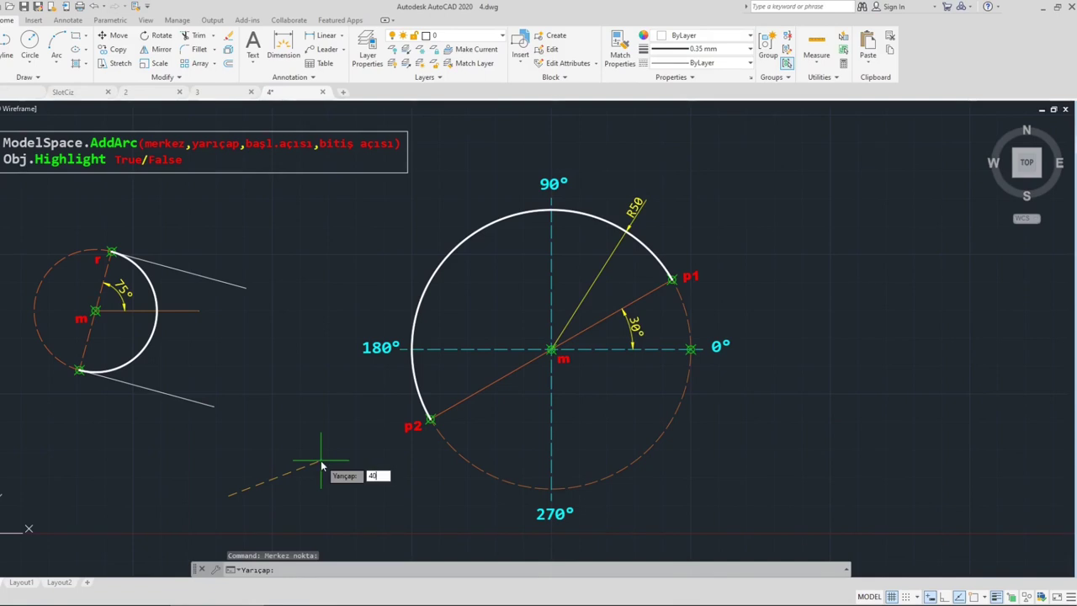
key("Return")
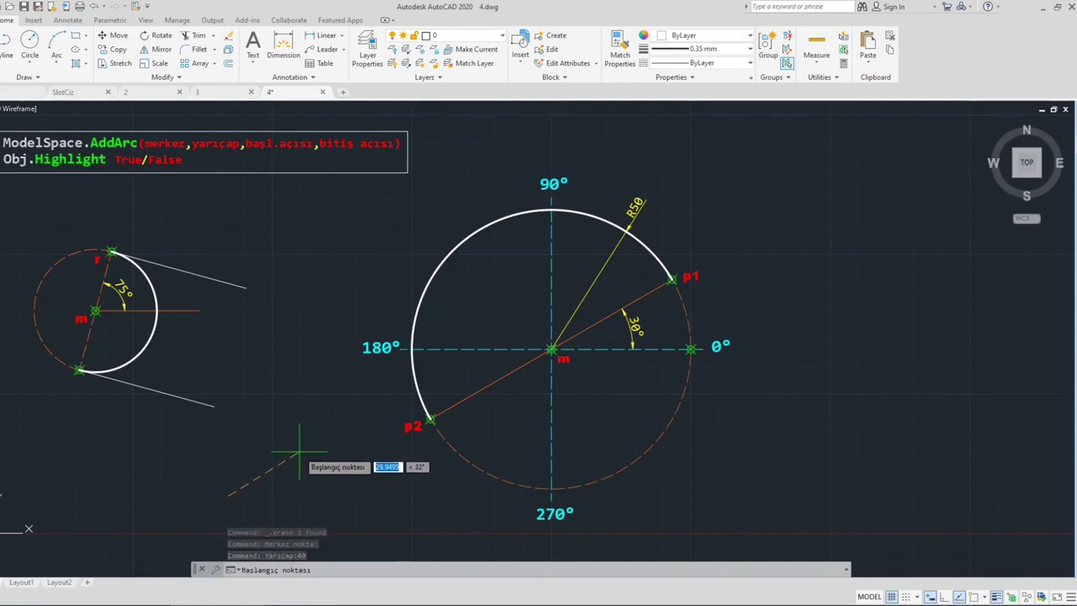
left_click(298, 454)
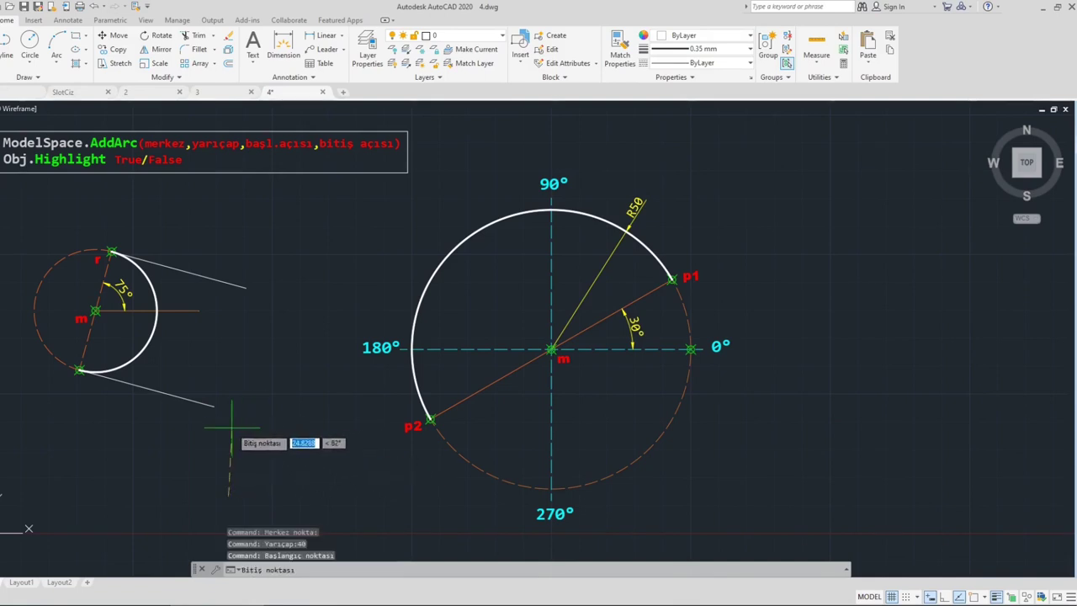
left_click(147, 527)
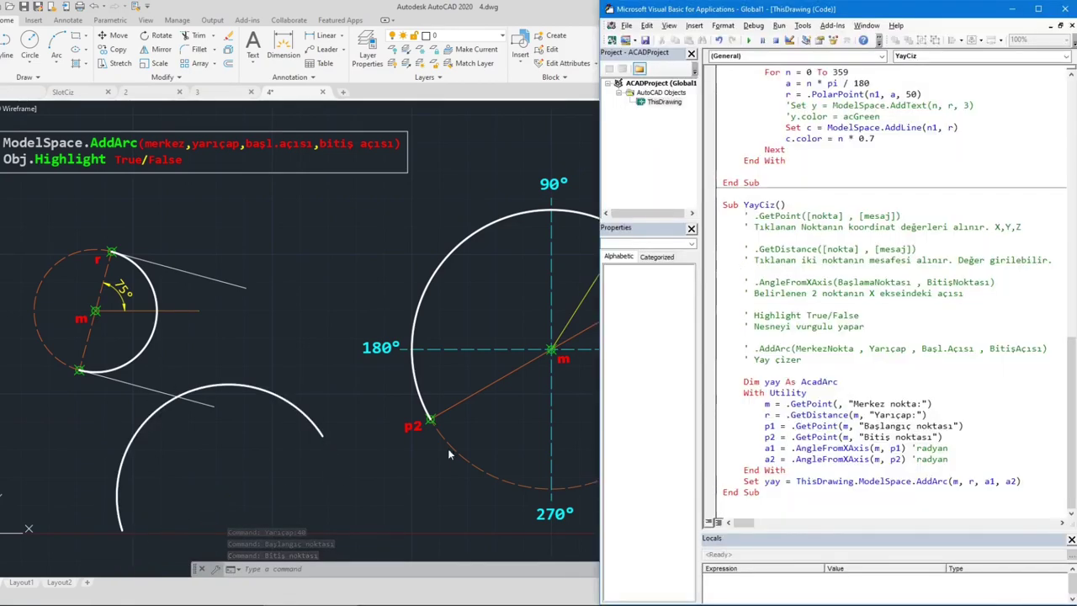
key("alt+F11")
left_click(300, 405)
key("Delete")
Insert the statement 'yay.Highlight True' on a new line after the AddArc line.
key("alt+F11")
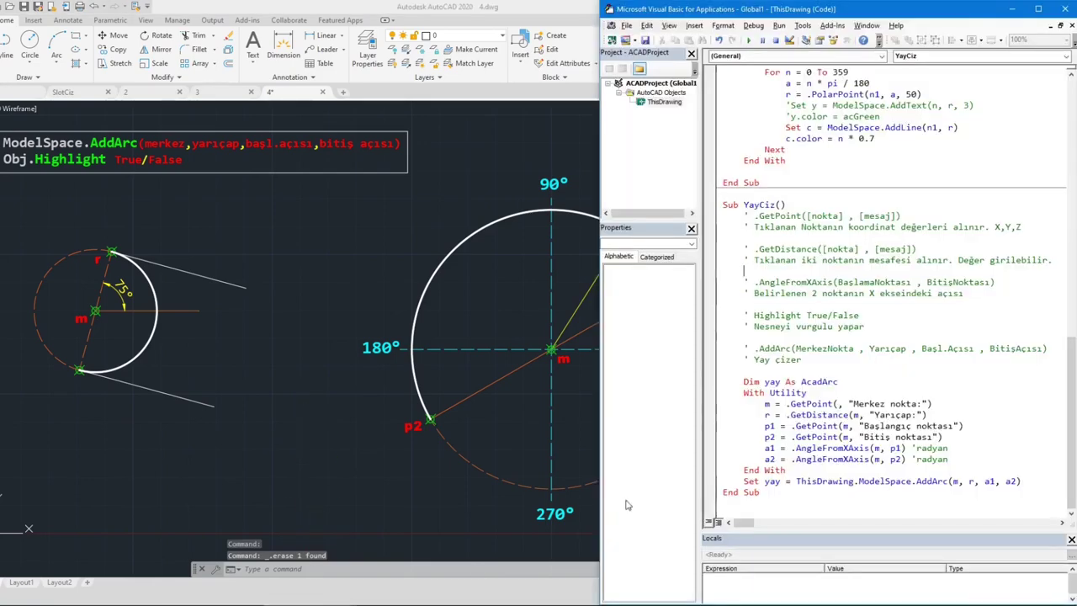
double_click(776, 315)
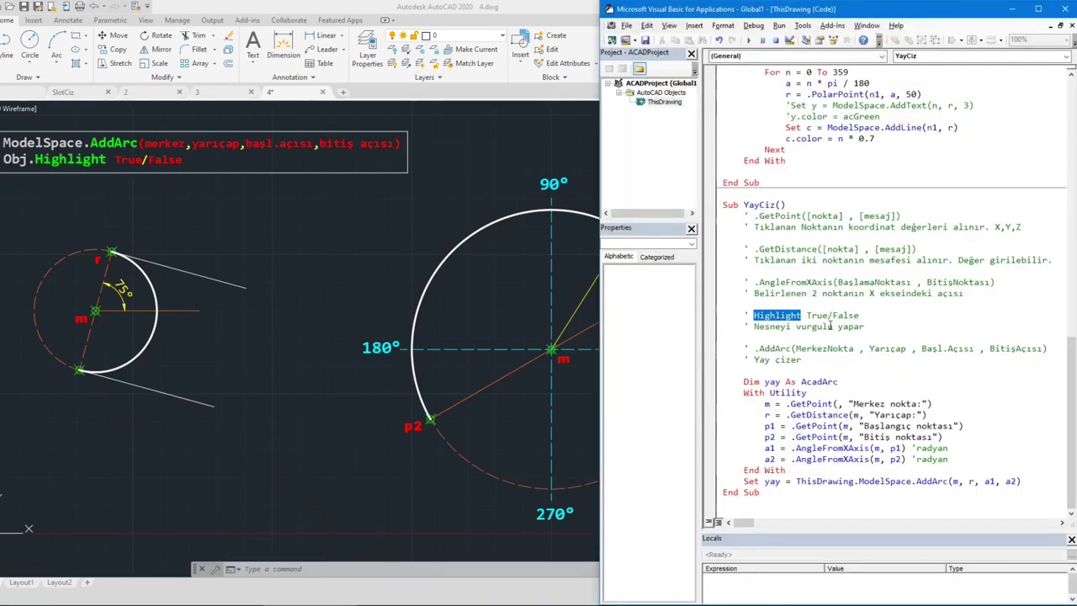
left_click(795, 330)
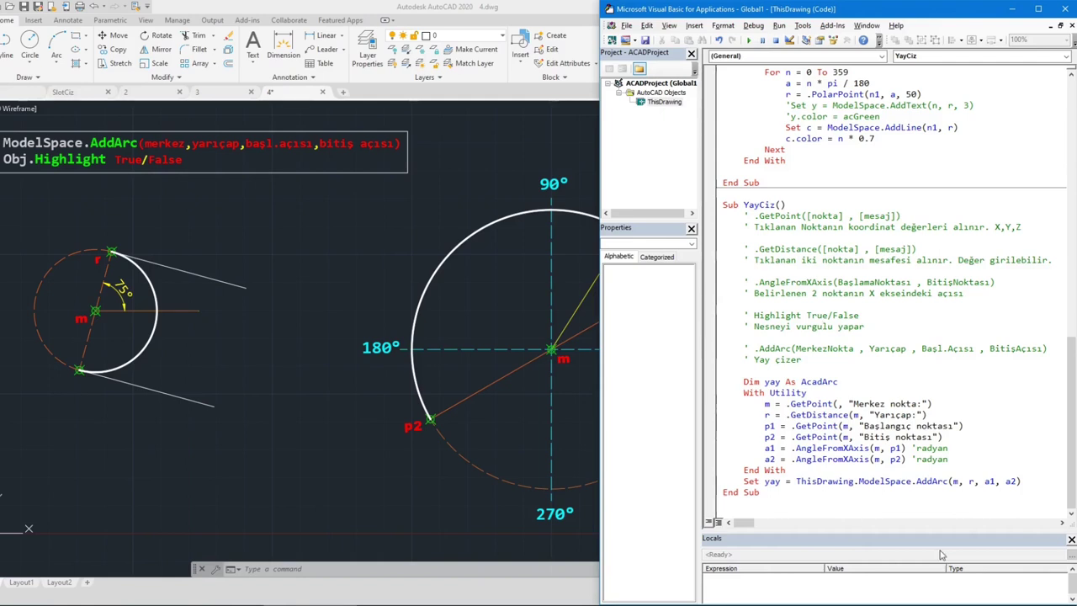
key("Return")
type("yay")
type(".Highlight")
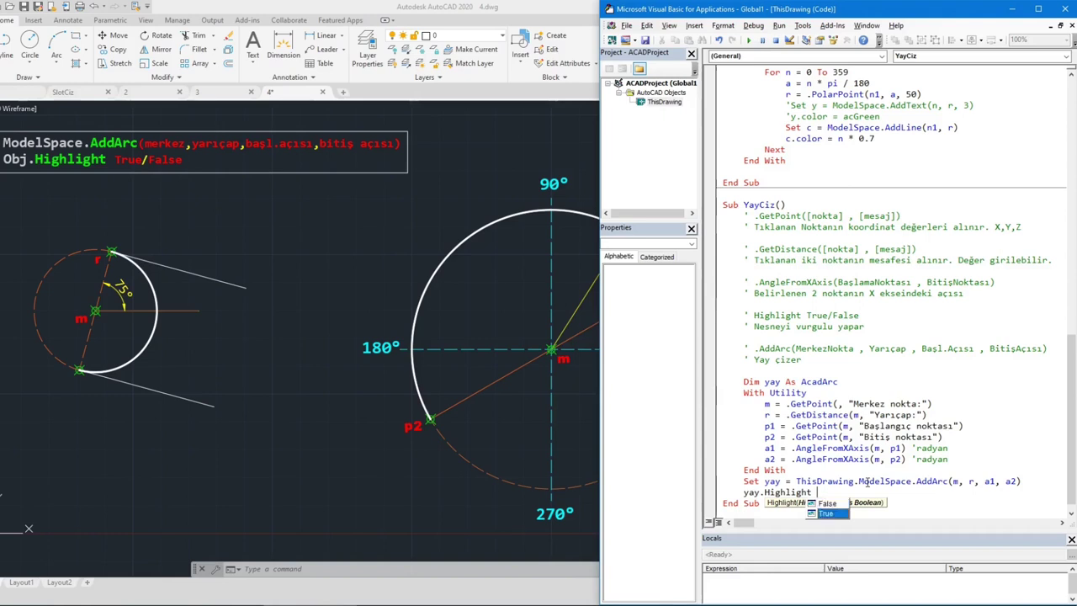
type(" True")
key("Return")
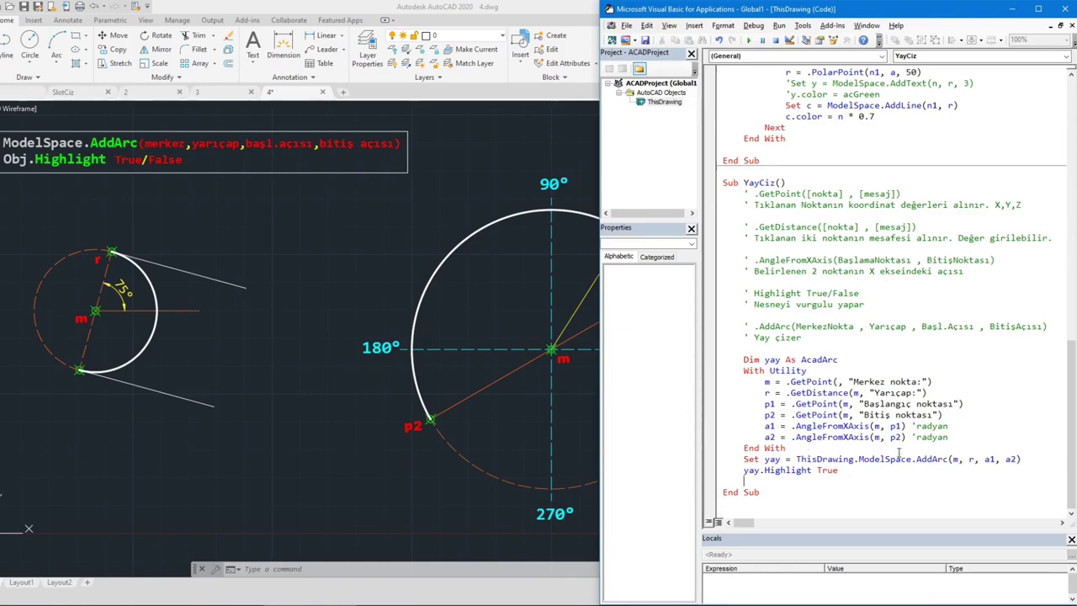
Run YayCiz to draw a radius 30 arc below the left circle.
left_click(748, 40)
left_click(230, 492)
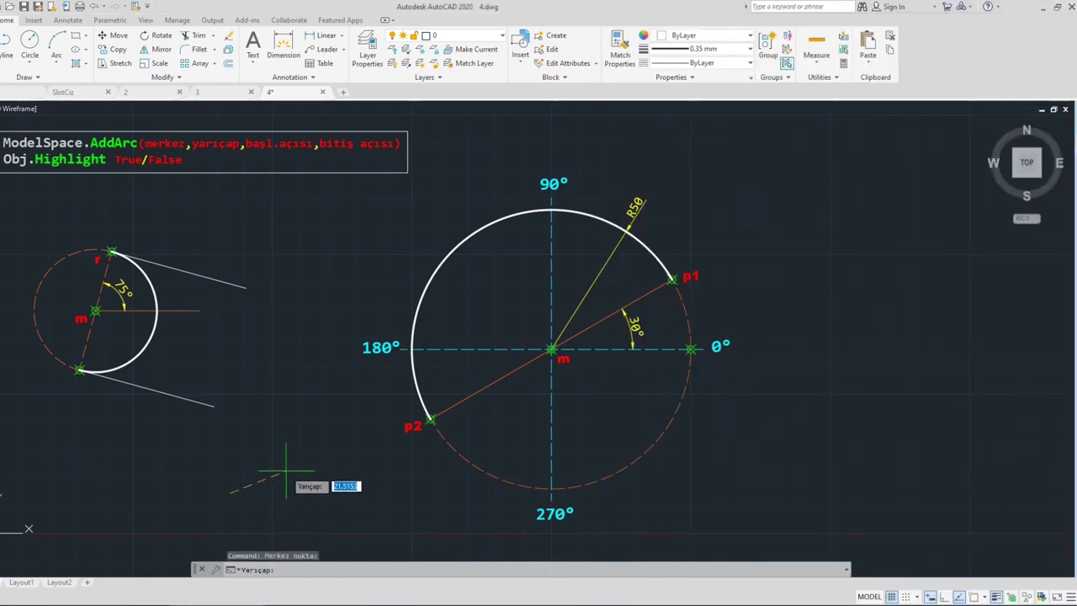
type("30")
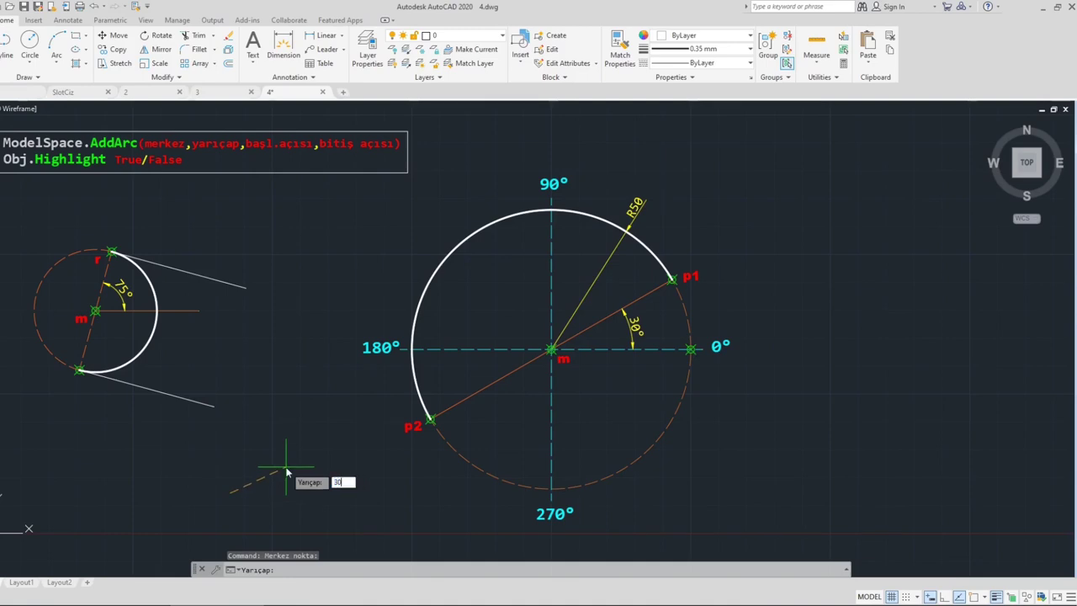
key("Return")
left_click(296, 465)
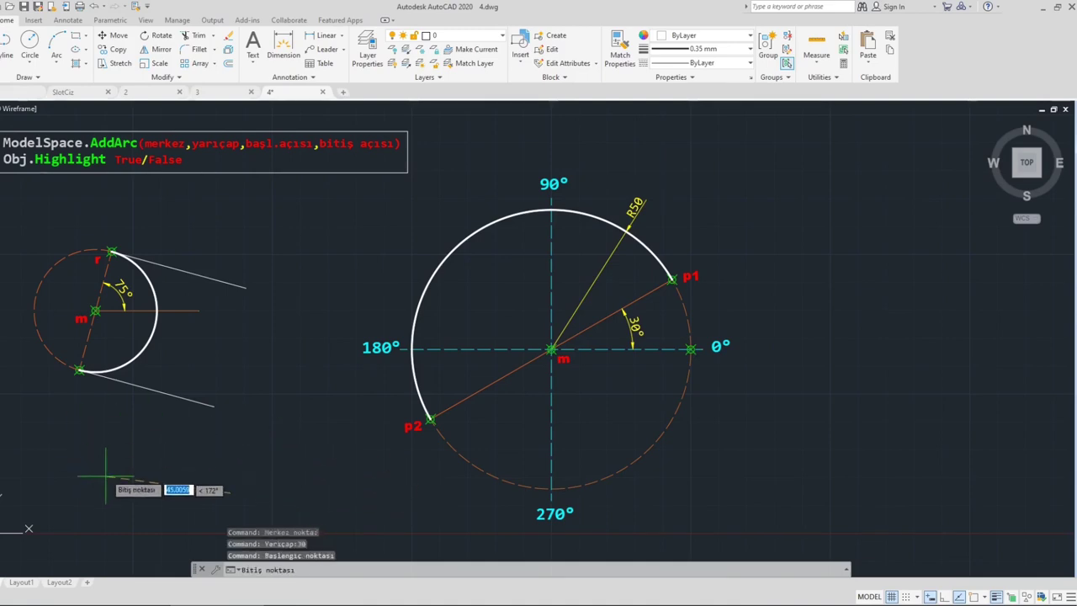
left_click(153, 476)
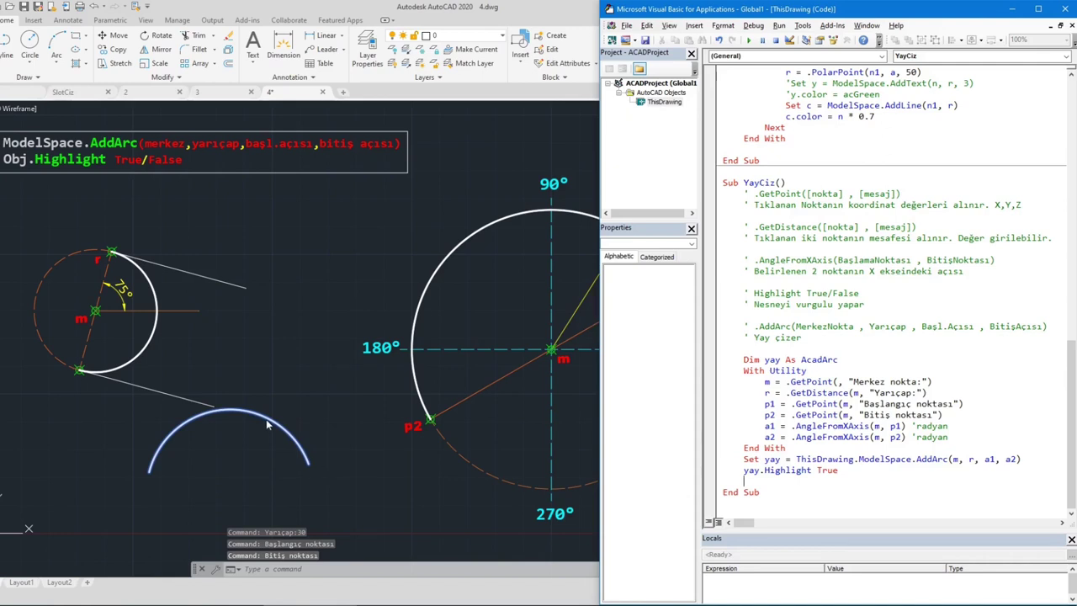
Select the large arc and then the new arc to compare their highlighting, then return to VBA.
left_click(286, 385)
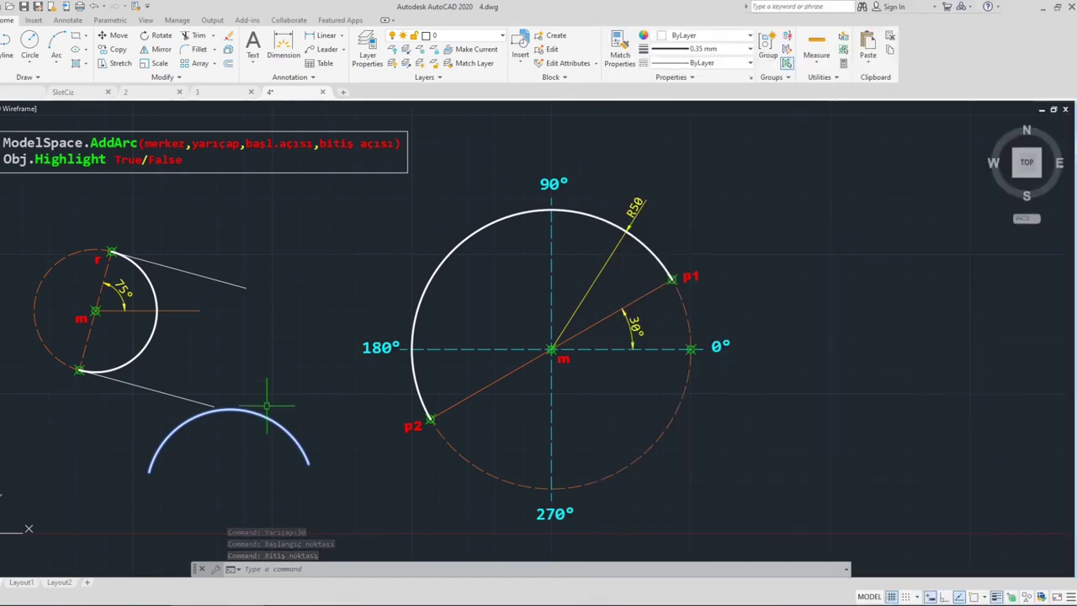
left_click(437, 266)
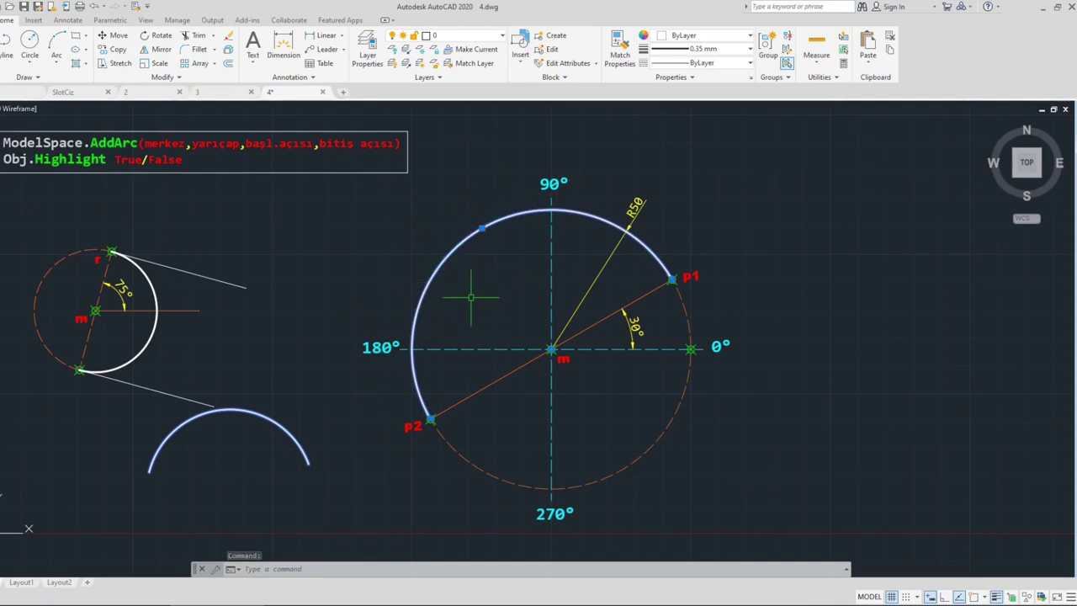
key("Escape")
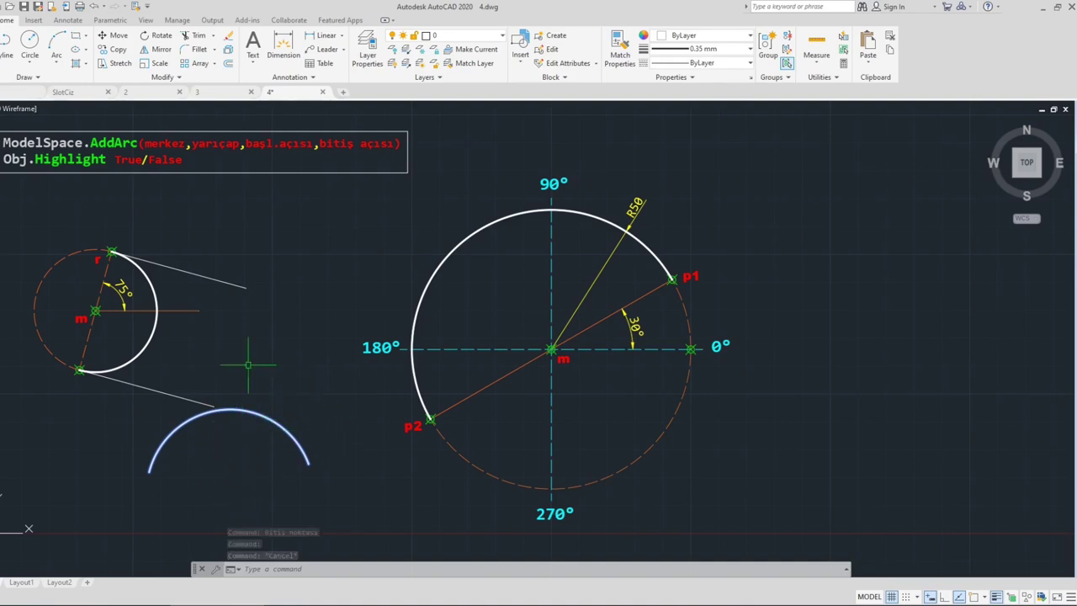
left_click(264, 418)
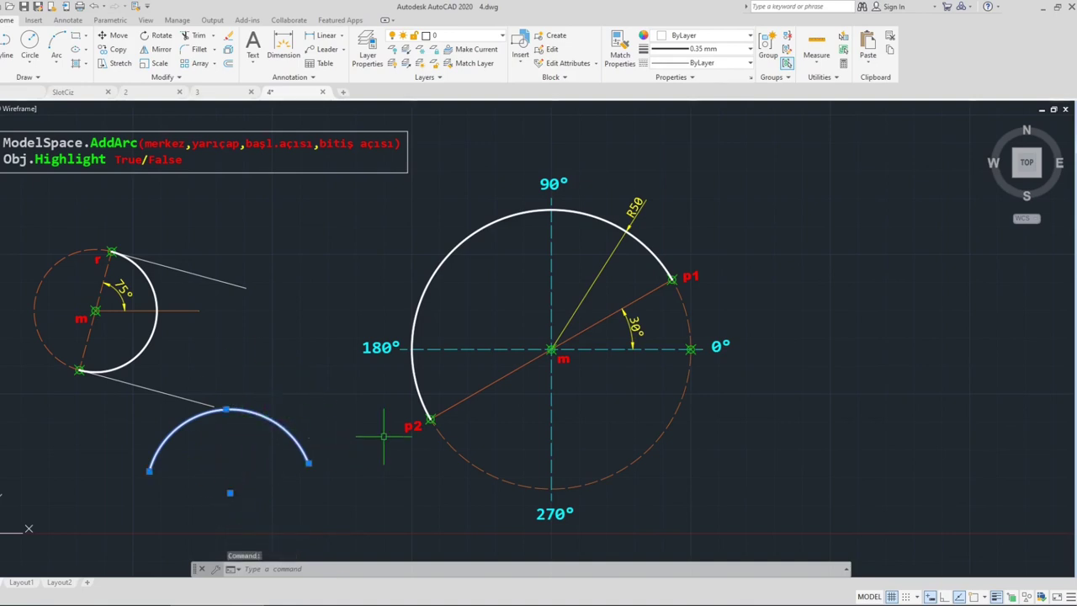
key("Escape")
key("Escape")
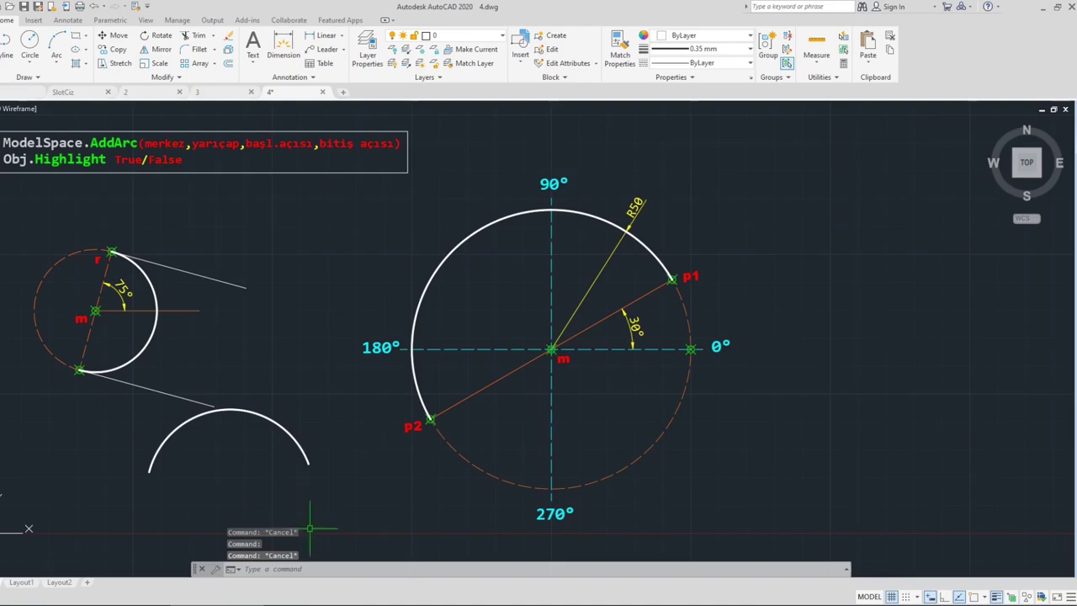
key("alt+F11")
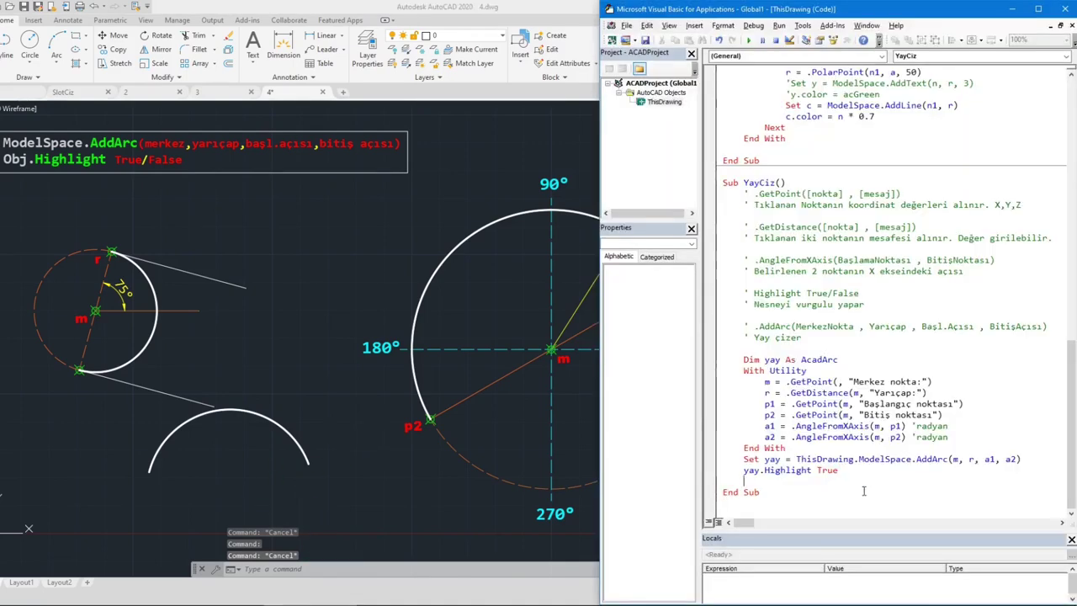
Change 'yay.Highlight True' to 'yay.Highlight False'.
double_click(827, 470)
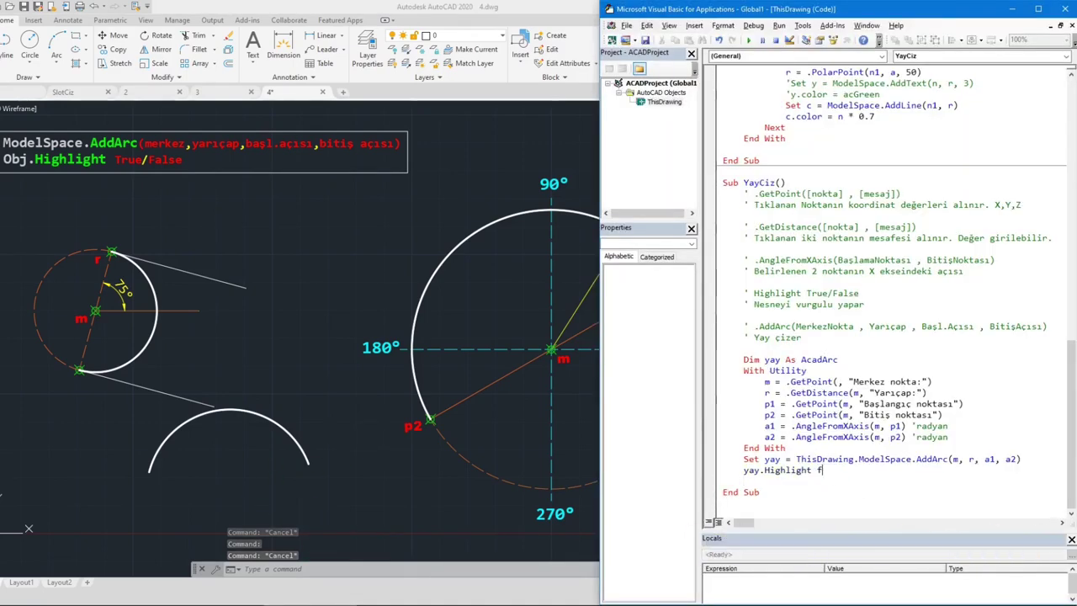
type("false")
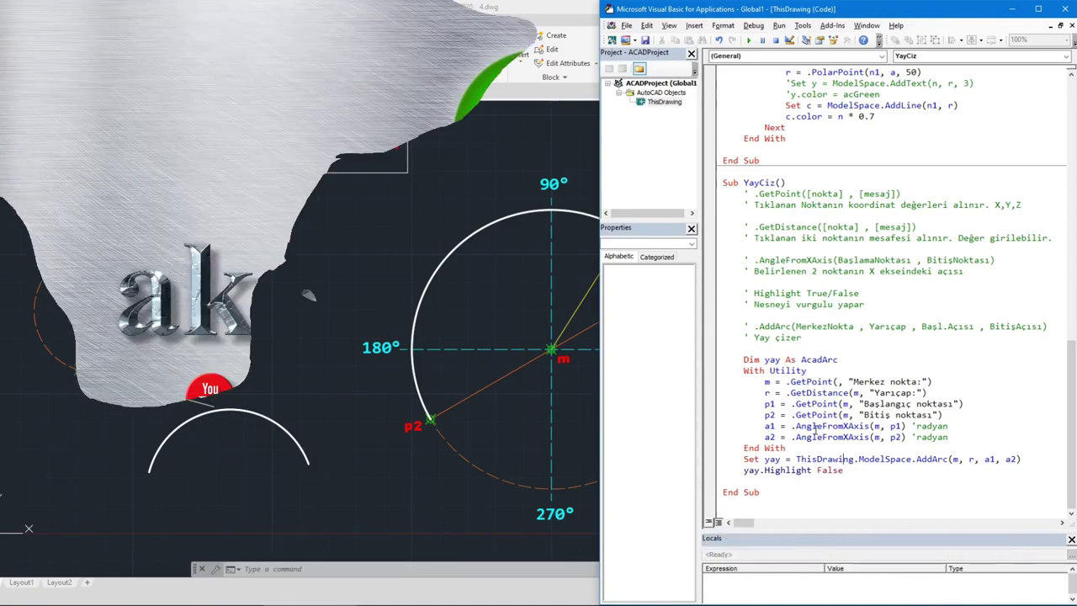